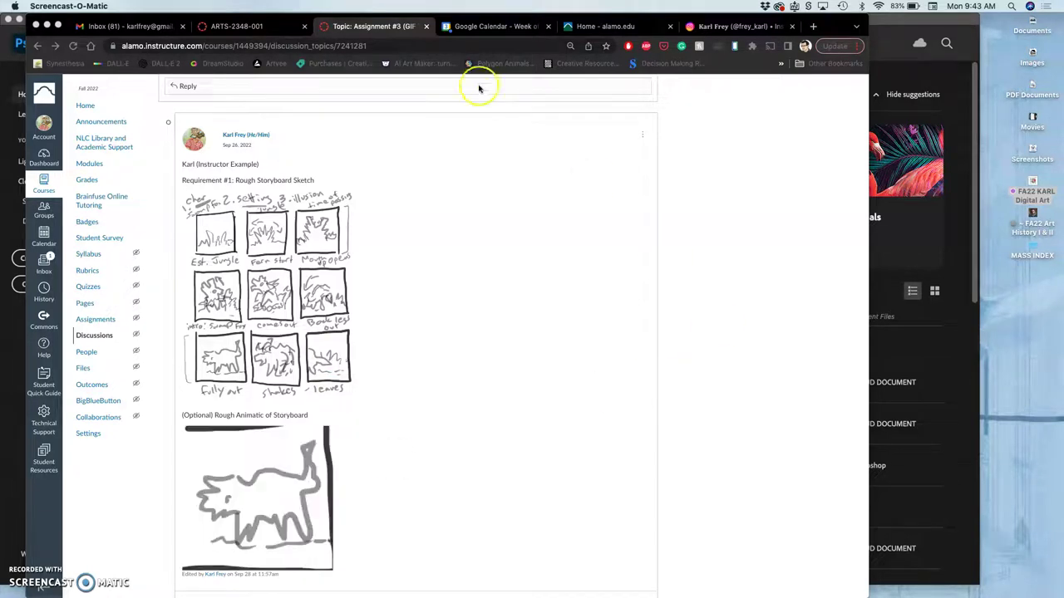
Bring the 'Assignment #3 GIF Animation' Finder window in front of the Canvas discussion.
{"action": "left_click", "coordinate": [840, 26]}
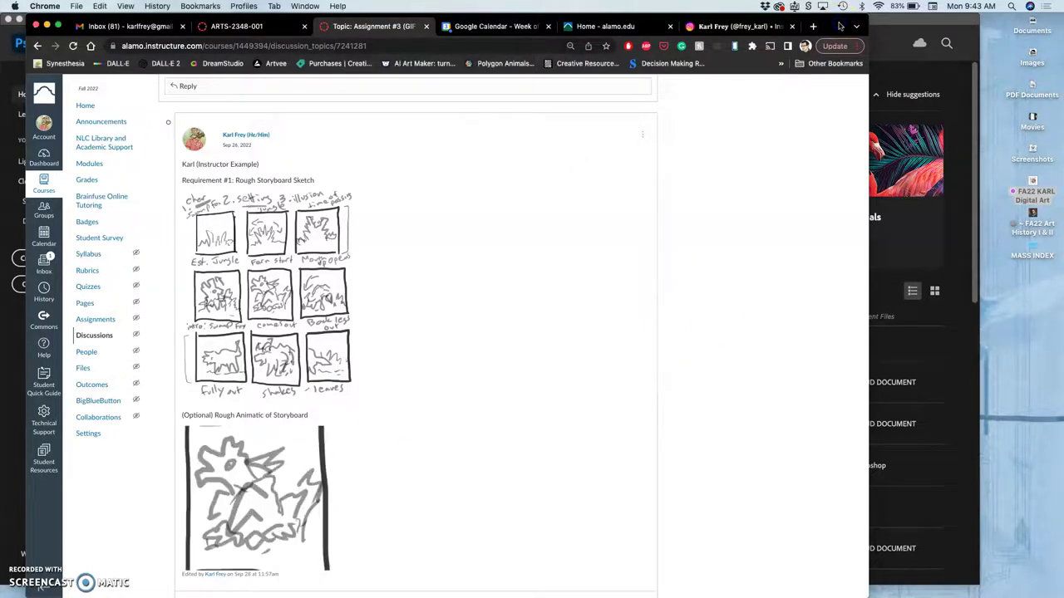
{"action": "key", "text": "ctrl+Up"}
{"action": "left_click", "coordinate": [249, 465]}
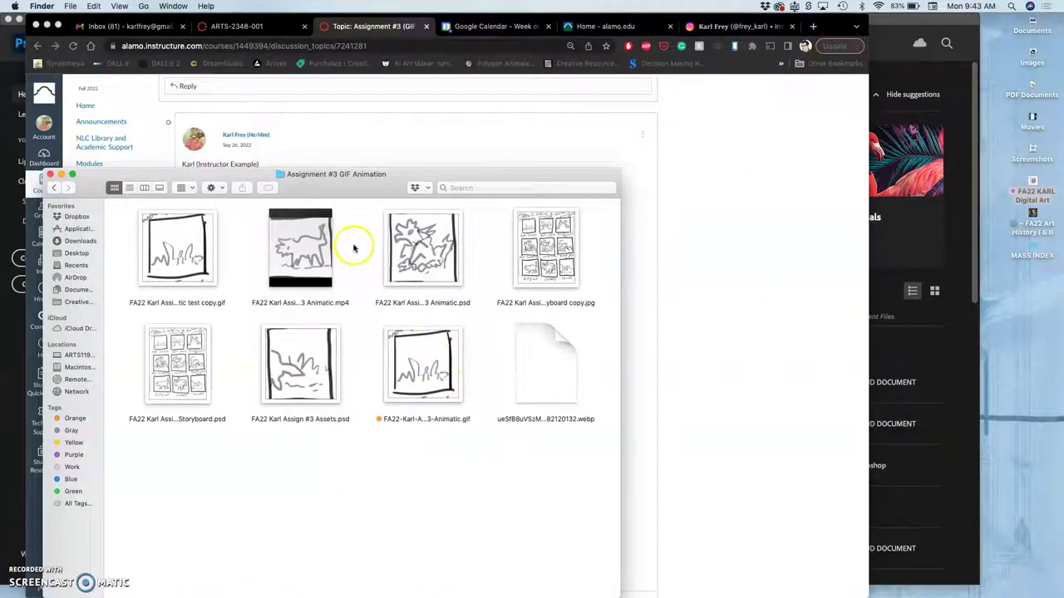
Switch the folder to List view and give Assign #3 Assets.psd a yellow color tag.
{"action": "left_click", "coordinate": [129, 187]}
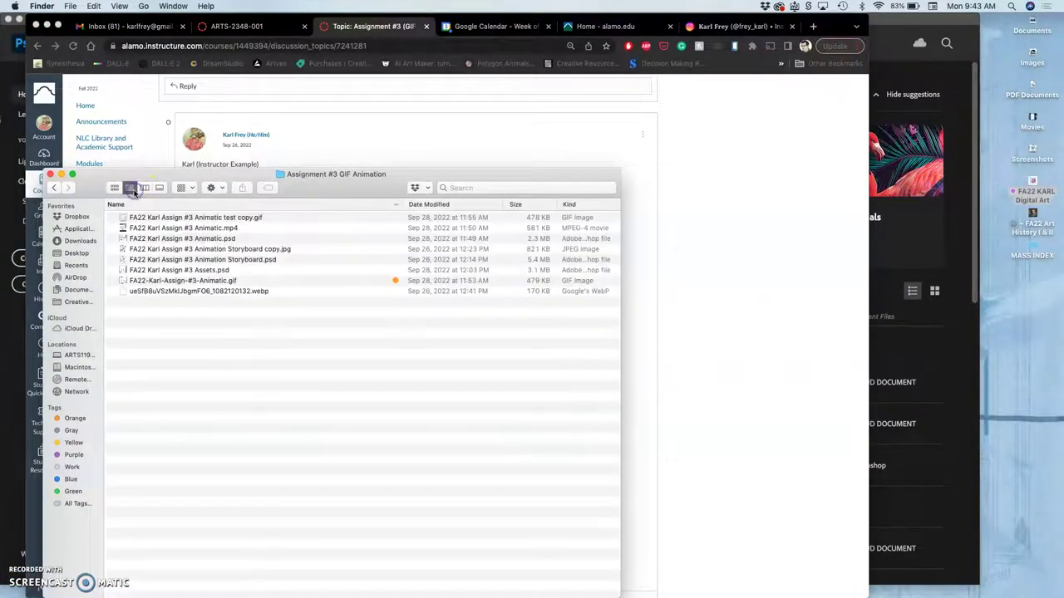
{"action": "left_click", "coordinate": [235, 260]}
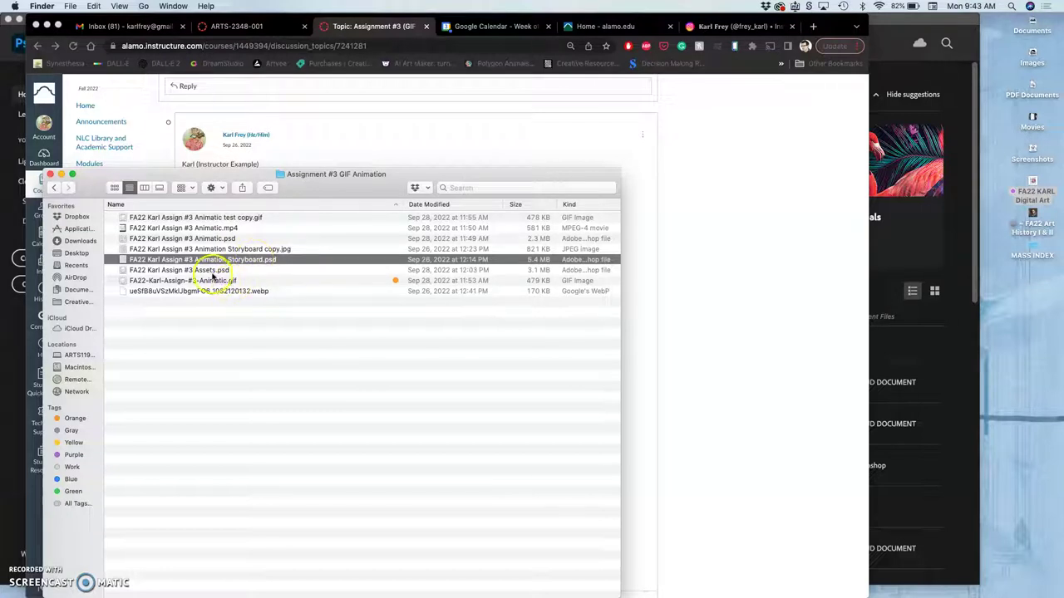
{"action": "left_click", "coordinate": [212, 271]}
{"action": "right_click", "coordinate": [212, 274]}
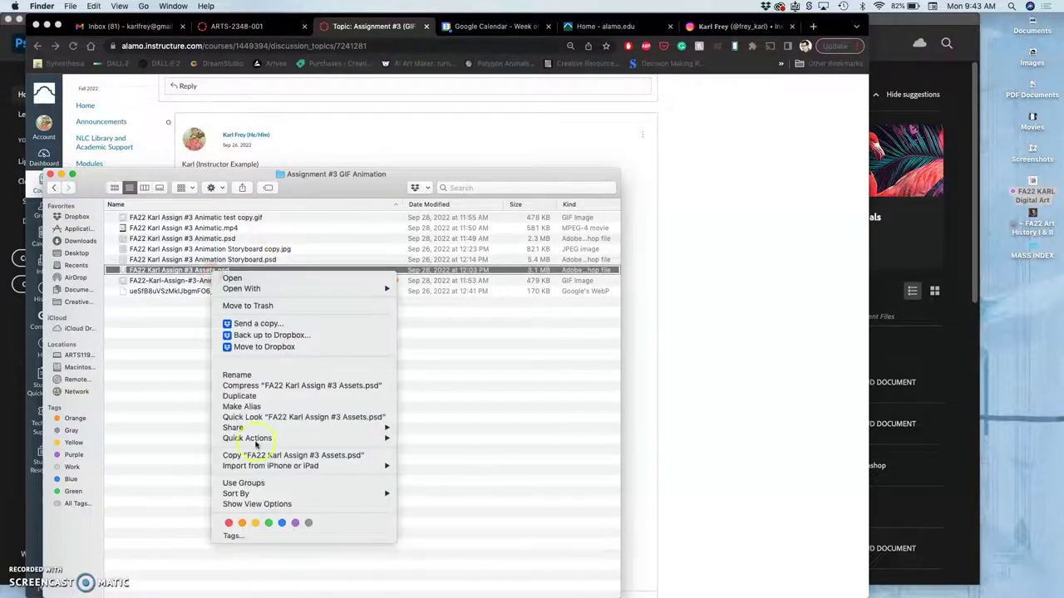
{"action": "left_click", "coordinate": [256, 524]}
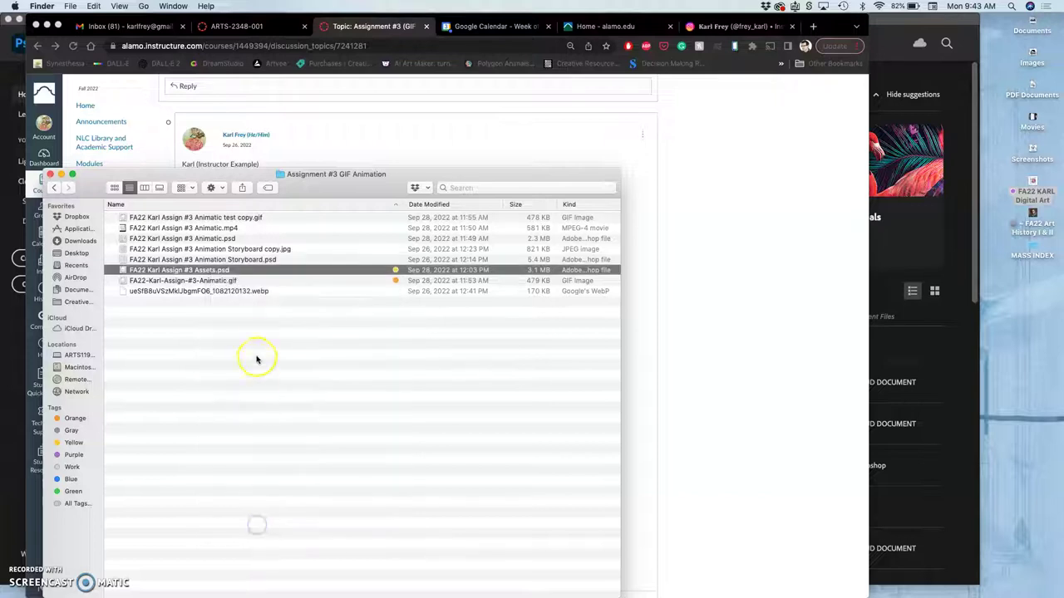
Open Assign #3 Assets.psd in Photoshop, scroll its numbered frame layers, and open the Window menu.
{"action": "double_click", "coordinate": [209, 273]}
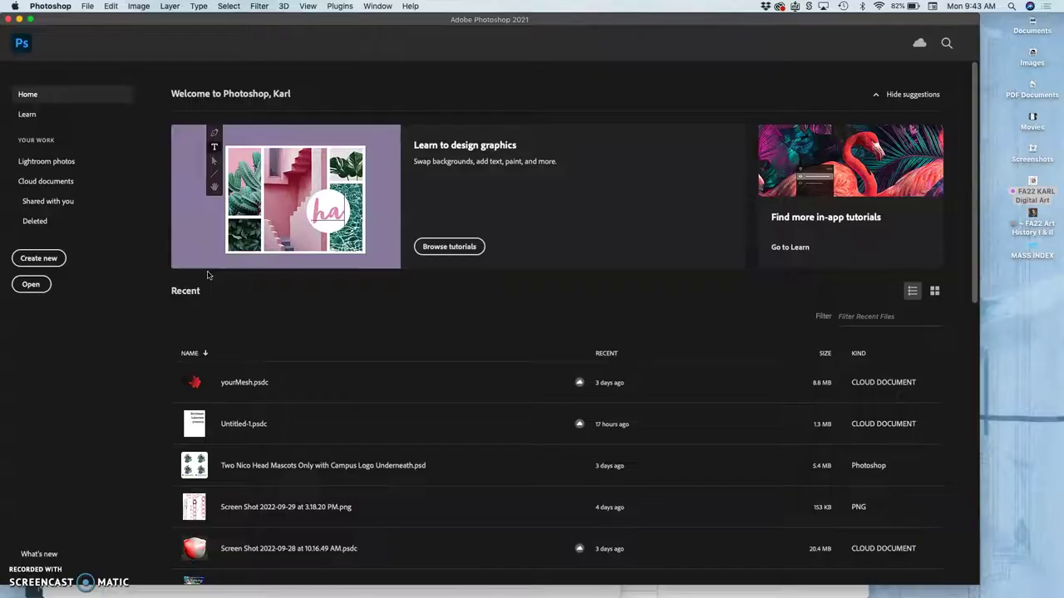
{"action": "key", "text": "ctrl+Up"}
{"action": "left_click", "coordinate": [233, 450]}
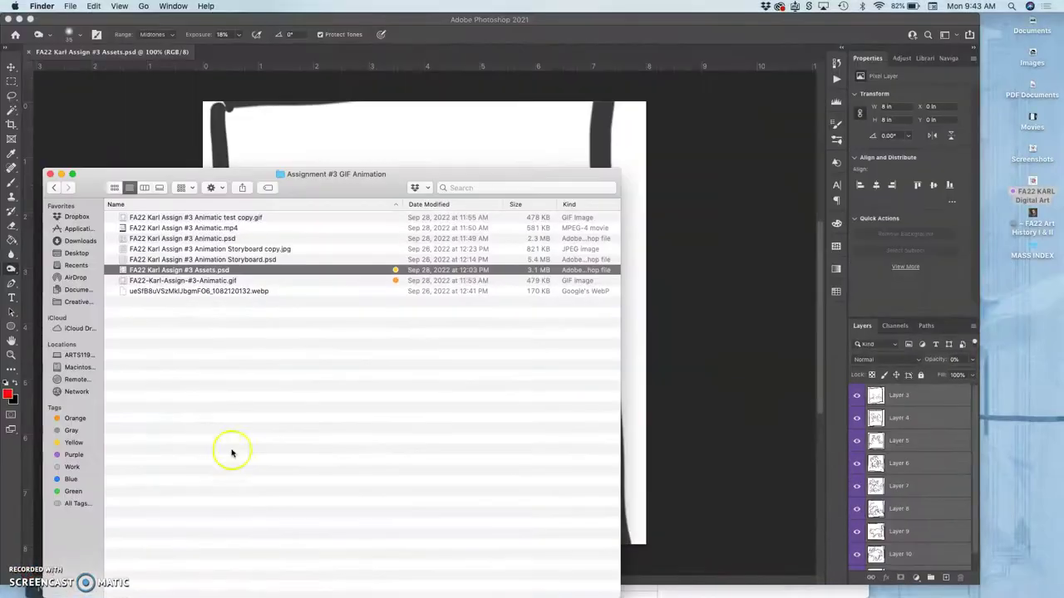
{"action": "left_click", "coordinate": [679, 257]}
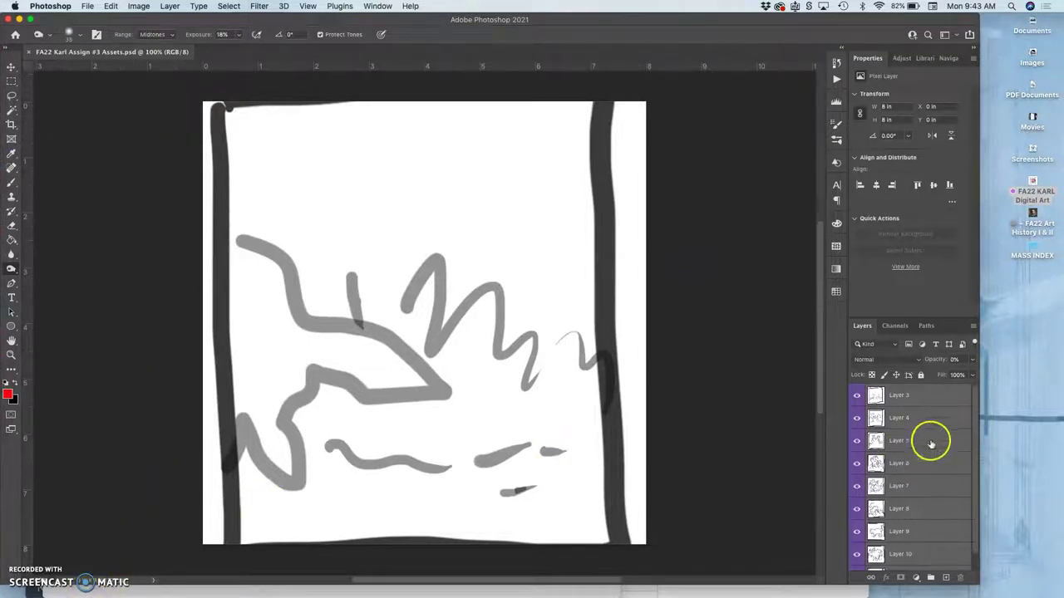
{"action": "scroll", "coordinate": [908, 447], "scroll_direction": "down", "scroll_amount": 1}
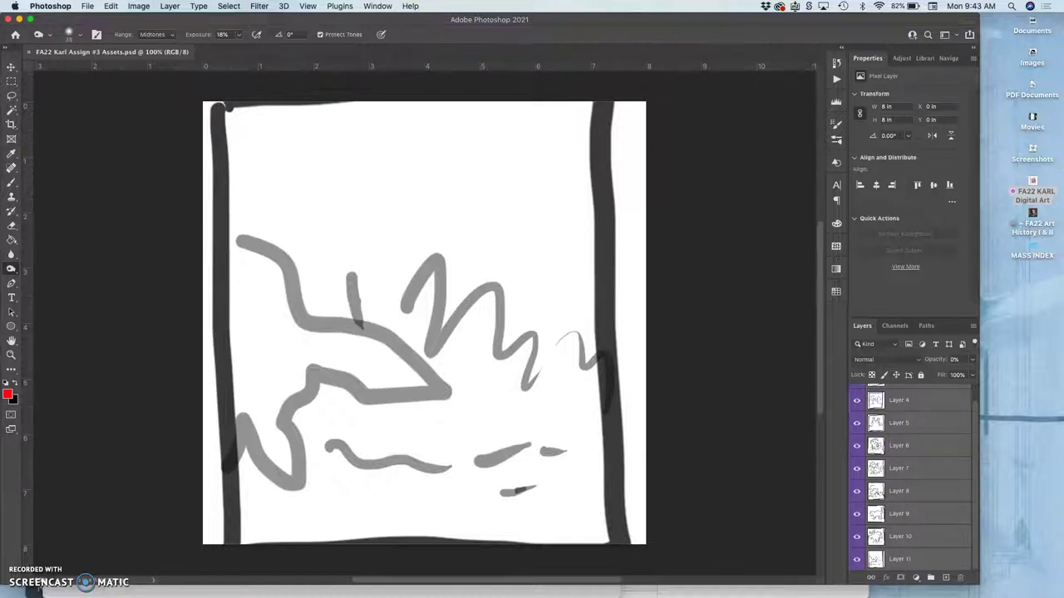
{"action": "left_click", "coordinate": [378, 5]}
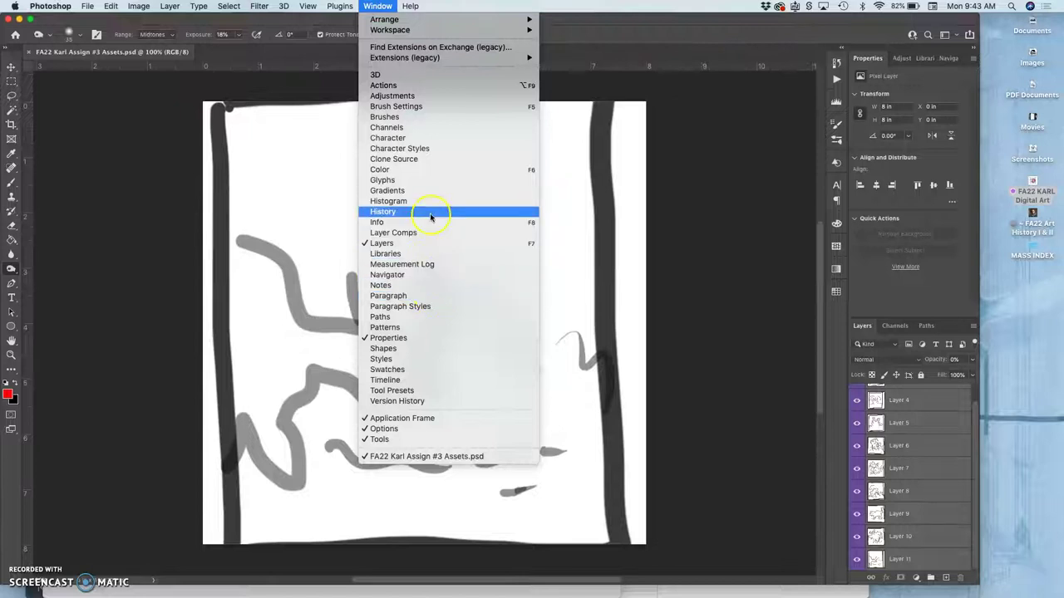
Show the Timeline panel under the fern sketch, then return the assignment folder window to front.
{"action": "left_click", "coordinate": [432, 380]}
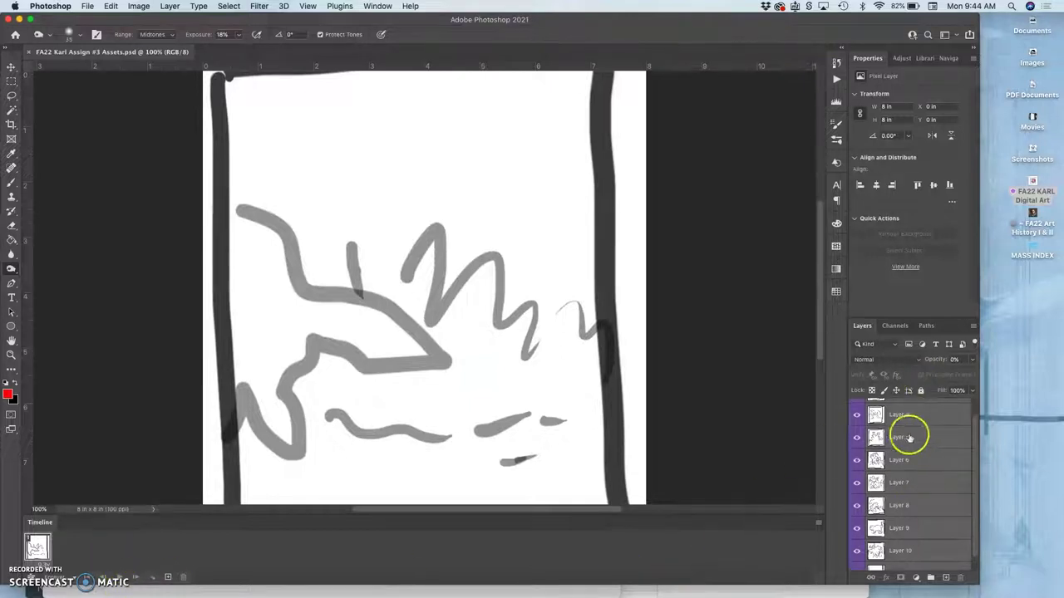
{"action": "left_click", "coordinate": [538, 594]}
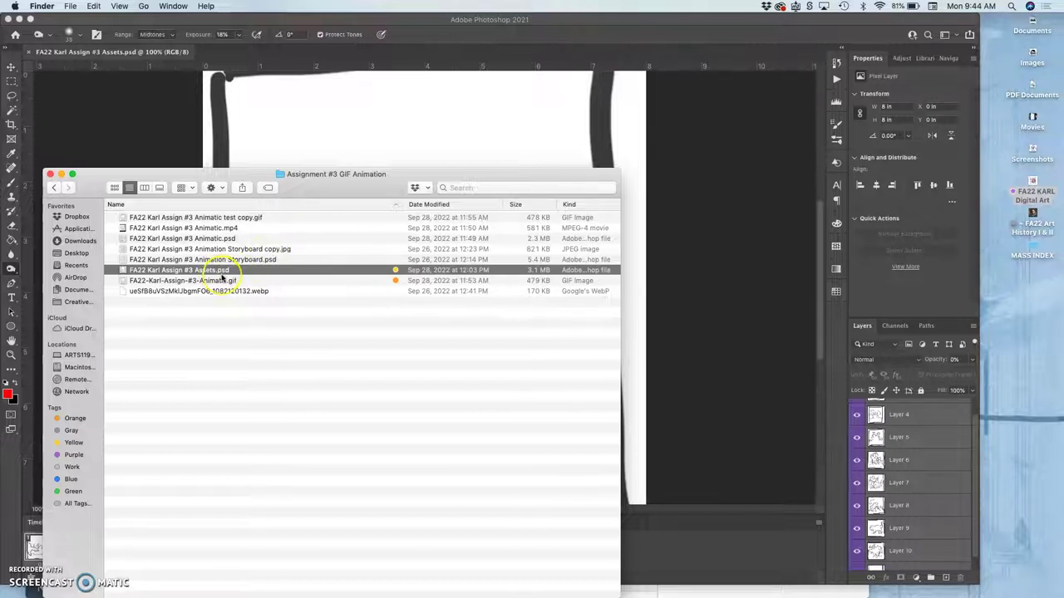
Search Google for 'nightmare before christmas process' in a new Chrome tab.
{"action": "left_click", "coordinate": [707, 586]}
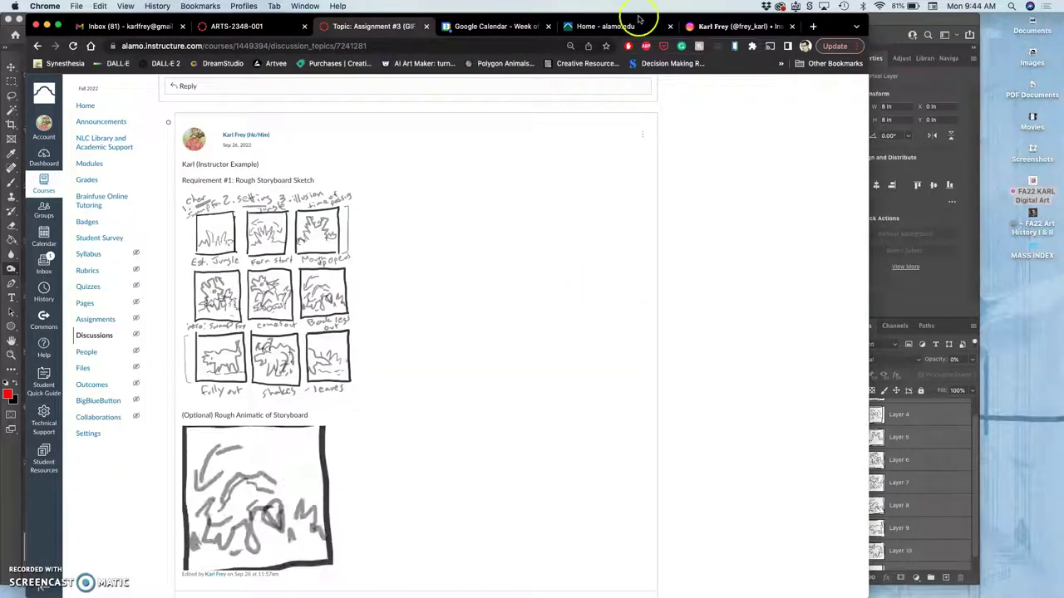
{"action": "left_click", "coordinate": [814, 26]}
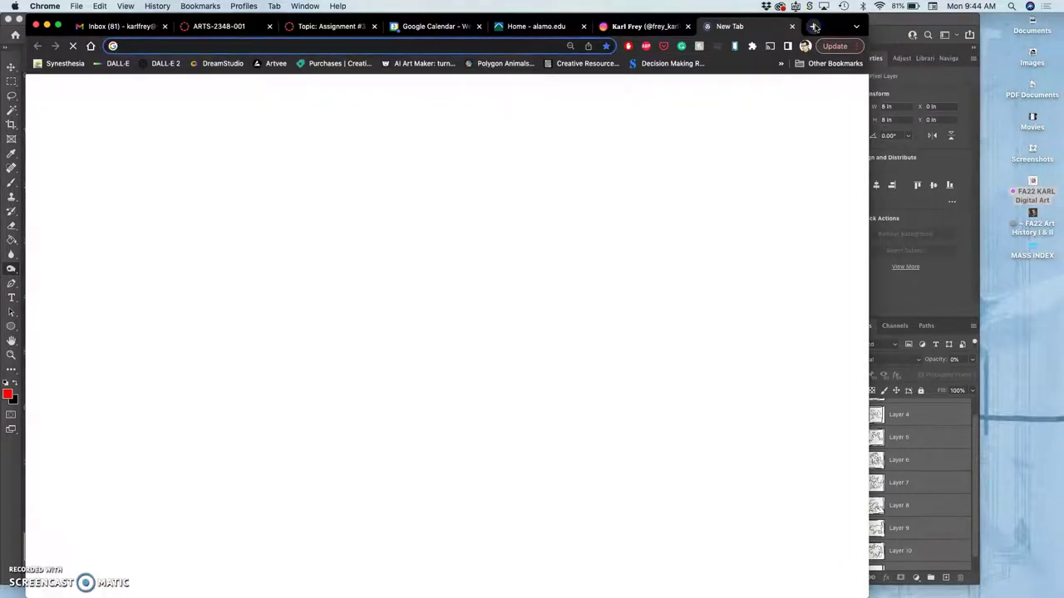
{"action": "type", "text": "nightmare before christmas process"}
{"action": "key", "text": "Return"}
Open the Cartoon Research 'Puppet Fabrication — Part 1' article and read through it.
{"action": "scroll", "coordinate": [347, 326], "scroll_direction": "down", "scroll_amount": 6}
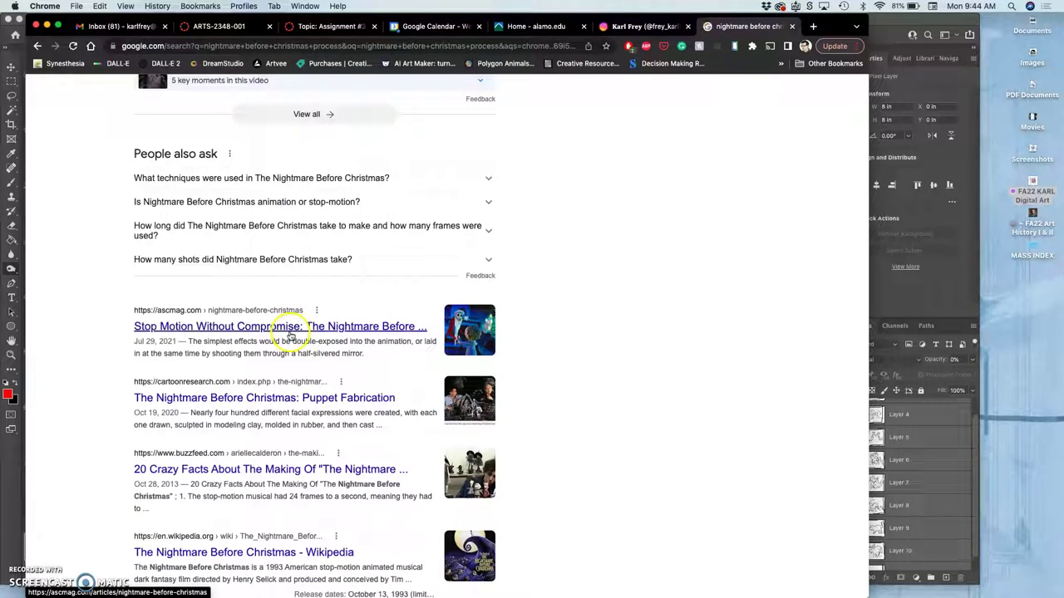
{"action": "left_click", "coordinate": [259, 400]}
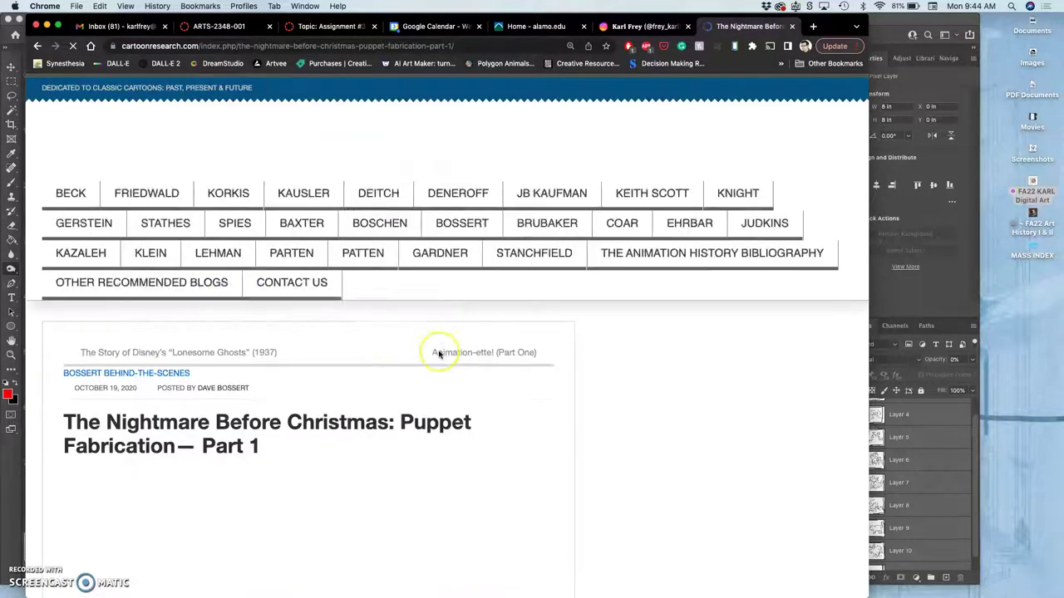
{"action": "scroll", "coordinate": [383, 357], "scroll_direction": "down", "scroll_amount": 3}
{"action": "scroll", "coordinate": [385, 359], "scroll_direction": "down", "scroll_amount": 2}
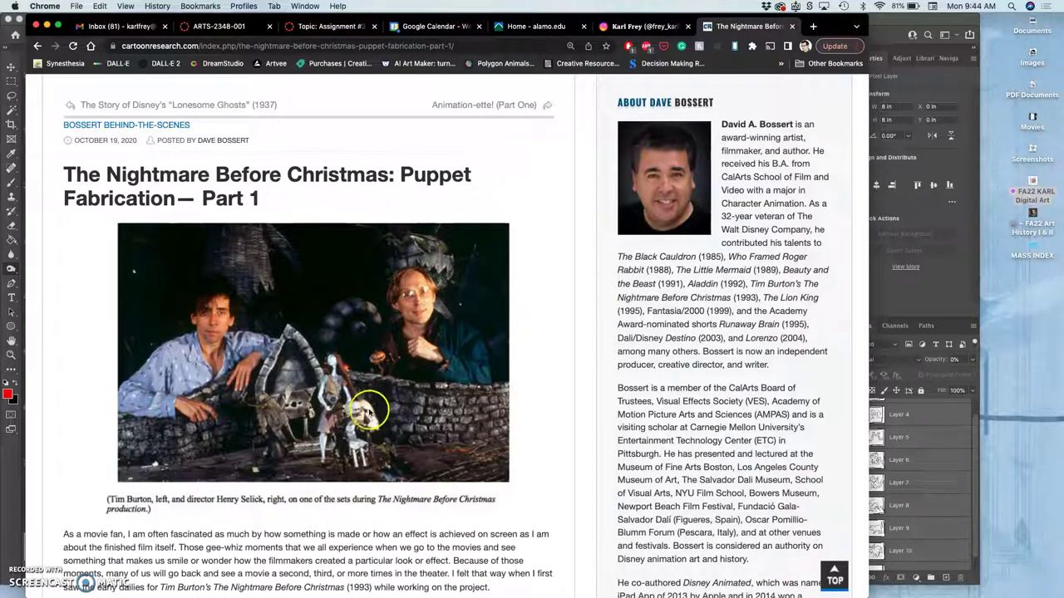
{"action": "scroll", "coordinate": [368, 413], "scroll_direction": "down", "scroll_amount": 2}
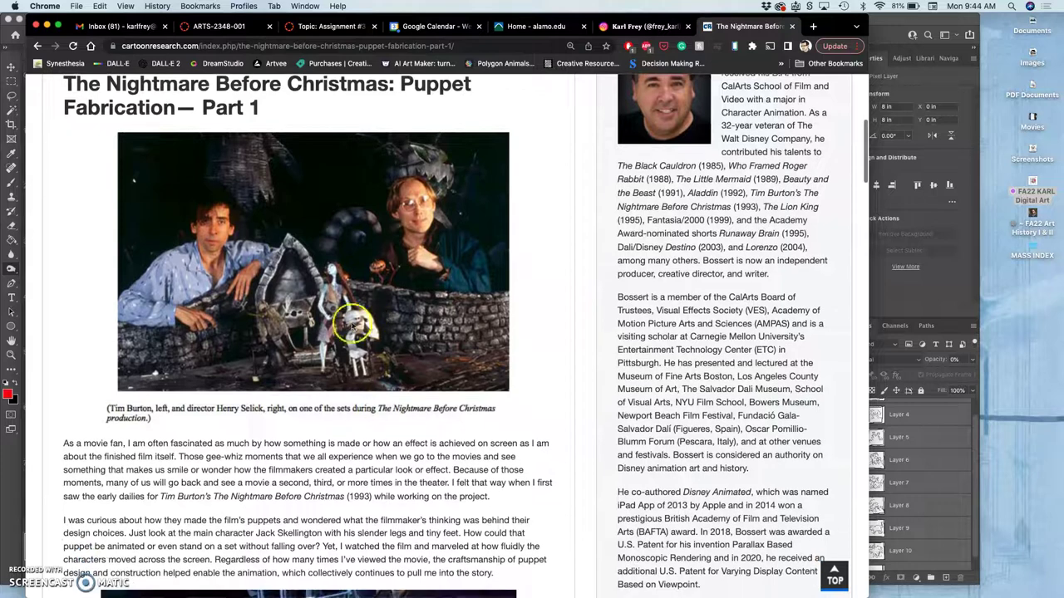
{"action": "scroll", "coordinate": [366, 341], "scroll_direction": "down", "scroll_amount": 10}
{"action": "scroll", "coordinate": [344, 368], "scroll_direction": "down", "scroll_amount": 20}
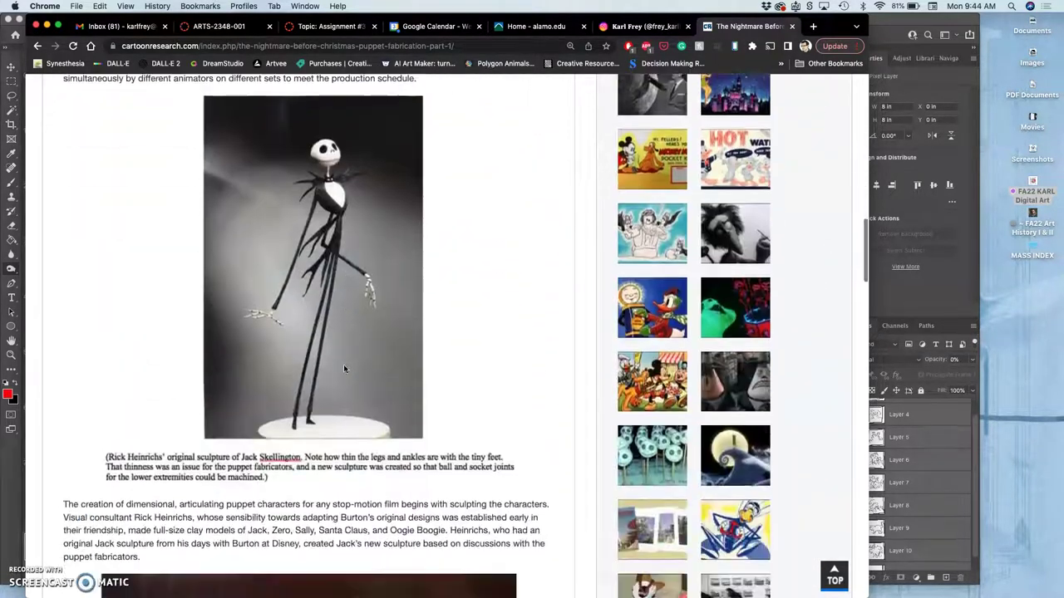
{"action": "scroll", "coordinate": [344, 368], "scroll_direction": "down", "scroll_amount": 20}
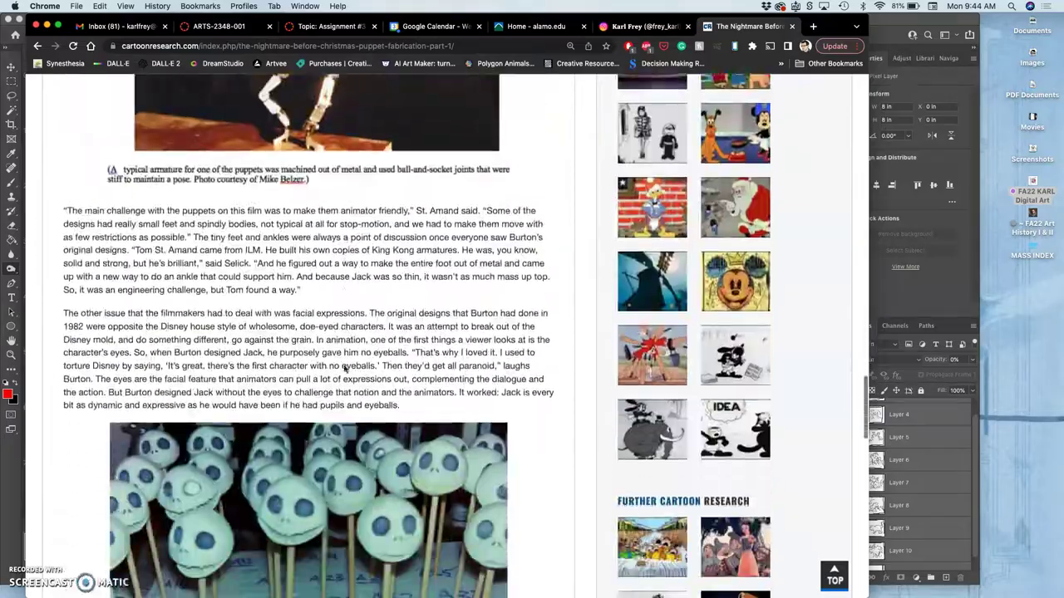
{"action": "scroll", "coordinate": [344, 368], "scroll_direction": "up", "scroll_amount": 20}
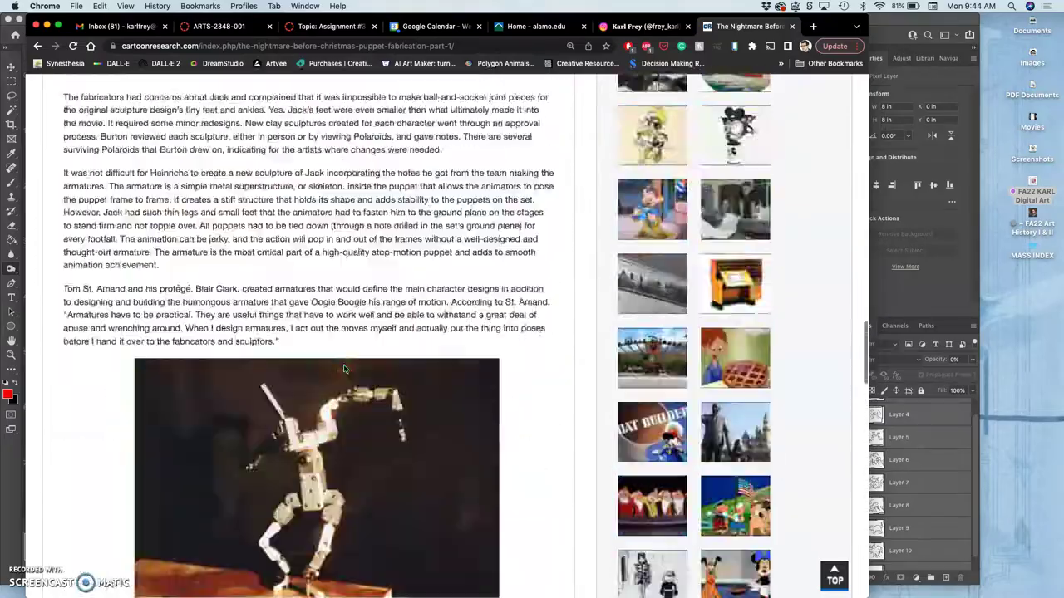
{"action": "scroll", "coordinate": [344, 368], "scroll_direction": "up", "scroll_amount": 3}
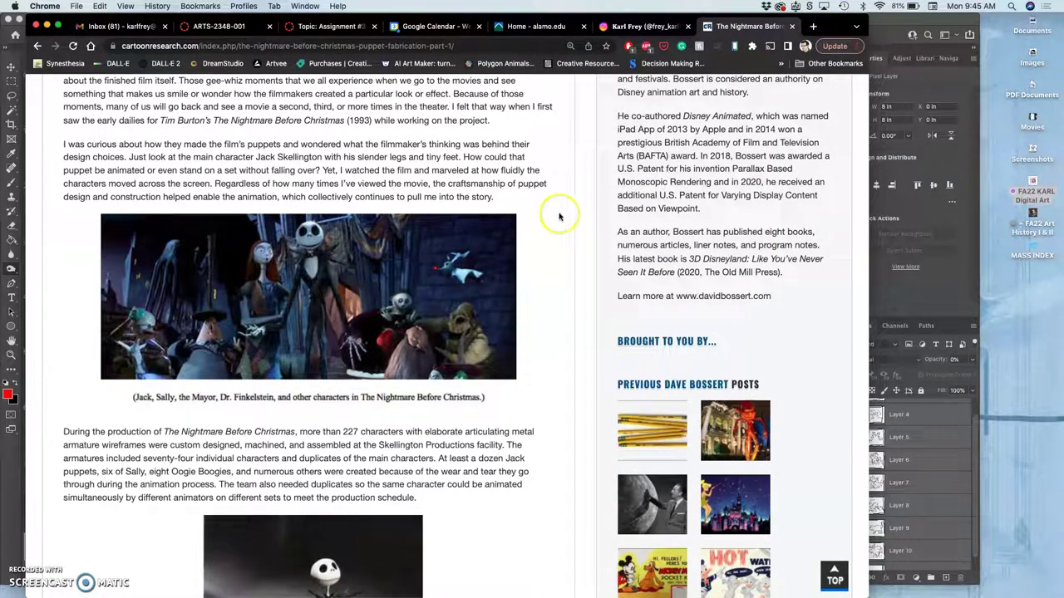
Minimize Chrome and go back from the assignment folder to the parent Digital Art folder.
{"action": "left_click", "coordinate": [47, 26]}
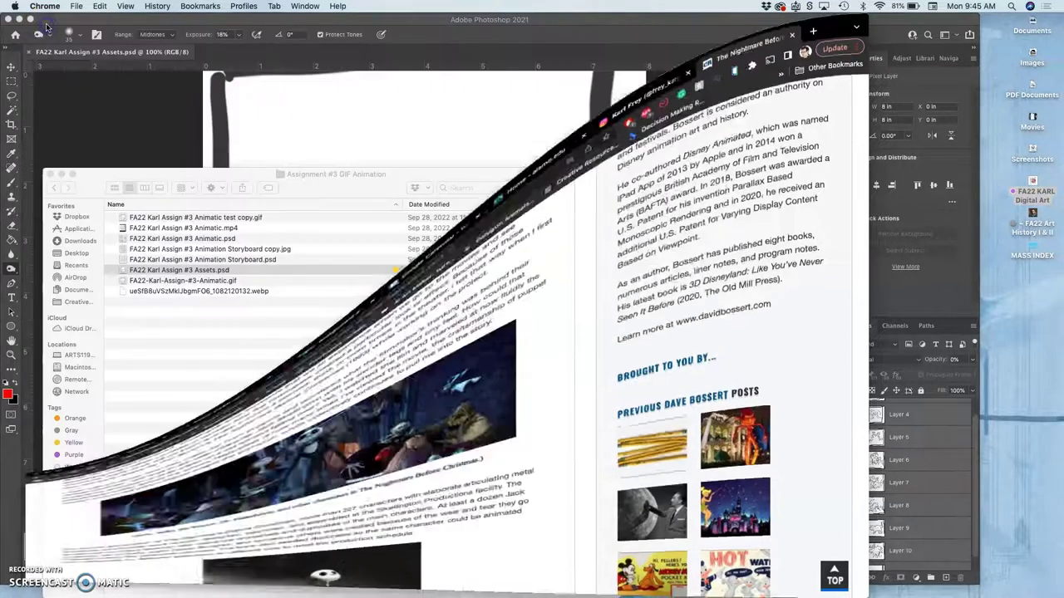
{"action": "left_click", "coordinate": [325, 185]}
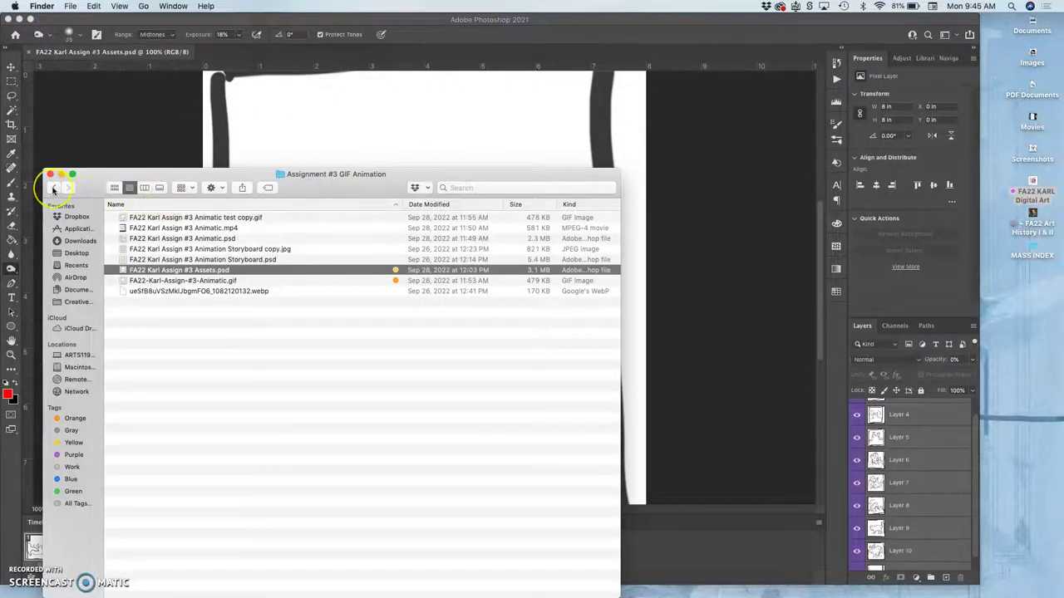
{"action": "left_click", "coordinate": [54, 188]}
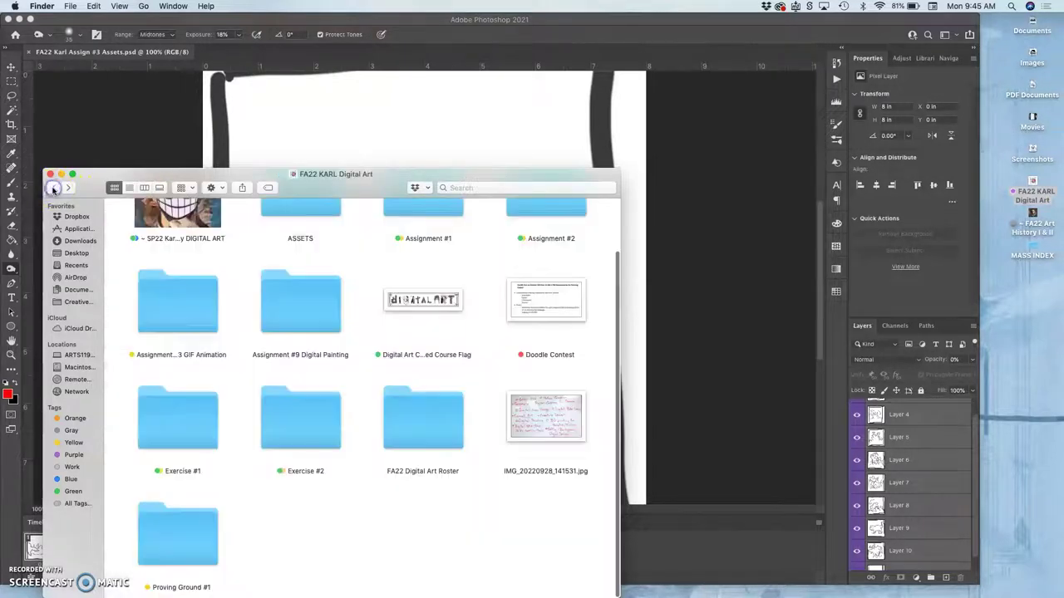
In Photoshop, toggle the frame layers' visibility, hiding Layers 6, 9 and 11.
{"action": "left_click", "coordinate": [774, 367]}
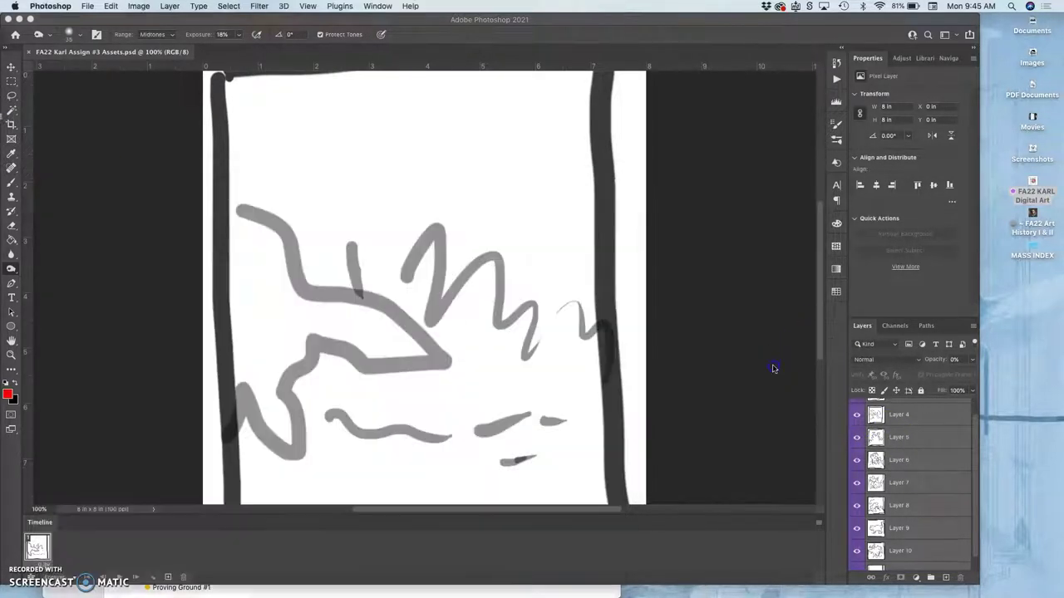
{"action": "left_click_drag", "start_coordinate": [902, 508], "coordinate": [902, 560]}
{"action": "left_click", "coordinate": [856, 434]}
{"action": "mouse_move", "coordinate": [856, 457]}
{"action": "left_mouse_down"}
{"action": "mouse_move", "coordinate": [850, 499]}
{"action": "mouse_move", "coordinate": [856, 433]}
{"action": "mouse_move", "coordinate": [856, 459]}
{"action": "left_mouse_up"}
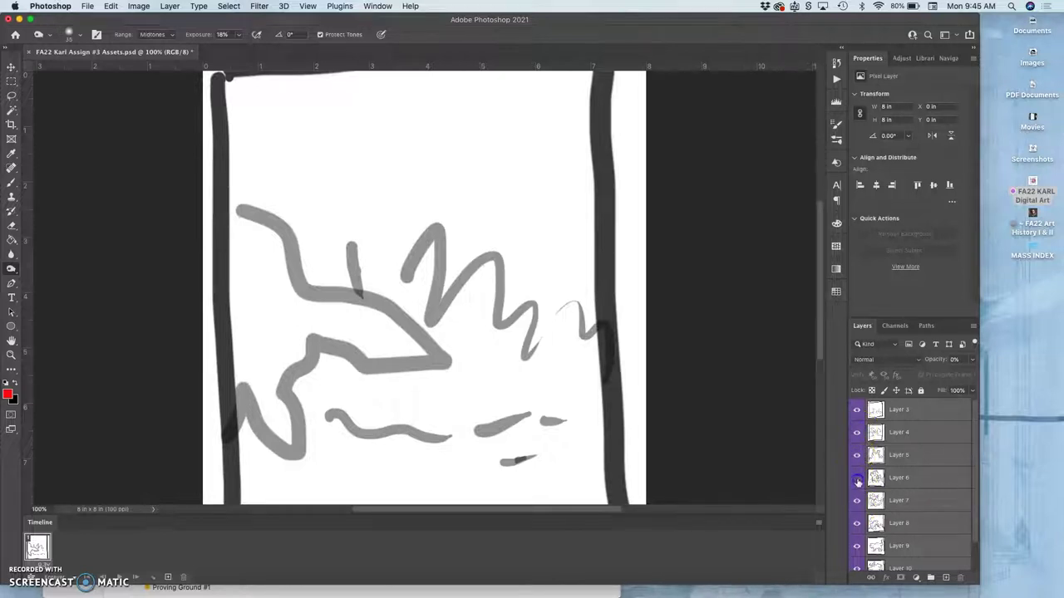
{"action": "left_click", "coordinate": [856, 411]}
{"action": "left_click", "coordinate": [856, 432]}
{"action": "left_click", "coordinate": [856, 455]}
{"action": "scroll", "coordinate": [857, 459], "scroll_direction": "down", "scroll_amount": 1}
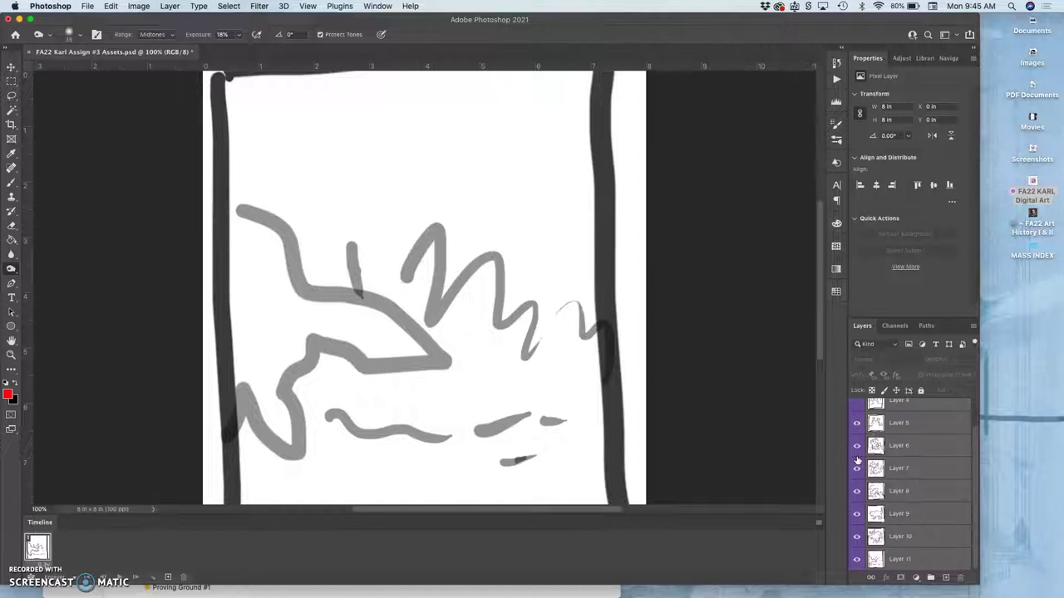
{"action": "left_click", "coordinate": [857, 538]}
{"action": "left_click", "coordinate": [856, 540]}
{"action": "left_click", "coordinate": [856, 513]}
{"action": "left_click", "coordinate": [857, 446]}
{"action": "left_click", "coordinate": [857, 561]}
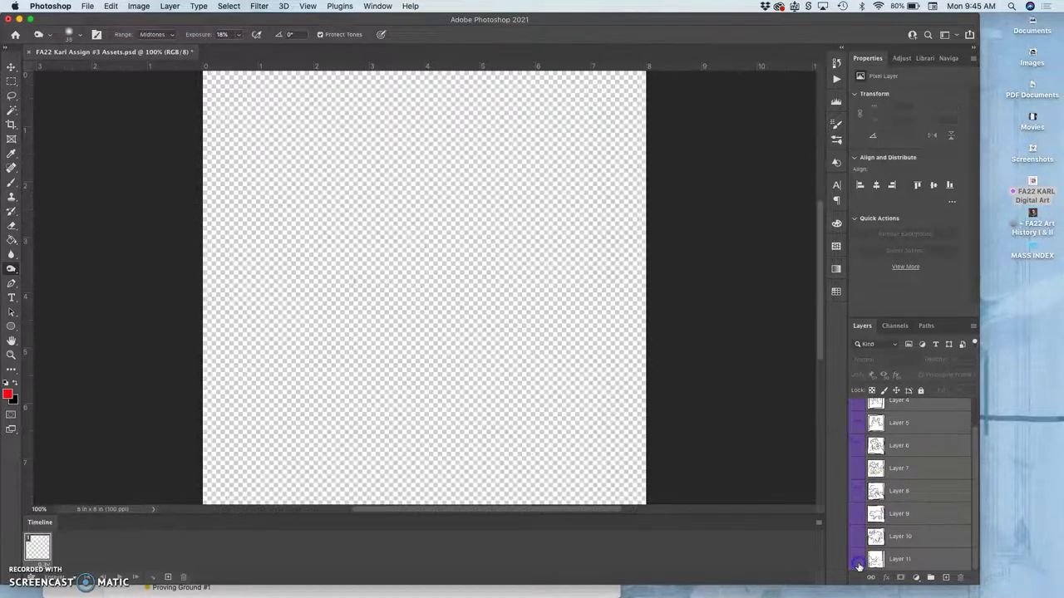
Make Layer 3 visible, select it and open its Opacity control, still at 0%.
{"action": "scroll", "coordinate": [869, 507], "scroll_direction": "up", "scroll_amount": 2}
{"action": "left_click", "coordinate": [853, 409]}
{"action": "left_click", "coordinate": [890, 409]}
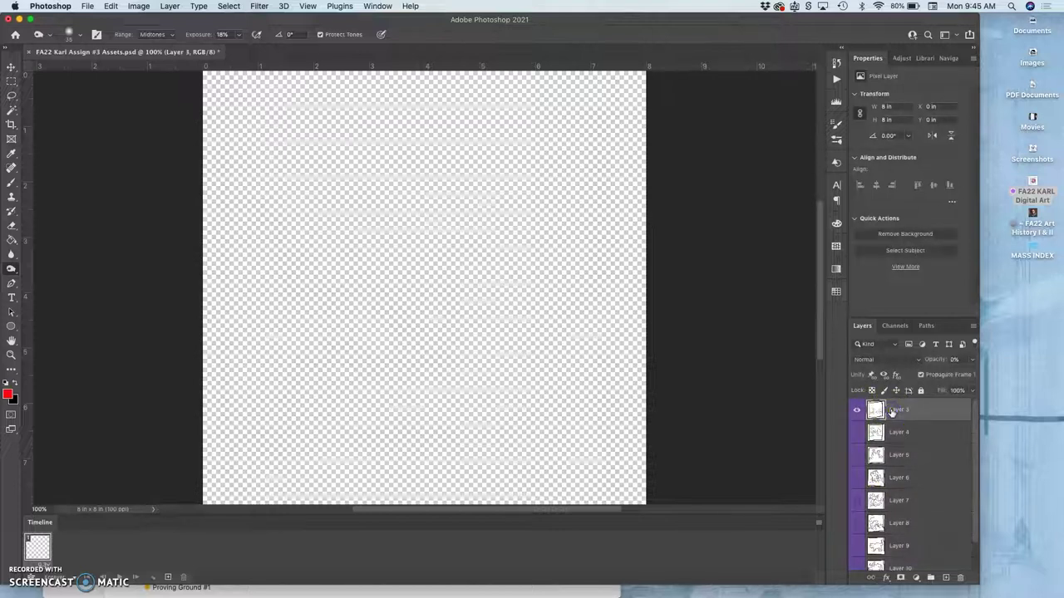
{"action": "left_click", "coordinate": [972, 359]}
{"action": "left_click", "coordinate": [949, 359]}
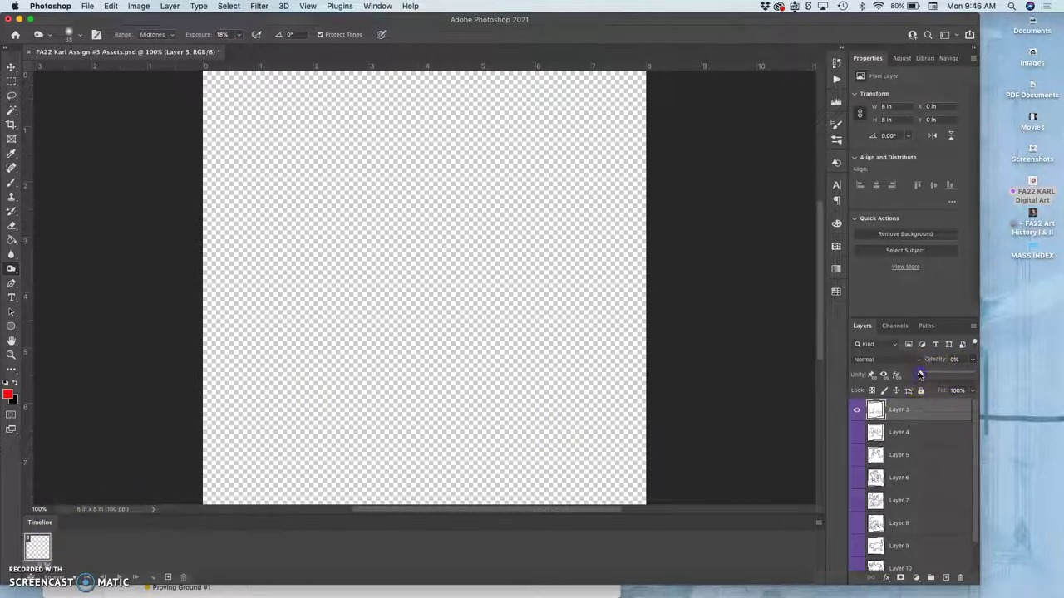
Raise Layer 3's opacity to 100% and burn its grey fern strokes slightly darker.
{"action": "left_click_drag", "start_coordinate": [919, 375], "coordinate": [972, 374]}
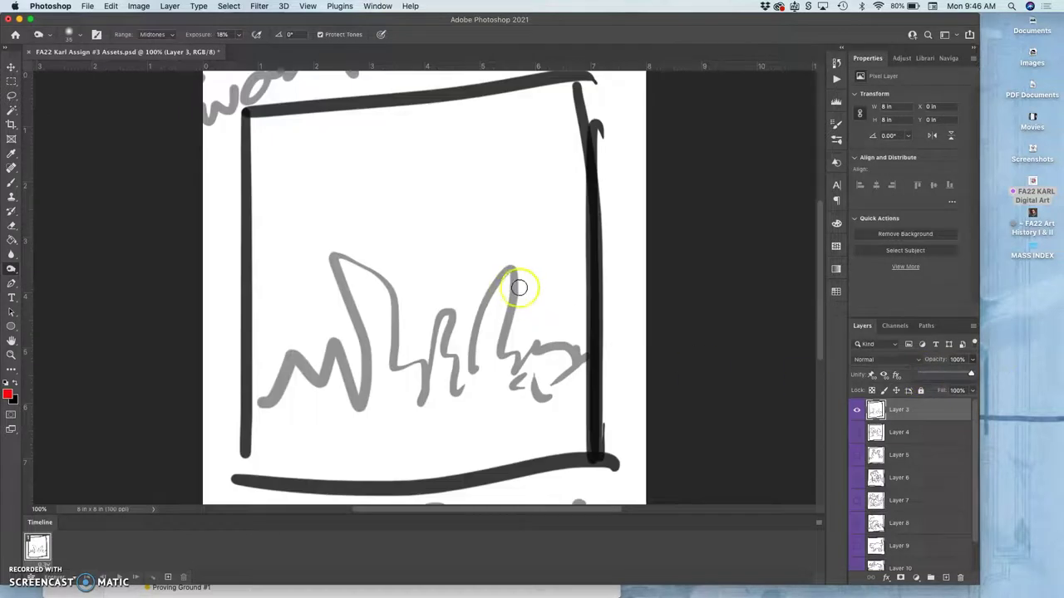
{"action": "left_click", "coordinate": [901, 418]}
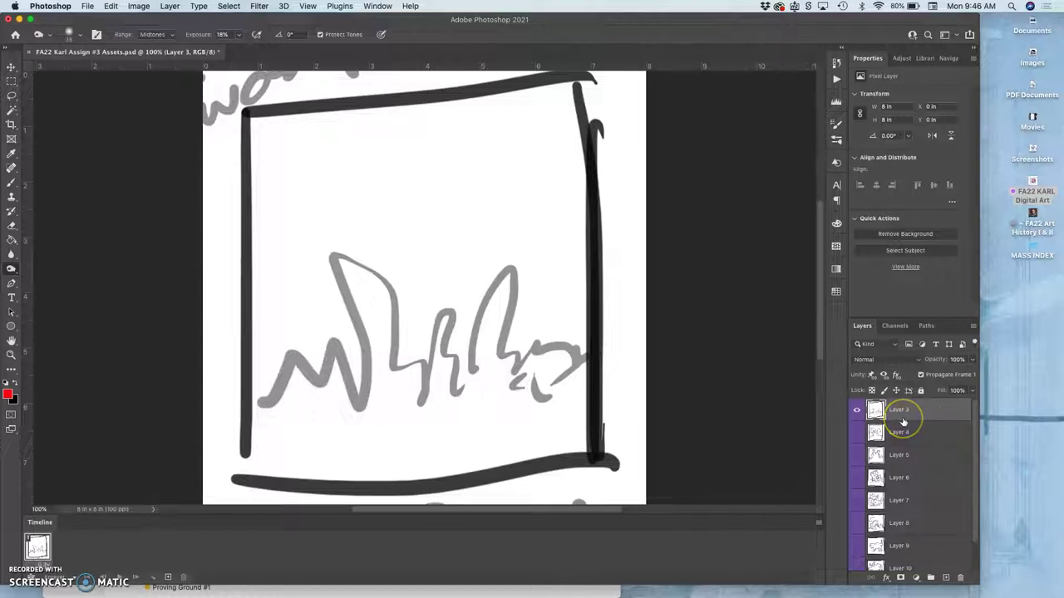
{"action": "left_click", "coordinate": [918, 412]}
{"action": "mouse_move", "coordinate": [729, 385]}
{"action": "left_mouse_down"}
{"action": "mouse_move", "coordinate": [528, 352]}
{"action": "mouse_move", "coordinate": [424, 321]}
{"action": "mouse_move", "coordinate": [459, 307]}
{"action": "mouse_move", "coordinate": [703, 323]}
{"action": "left_mouse_up"}
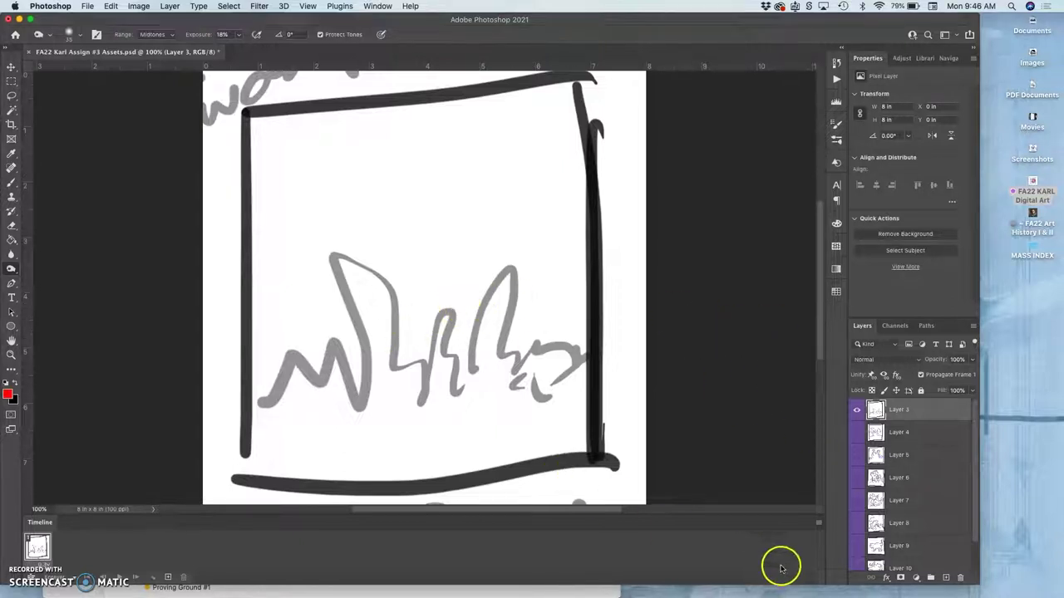
Close the animation Timeline panel from its panel menu.
{"action": "left_click", "coordinate": [818, 522]}
{"action": "left_click", "coordinate": [793, 518]}
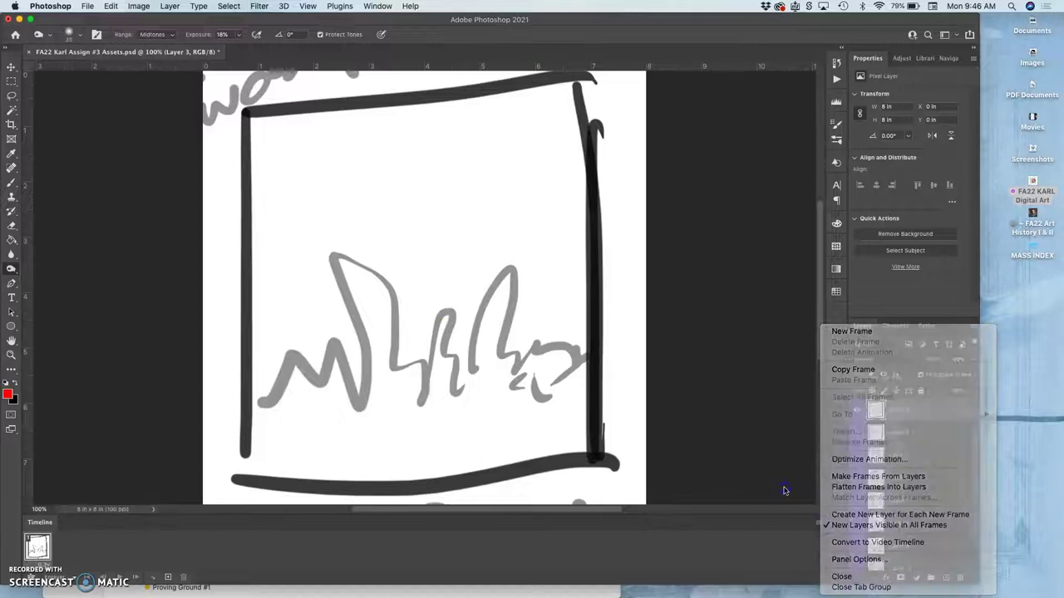
{"action": "left_click", "coordinate": [816, 526]}
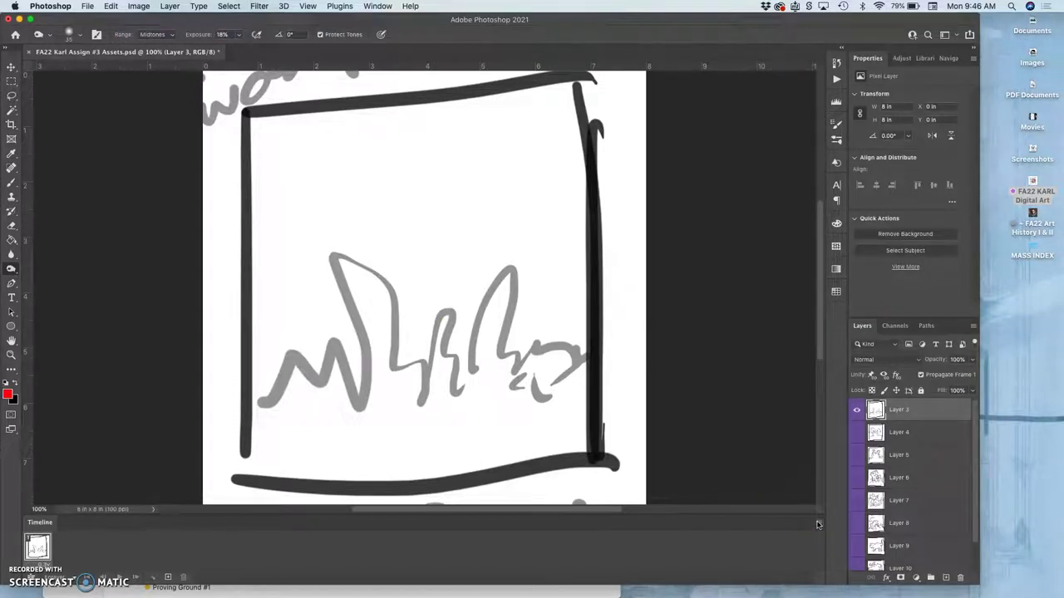
{"action": "left_click", "coordinate": [817, 524]}
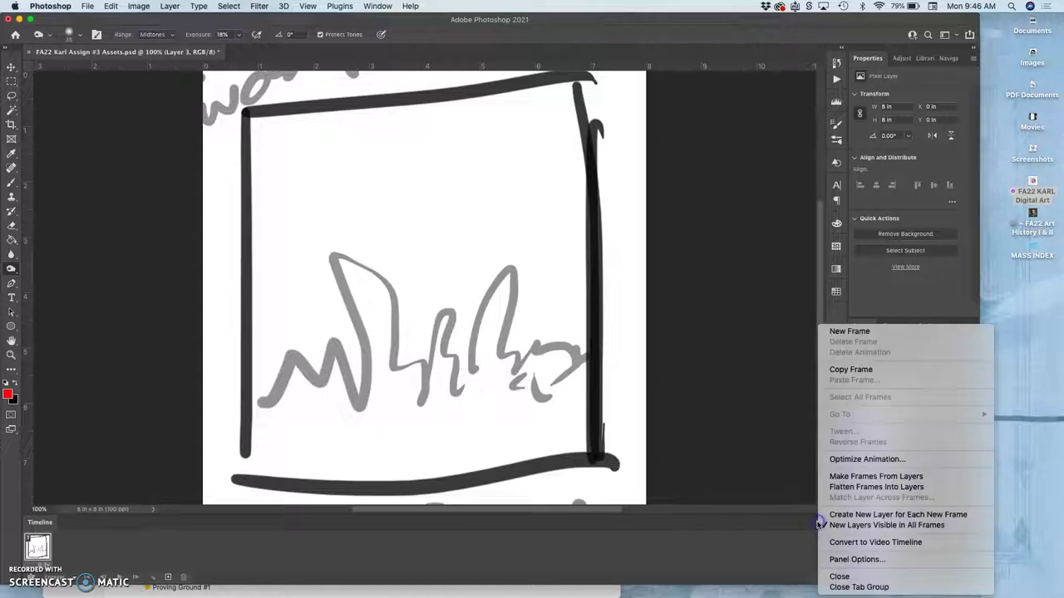
{"action": "left_click", "coordinate": [840, 577]}
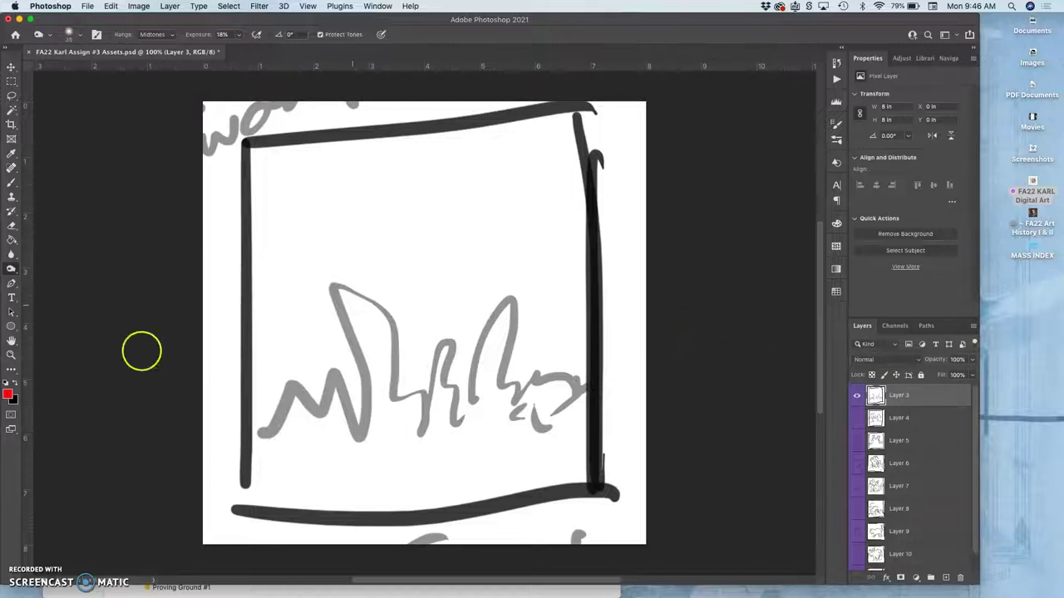
Burn a grey fern stroke a bit darker, then switch back to Chrome.
{"action": "left_click_drag", "start_coordinate": [280, 407], "coordinate": [349, 420]}
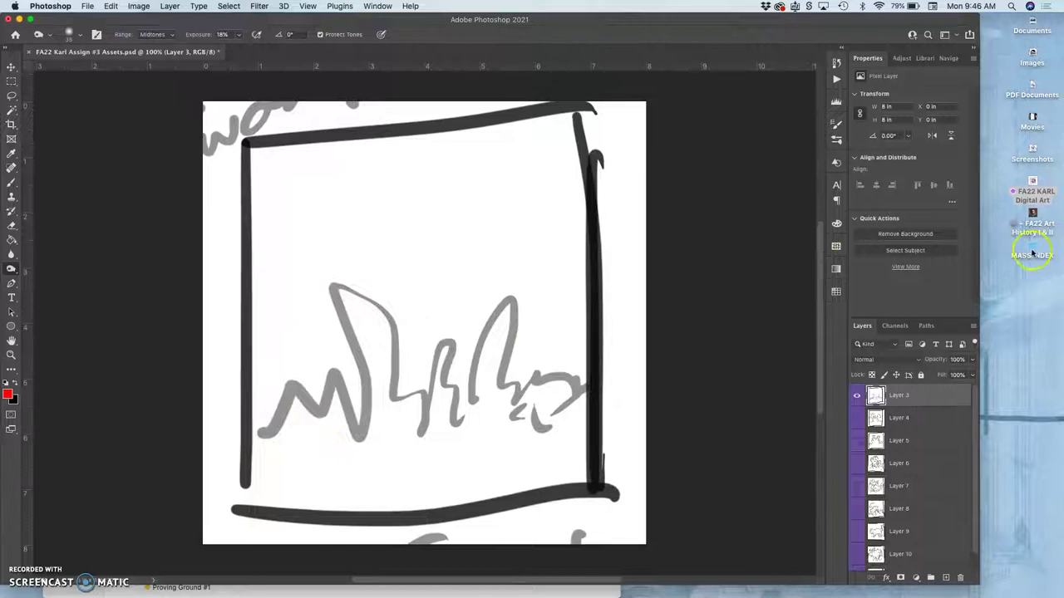
{"action": "mouse_move", "coordinate": [10, 344]}
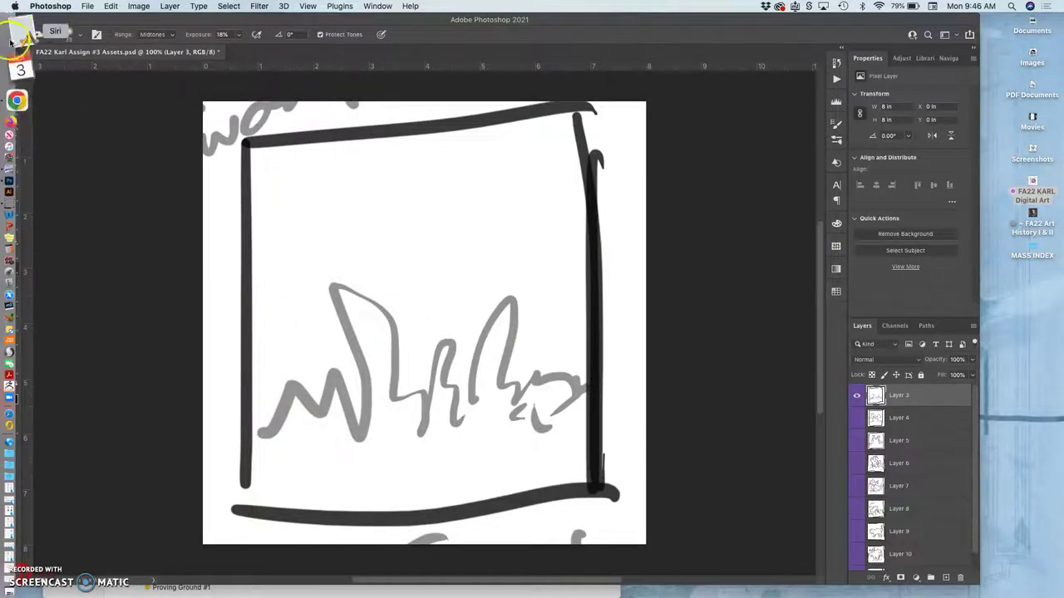
{"action": "left_click", "coordinate": [19, 62]}
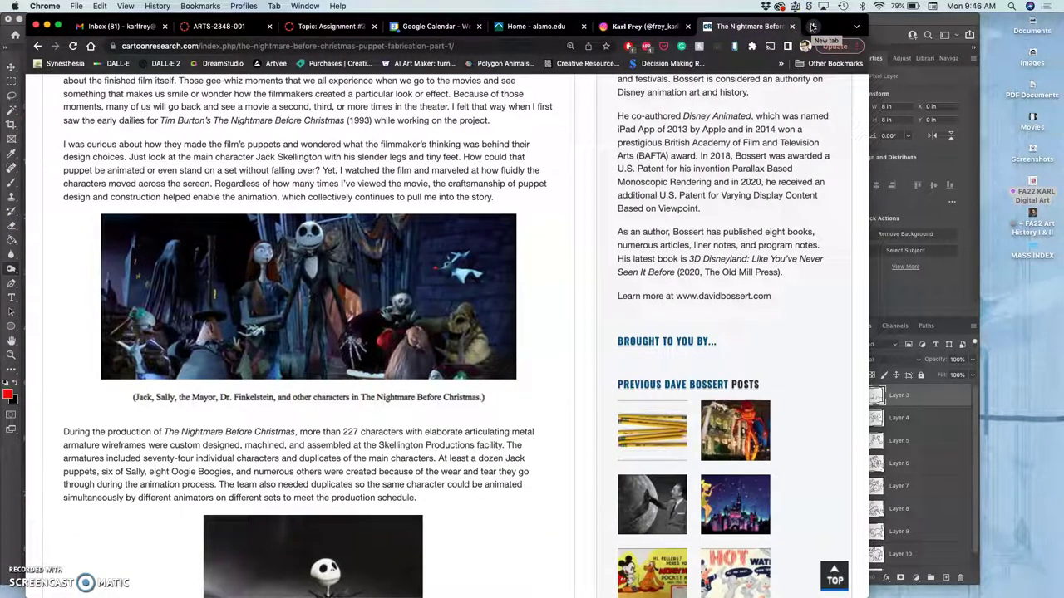
In a new tab, run a Google Images search for 'jungle brush with ferns'.
{"action": "left_click", "coordinate": [812, 27]}
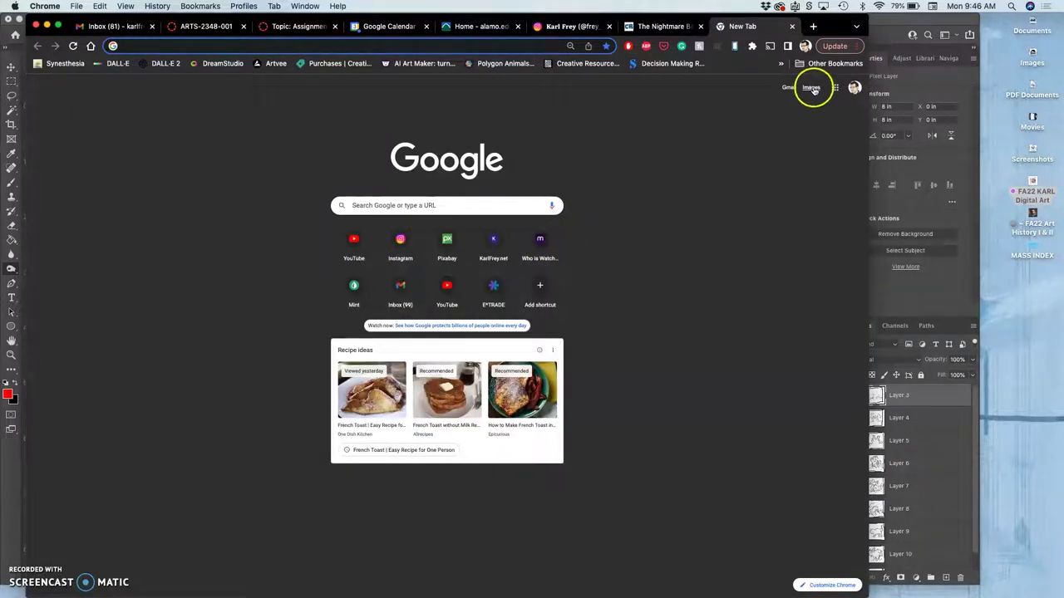
{"action": "left_click", "coordinate": [811, 88]}
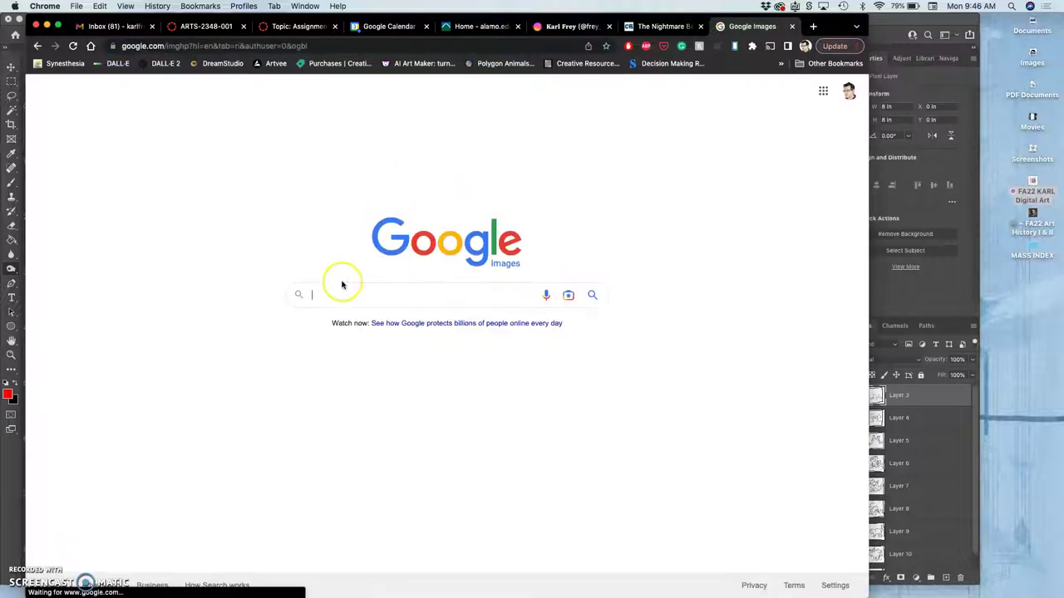
{"action": "left_click", "coordinate": [334, 298]}
{"action": "type", "text": "jungle brush with ferns"}
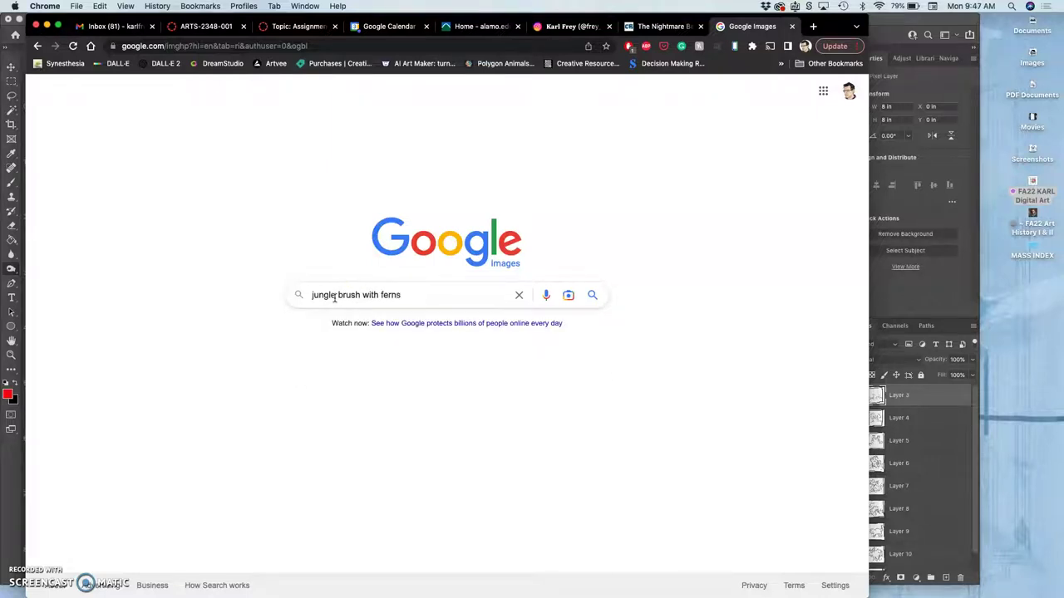
{"action": "key", "text": "Return"}
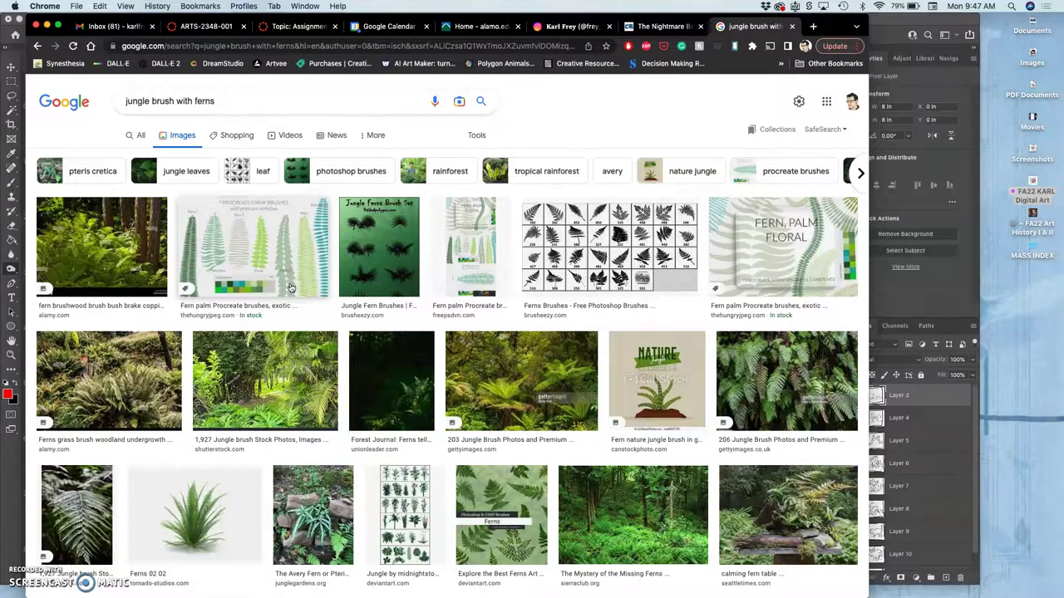
Open the Missing Ferns image result in a background tab.
{"action": "scroll", "coordinate": [291, 288], "scroll_direction": "down", "scroll_amount": 3}
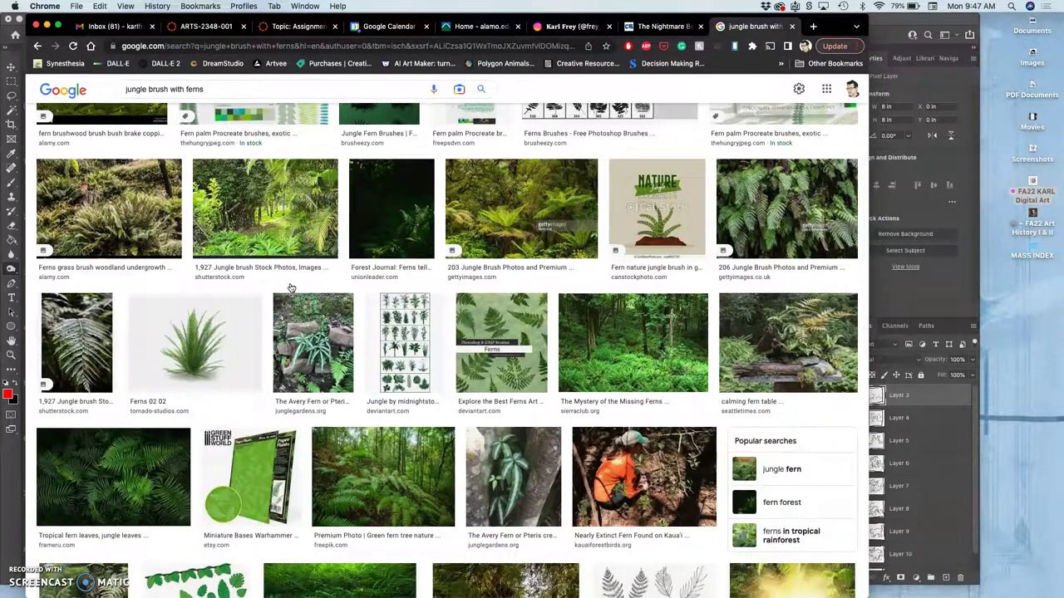
{"action": "left_click", "coordinate": [572, 340]}
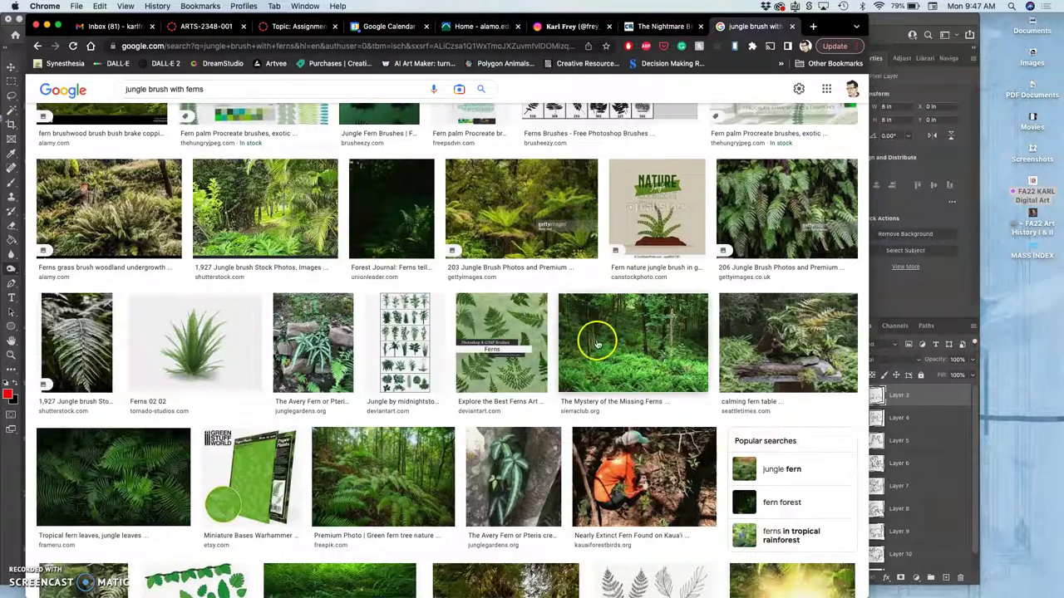
{"action": "right_click", "coordinate": [643, 340]}
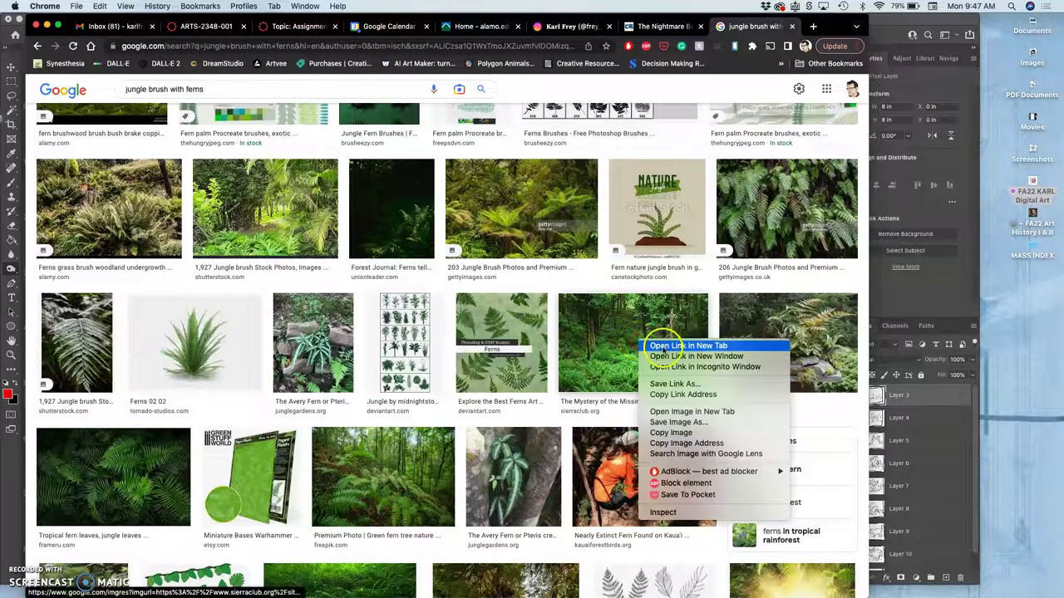
{"action": "left_click", "coordinate": [670, 345]}
Limit the 'jungle brush with ferns' image results to Large size.
{"action": "scroll", "coordinate": [600, 266], "scroll_direction": "up", "scroll_amount": 3}
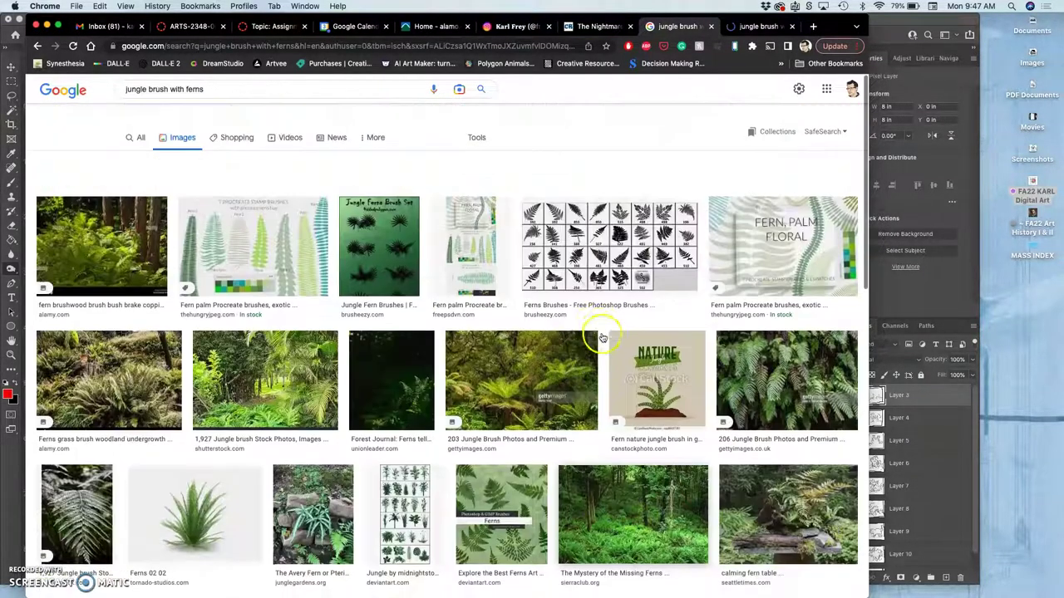
{"action": "left_click", "coordinate": [482, 139]}
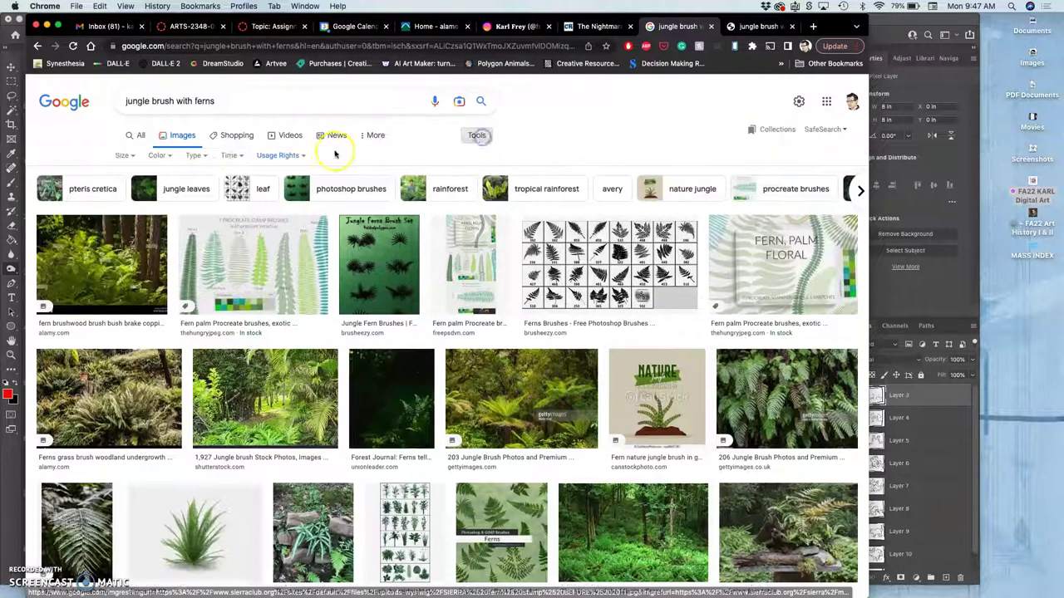
{"action": "left_click", "coordinate": [127, 157]}
{"action": "left_click", "coordinate": [123, 196]}
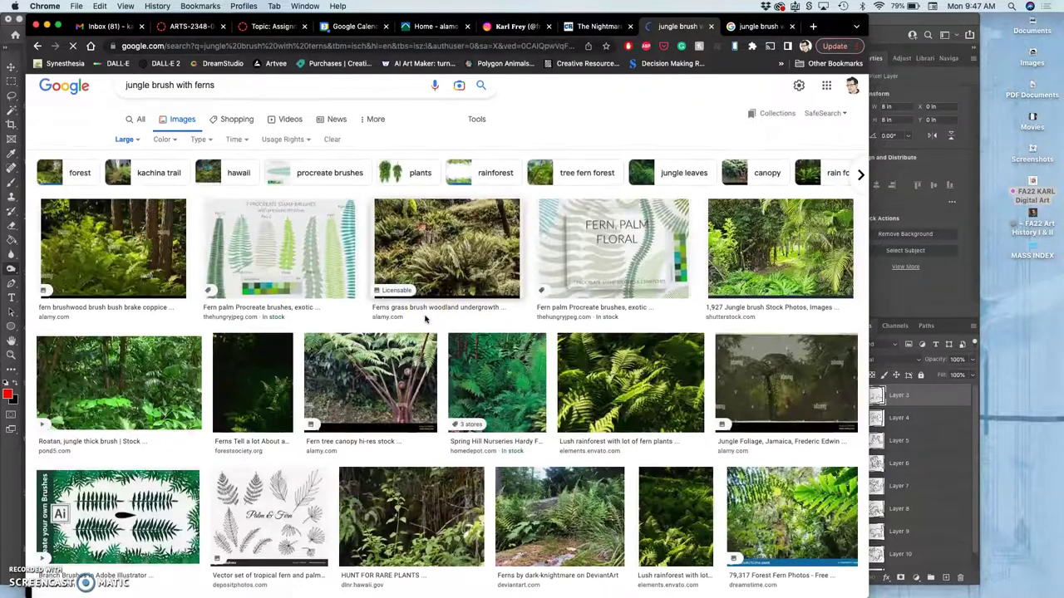
Browse down and back up through the large fern results, then select one.
{"action": "scroll", "coordinate": [425, 318], "scroll_direction": "down", "scroll_amount": 5}
{"action": "scroll", "coordinate": [425, 318], "scroll_direction": "down", "scroll_amount": 10}
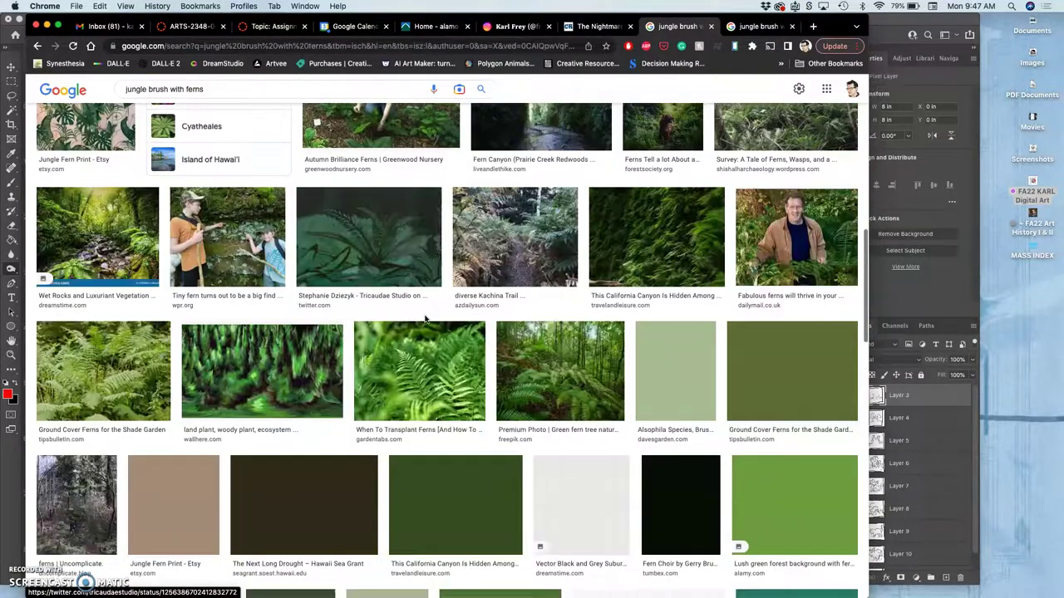
{"action": "scroll", "coordinate": [425, 318], "scroll_direction": "down", "scroll_amount": 3}
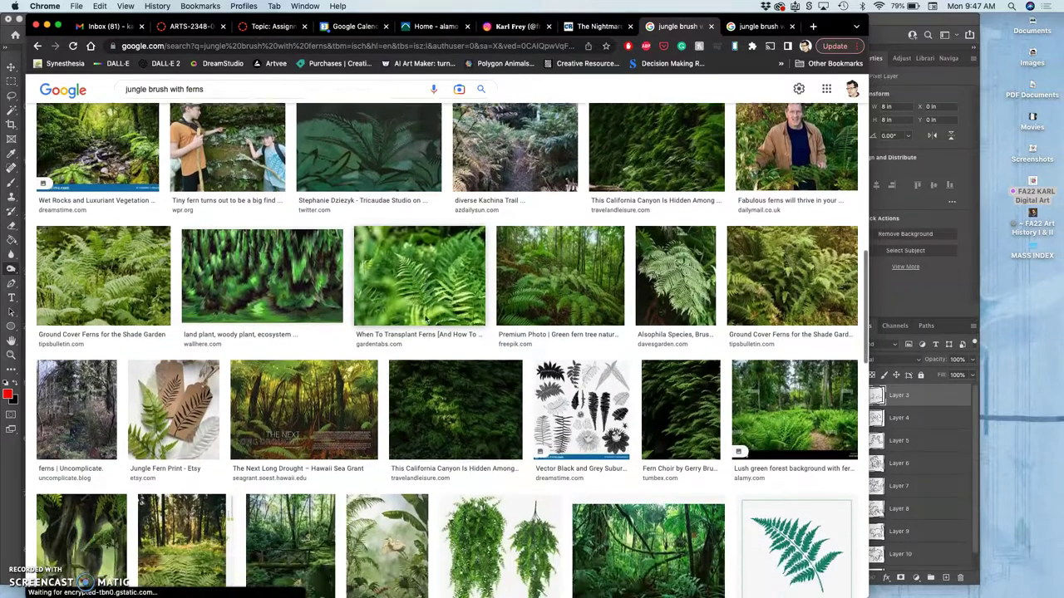
{"action": "scroll", "coordinate": [425, 319], "scroll_direction": "down", "scroll_amount": 4}
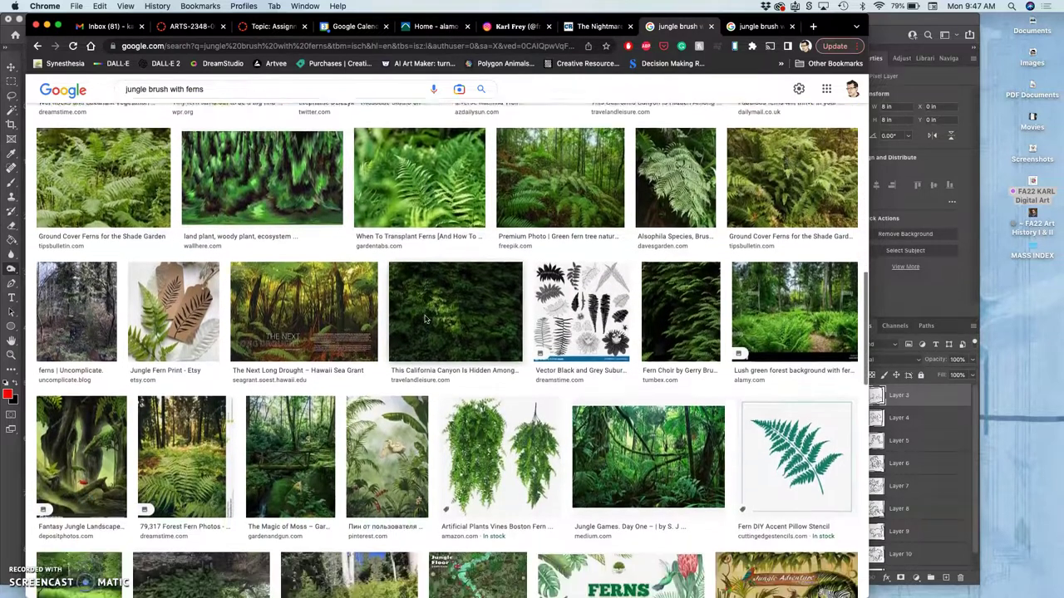
{"action": "scroll", "coordinate": [425, 319], "scroll_direction": "down", "scroll_amount": 3}
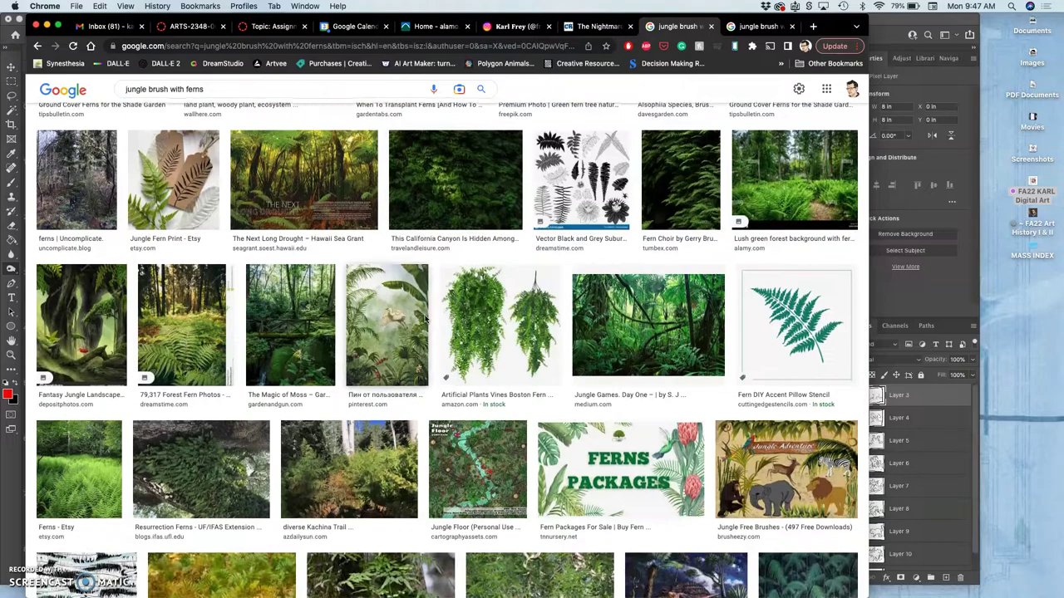
{"action": "scroll", "coordinate": [425, 318], "scroll_direction": "down", "scroll_amount": 4}
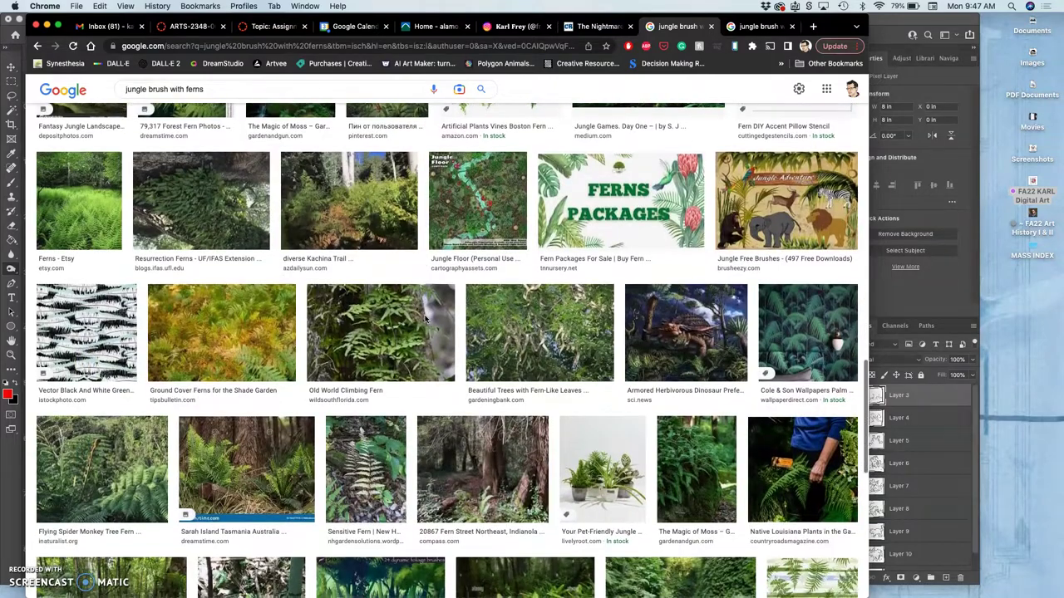
{"action": "scroll", "coordinate": [425, 318], "scroll_direction": "up", "scroll_amount": 14}
{"action": "scroll", "coordinate": [425, 318], "scroll_direction": "up", "scroll_amount": 5}
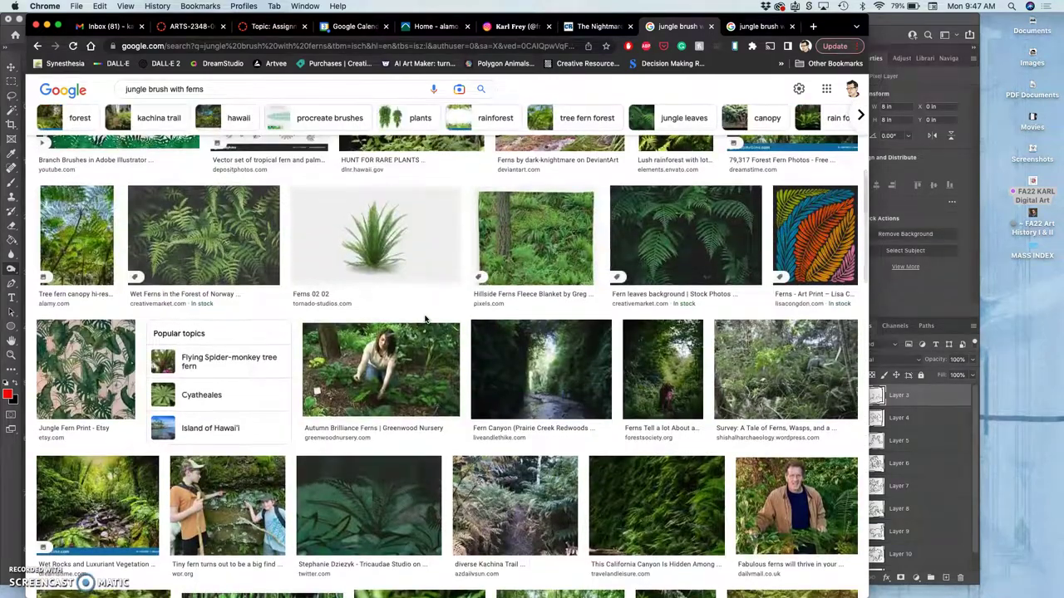
{"action": "scroll", "coordinate": [425, 319], "scroll_direction": "up", "scroll_amount": 9}
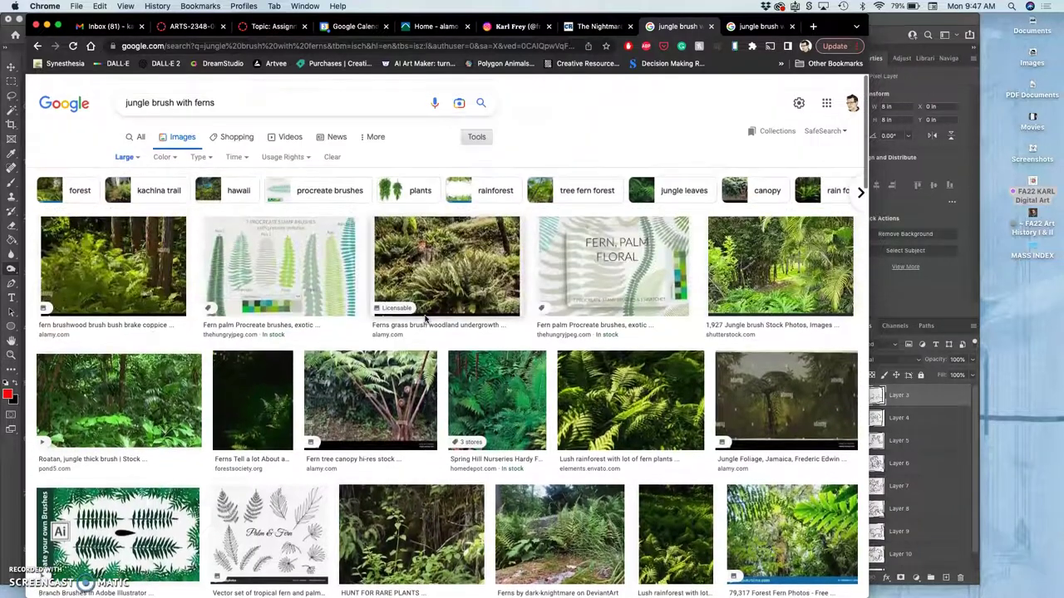
{"action": "left_click", "coordinate": [429, 316]}
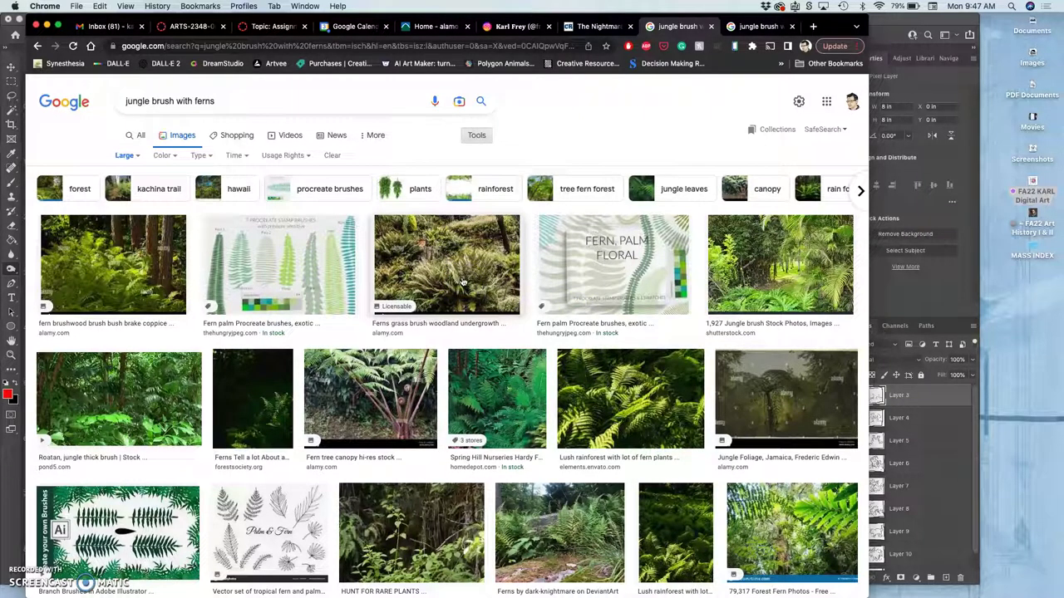
Open the Ferns grass brush and Kachina Trail results in new tabs.
{"action": "right_click", "coordinate": [463, 282]}
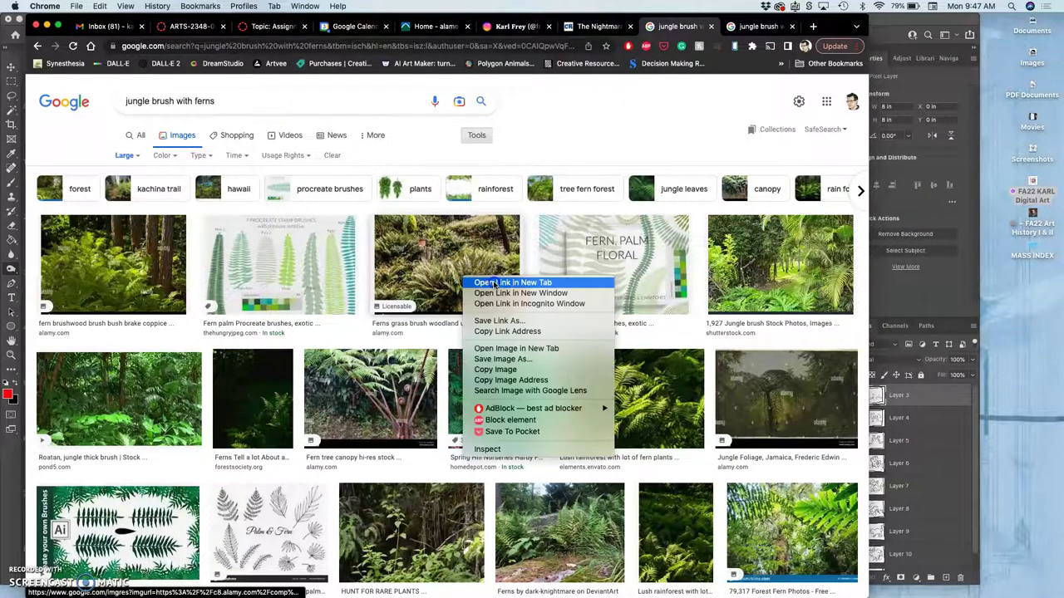
{"action": "left_click", "coordinate": [563, 378]}
{"action": "scroll", "coordinate": [580, 438], "scroll_direction": "down", "scroll_amount": 6}
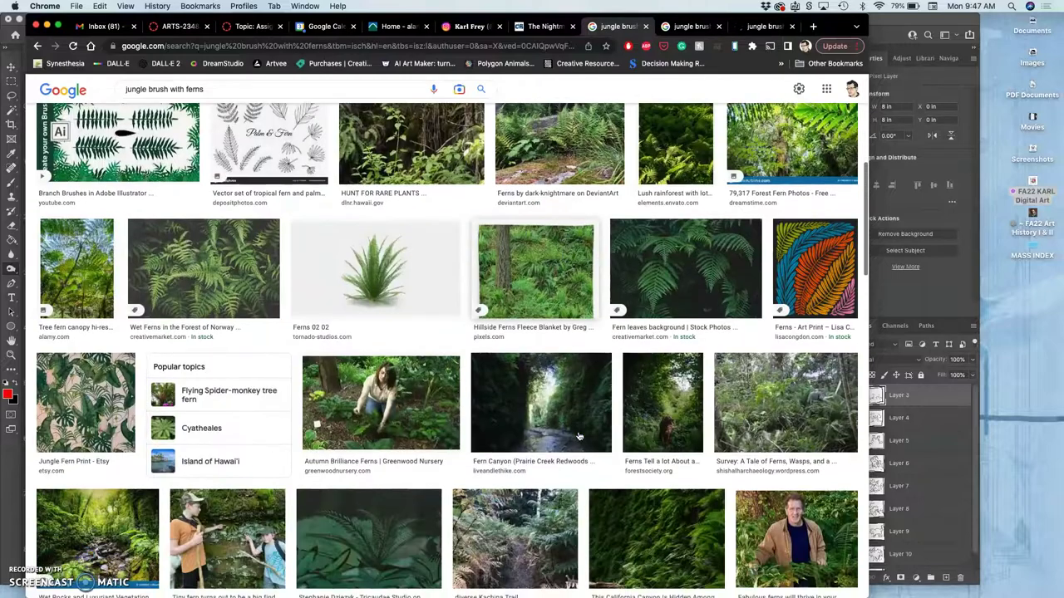
{"action": "scroll", "coordinate": [579, 438], "scroll_direction": "down", "scroll_amount": 5}
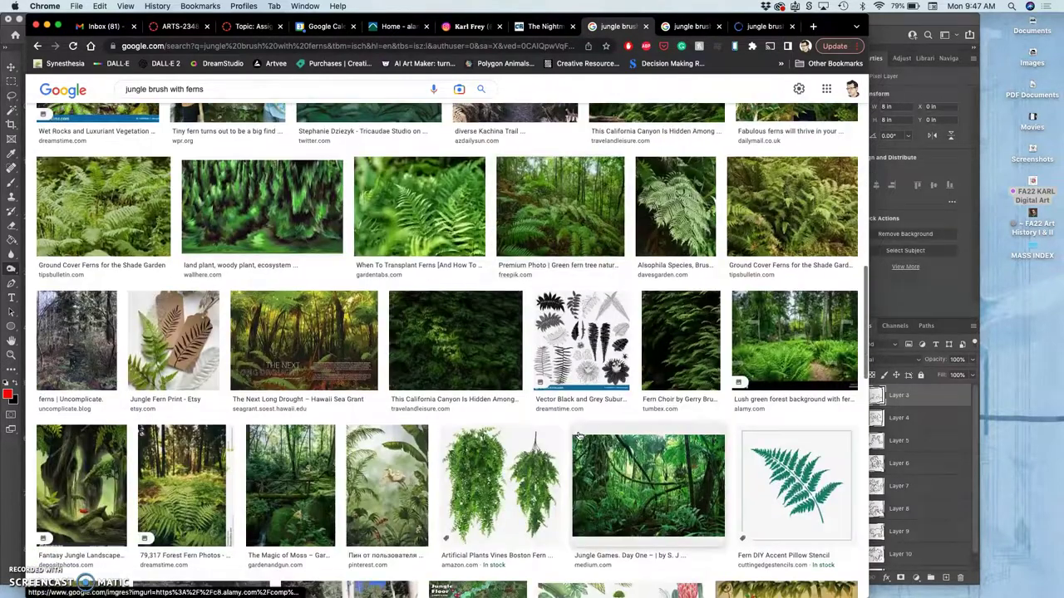
{"action": "scroll", "coordinate": [579, 438], "scroll_direction": "down", "scroll_amount": 3}
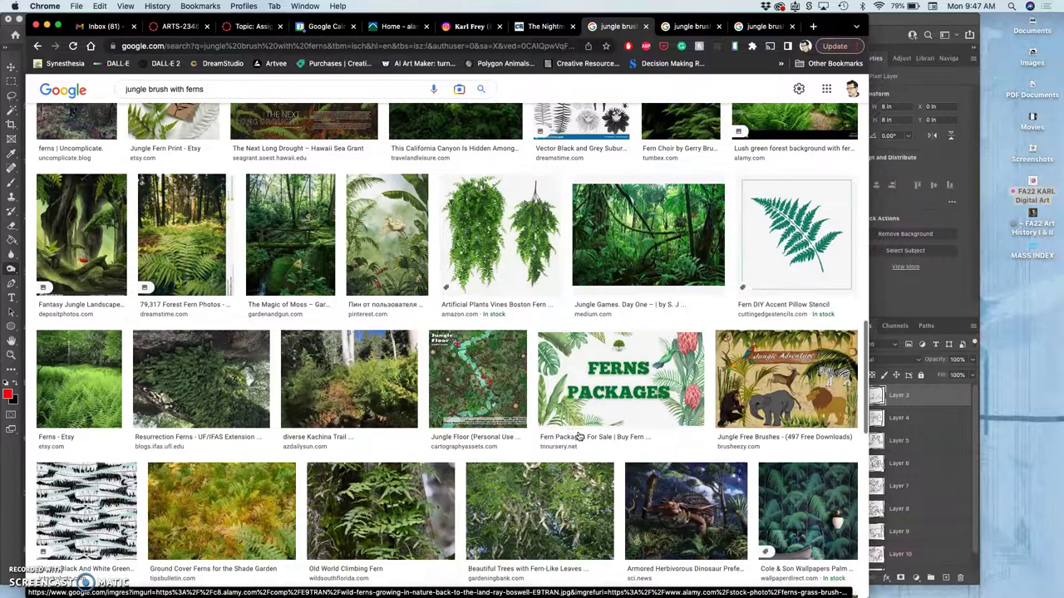
{"action": "right_click", "coordinate": [382, 389]}
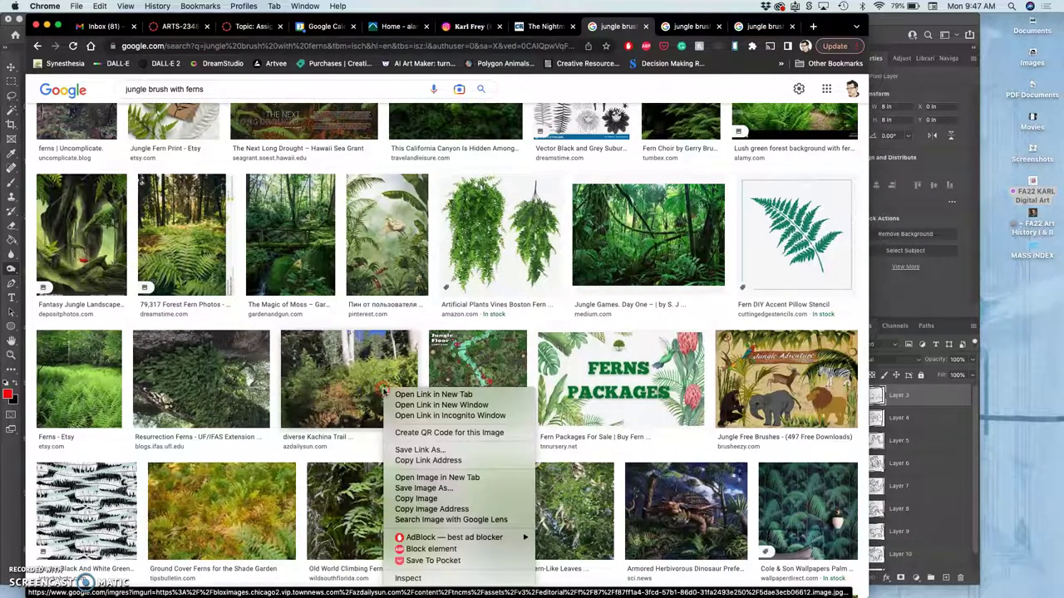
{"action": "left_click", "coordinate": [431, 478]}
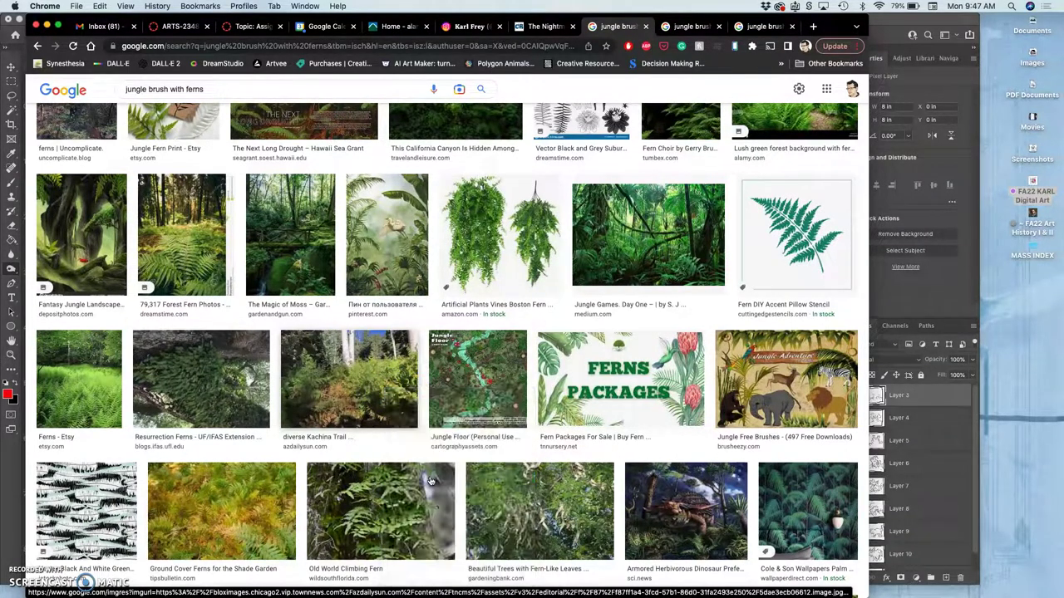
Open the armoured dinosaur fern image in a new tab and switch to it.
{"action": "scroll", "coordinate": [532, 453], "scroll_direction": "down", "scroll_amount": 2}
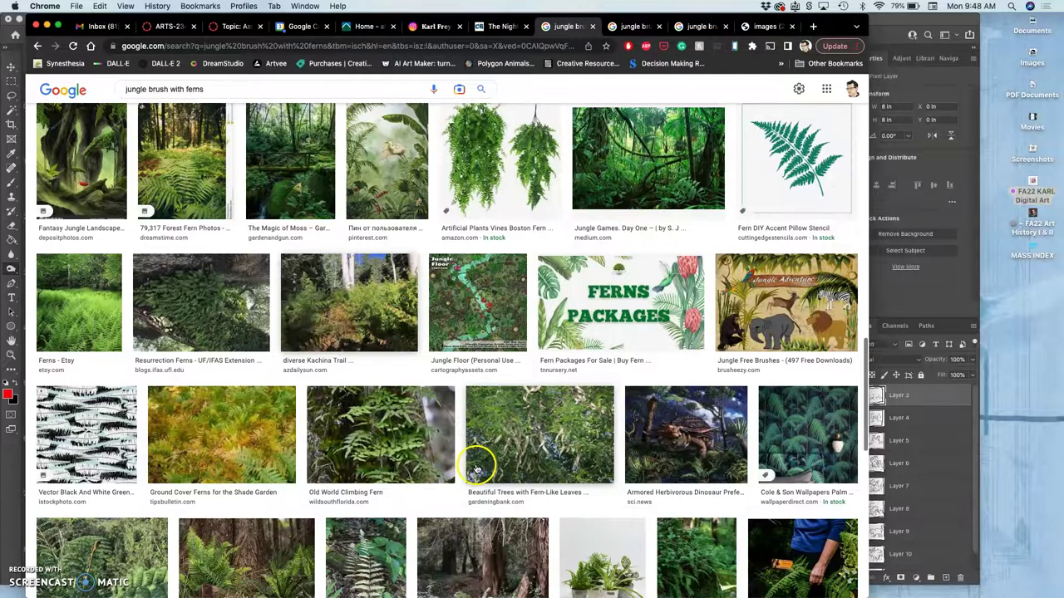
{"action": "right_click", "coordinate": [673, 449]}
{"action": "left_click", "coordinate": [713, 405]}
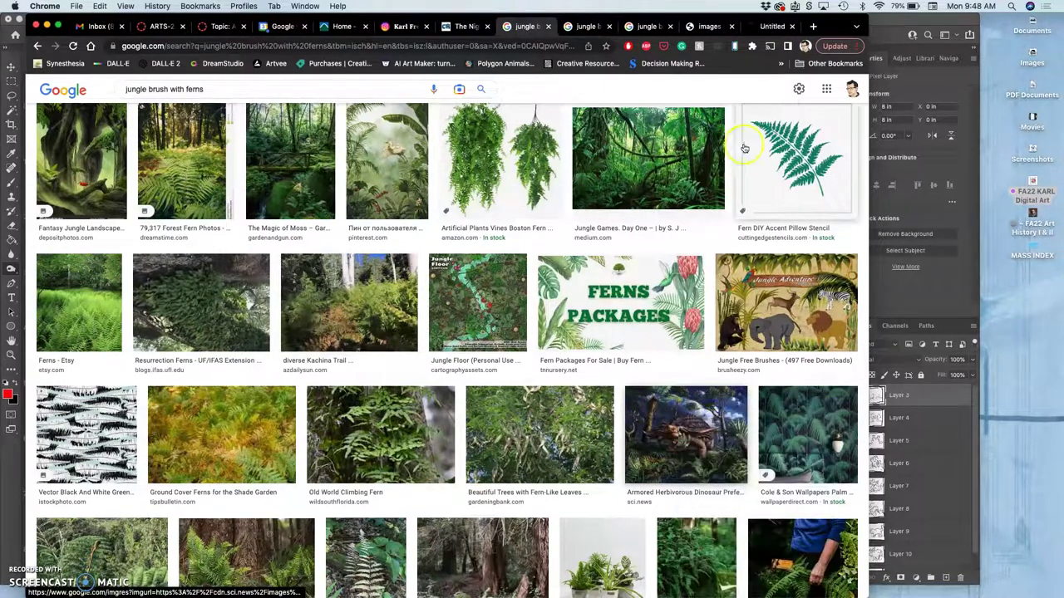
{"action": "left_click", "coordinate": [770, 28]}
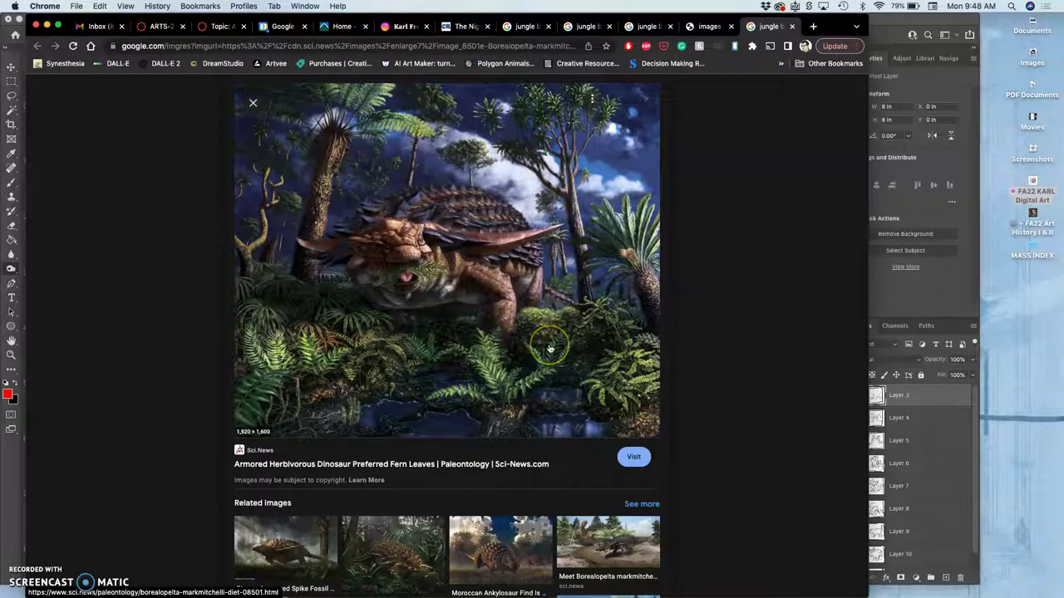
Look over the dinosaur image, then view the Alamy and Sierra Club fern tabs.
{"action": "scroll", "coordinate": [548, 349], "scroll_direction": "down", "scroll_amount": 2}
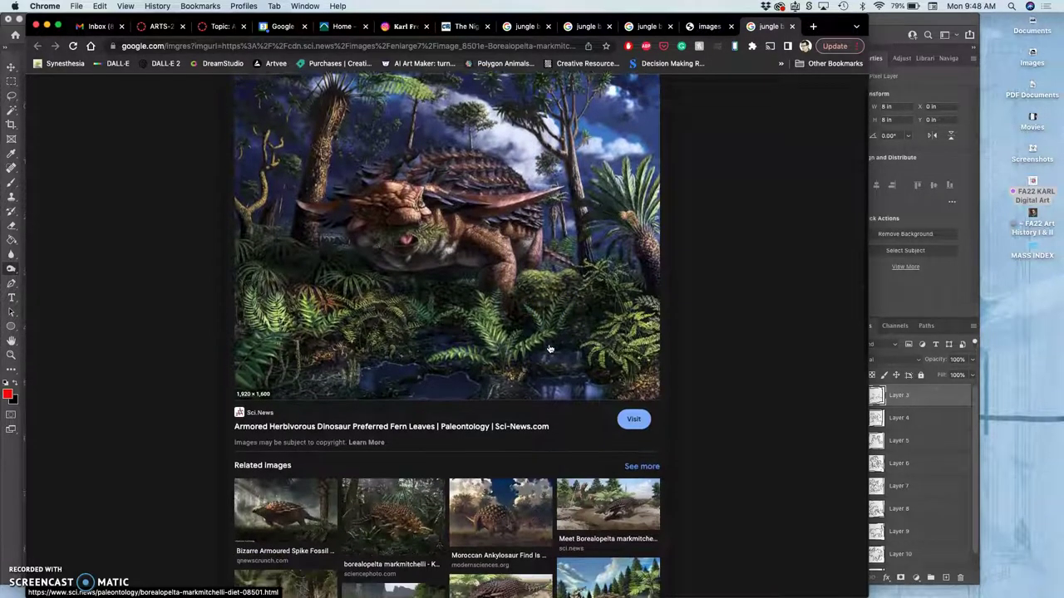
{"action": "scroll", "coordinate": [548, 349], "scroll_direction": "down", "scroll_amount": 6}
{"action": "scroll", "coordinate": [549, 349], "scroll_direction": "up", "scroll_amount": 5}
{"action": "scroll", "coordinate": [548, 349], "scroll_direction": "up", "scroll_amount": 4}
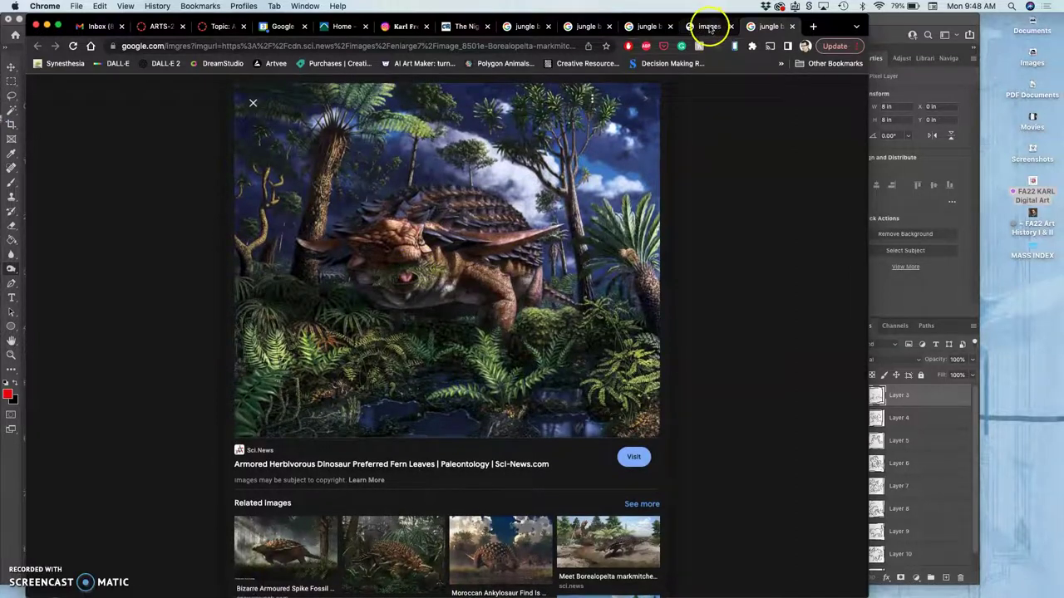
{"action": "left_click", "coordinate": [709, 27]}
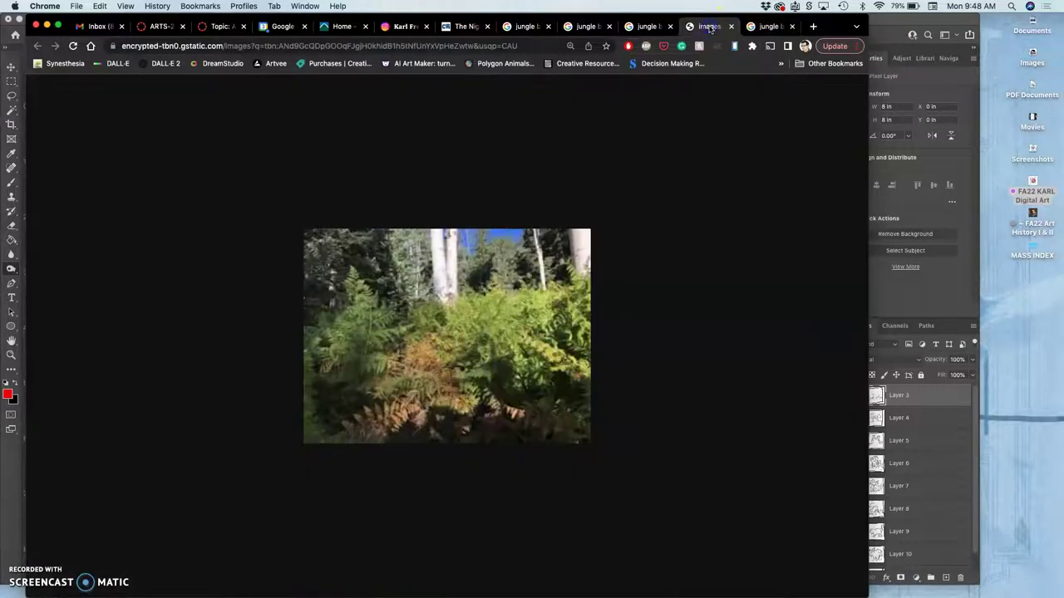
{"action": "left_click", "coordinate": [648, 27]}
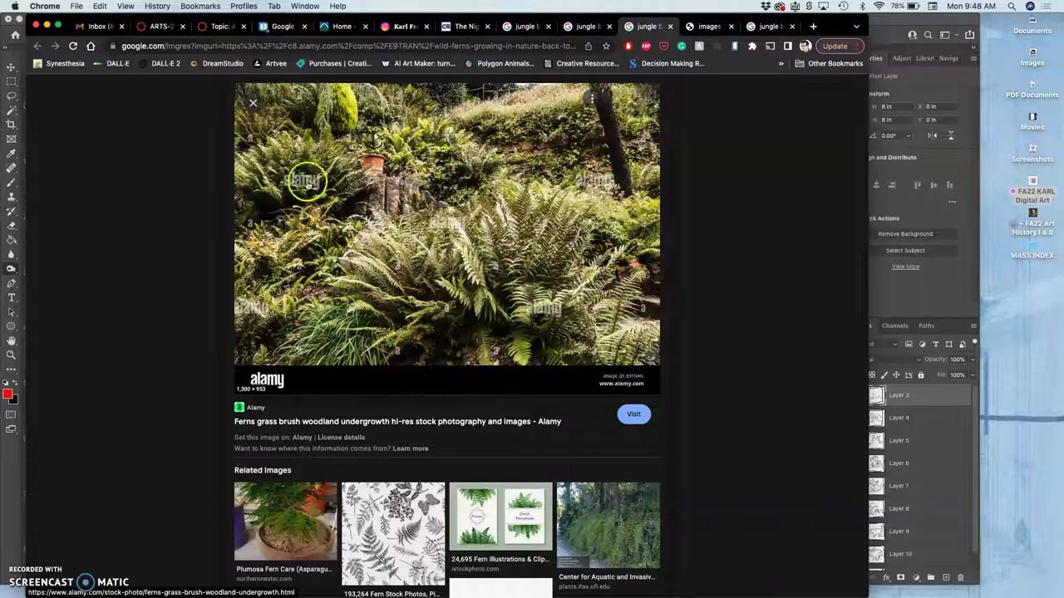
{"action": "left_click", "coordinate": [587, 28]}
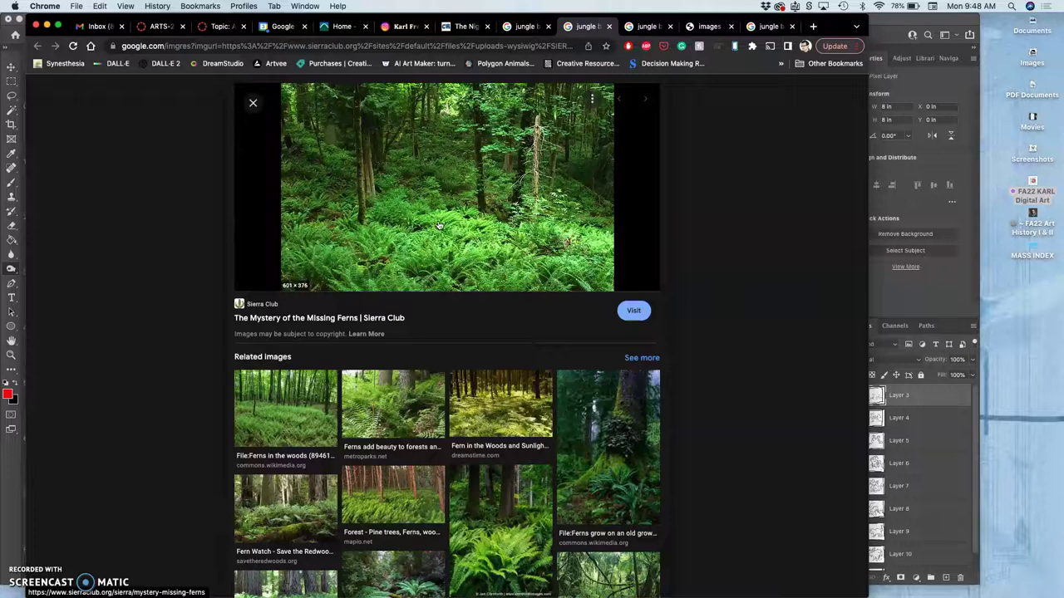
Go back to the jungle brush with ferns results, scroll them, and select the address bar.
{"action": "left_click", "coordinate": [534, 26]}
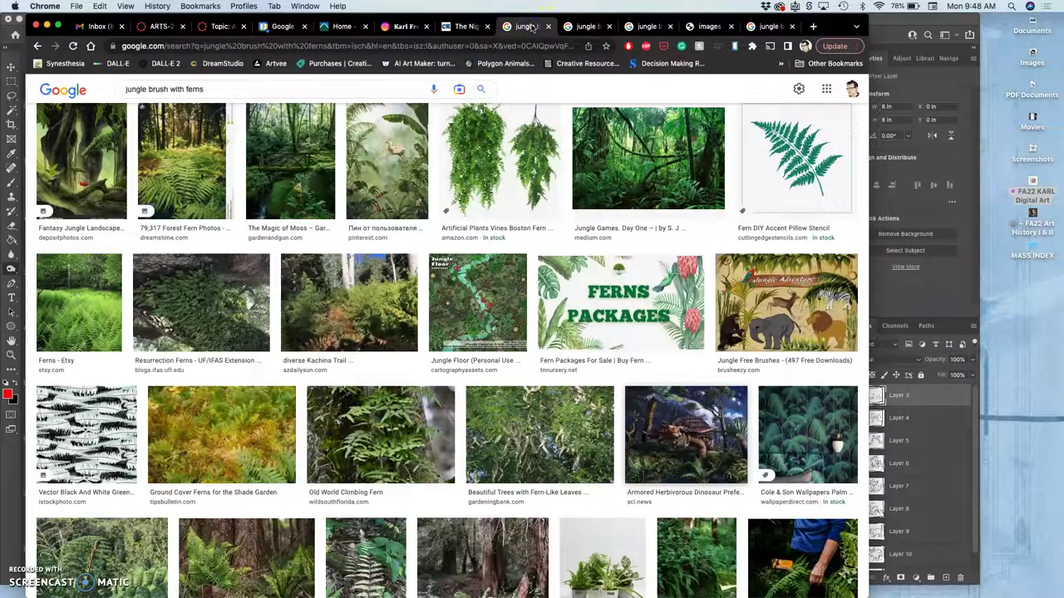
{"action": "scroll", "coordinate": [600, 178], "scroll_direction": "down", "scroll_amount": 10}
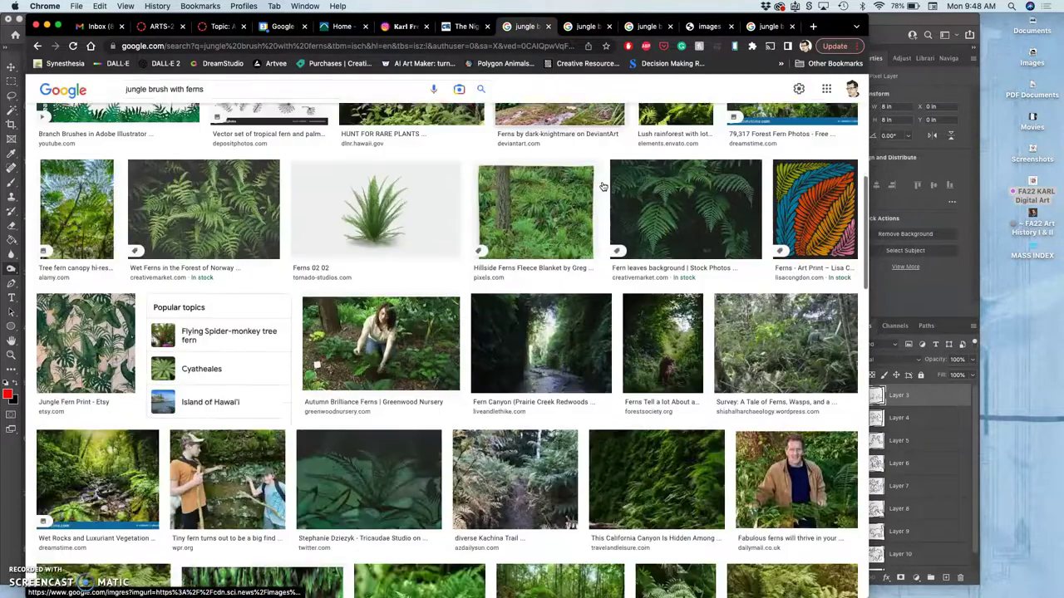
{"action": "scroll", "coordinate": [603, 186], "scroll_direction": "down", "scroll_amount": 10}
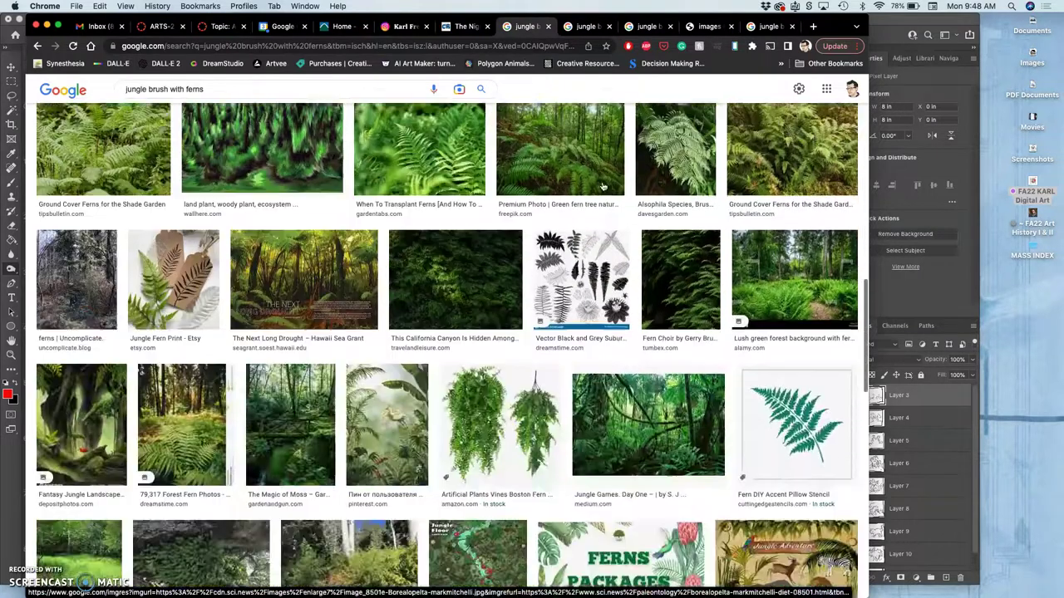
{"action": "scroll", "coordinate": [602, 187], "scroll_direction": "down", "scroll_amount": 3}
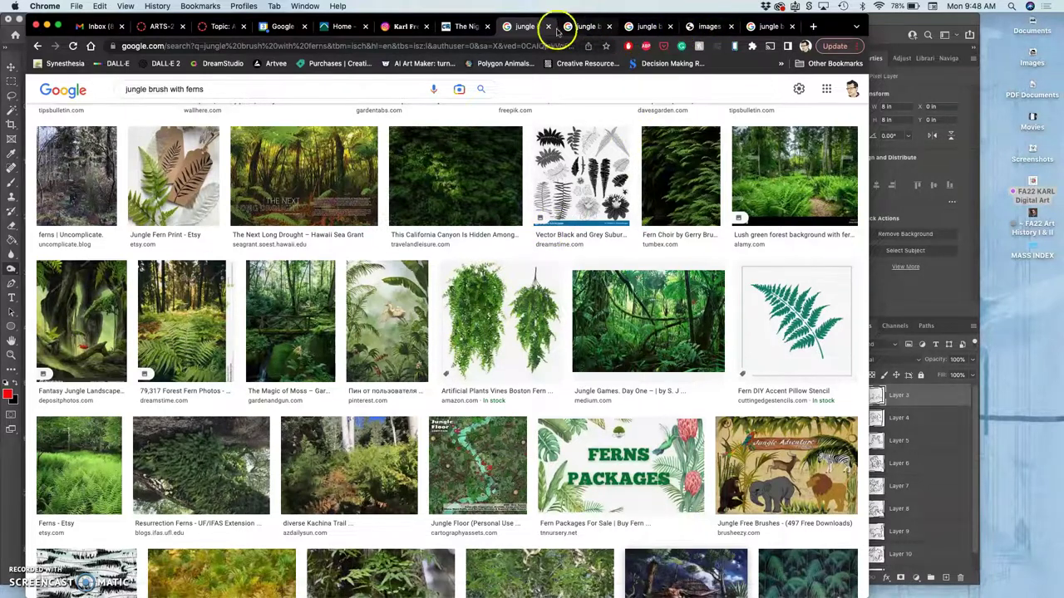
{"action": "left_click", "coordinate": [486, 47]}
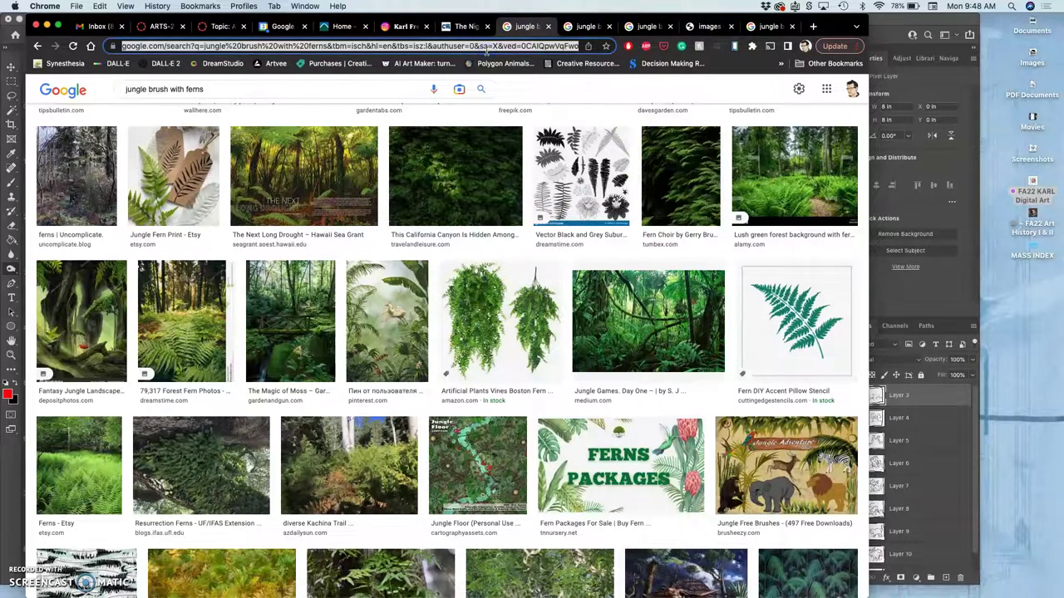
Go to Pixabay and search for jungle with fern images.
{"action": "type", "text": "pix"}
{"action": "key", "text": "Return"}
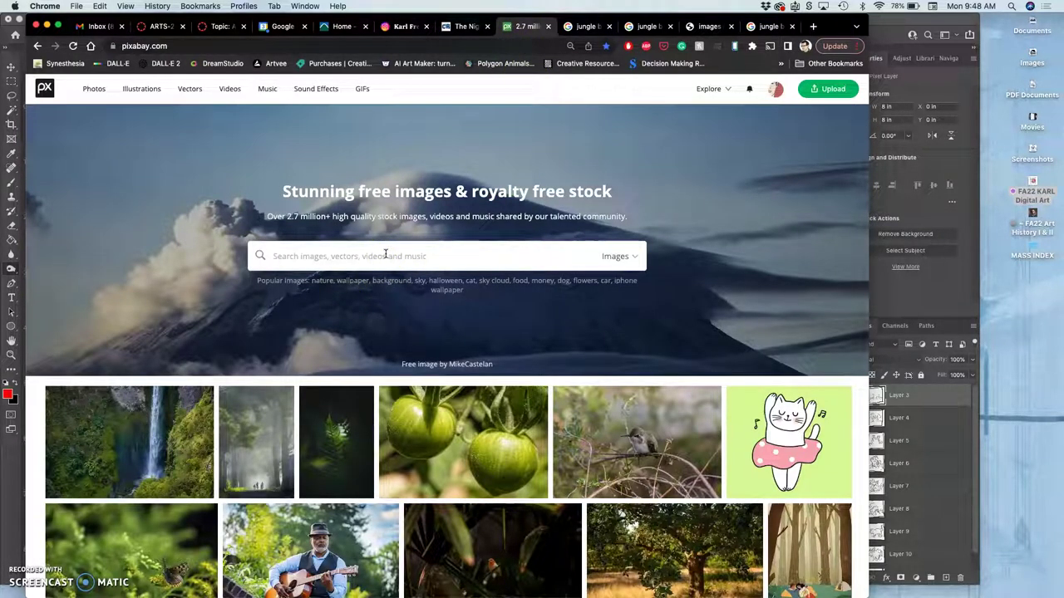
{"action": "left_click", "coordinate": [385, 254]}
{"action": "type", "text": "jungle"}
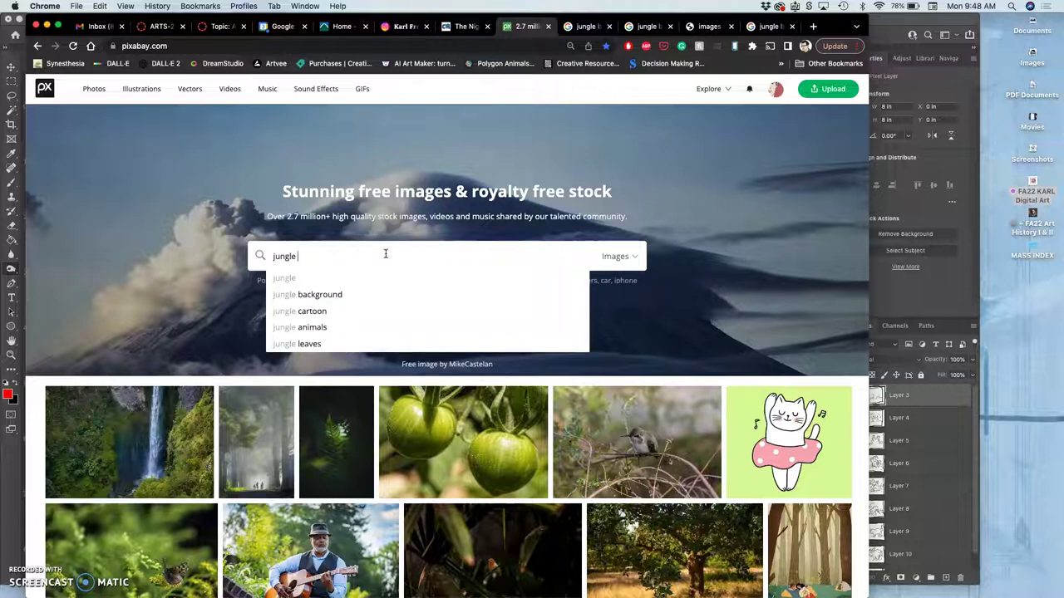
{"action": "type", "text": " with fern"}
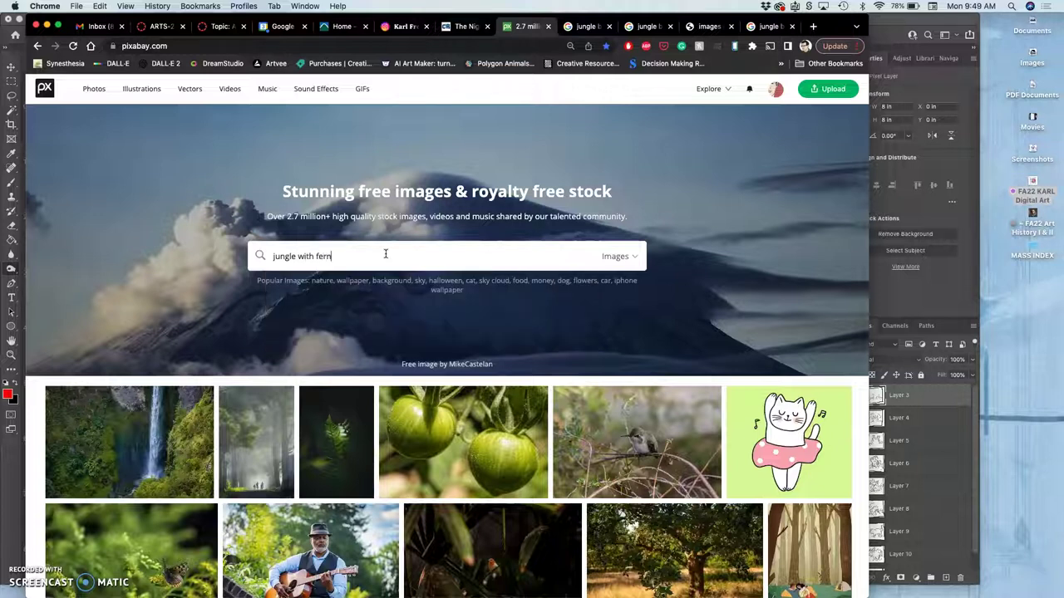
{"action": "key", "text": "Return"}
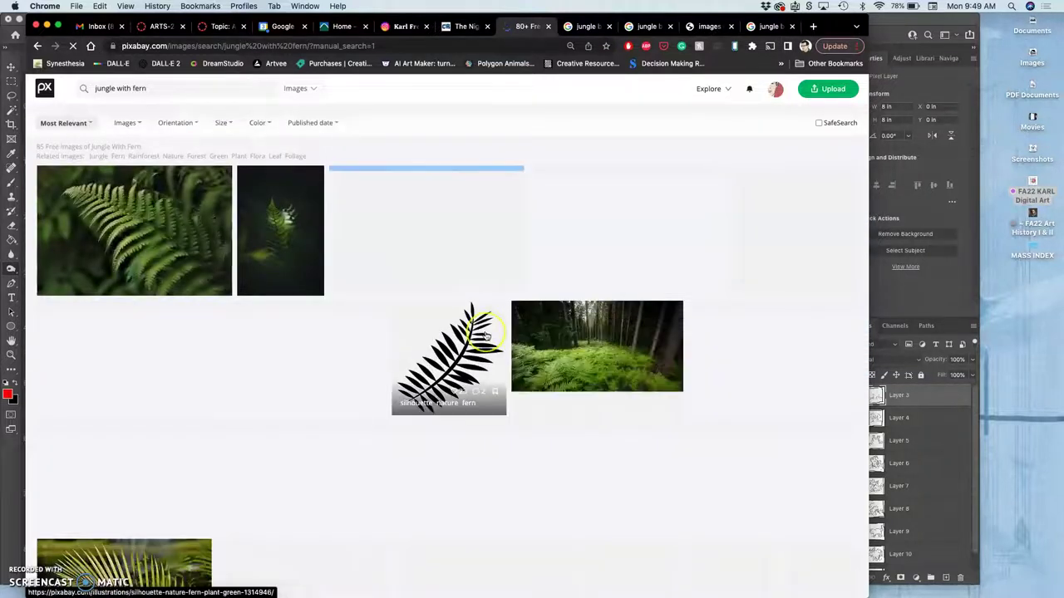
Open the rainforest Trees image in a new tab and switch to its page.
{"action": "scroll", "coordinate": [486, 335], "scroll_direction": "down", "scroll_amount": 4}
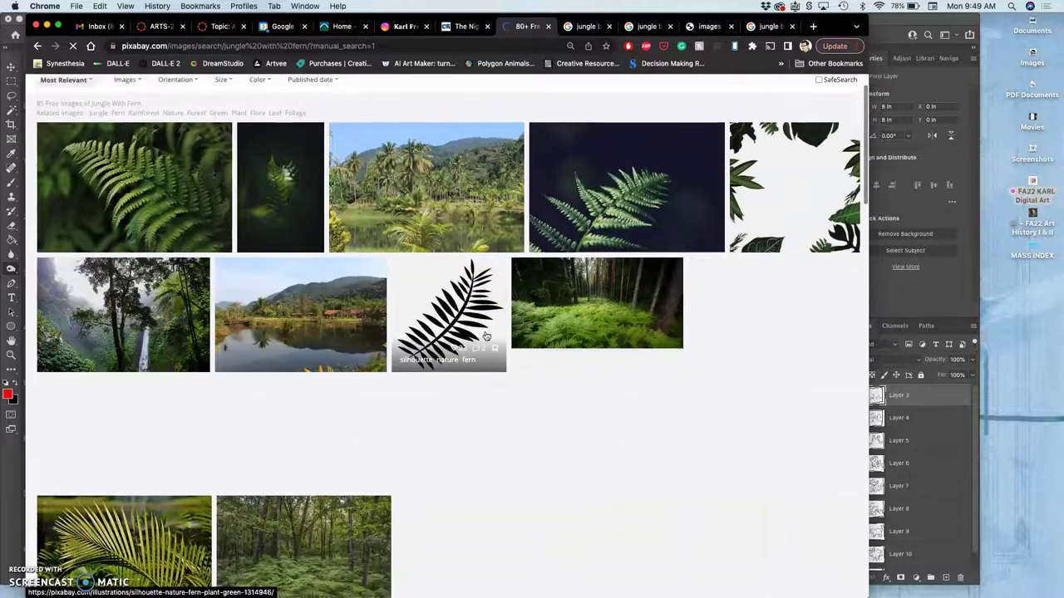
{"action": "scroll", "coordinate": [486, 336], "scroll_direction": "down", "scroll_amount": 2}
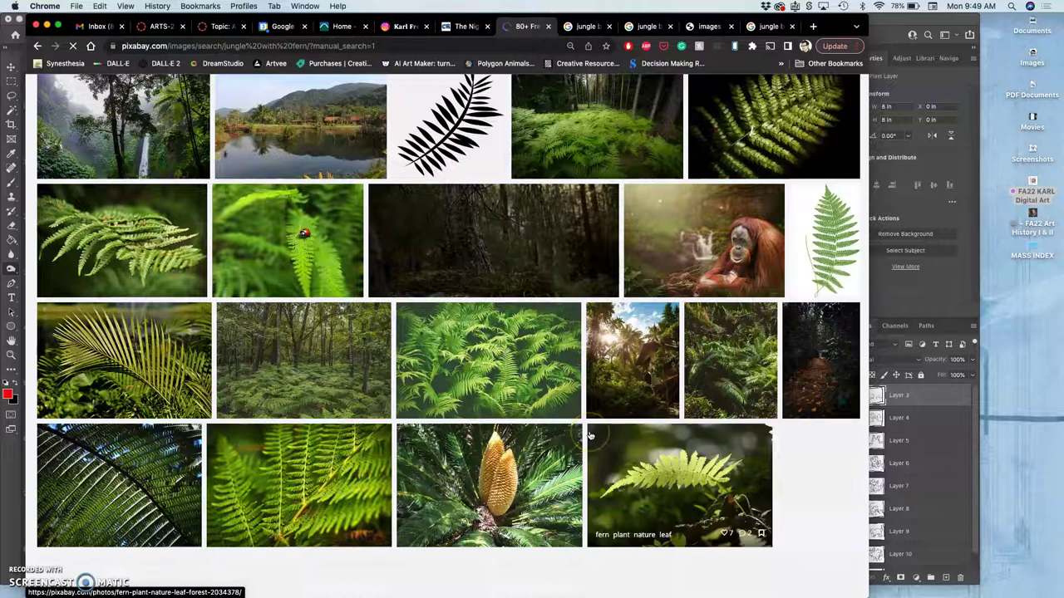
{"action": "right_click", "coordinate": [521, 264]}
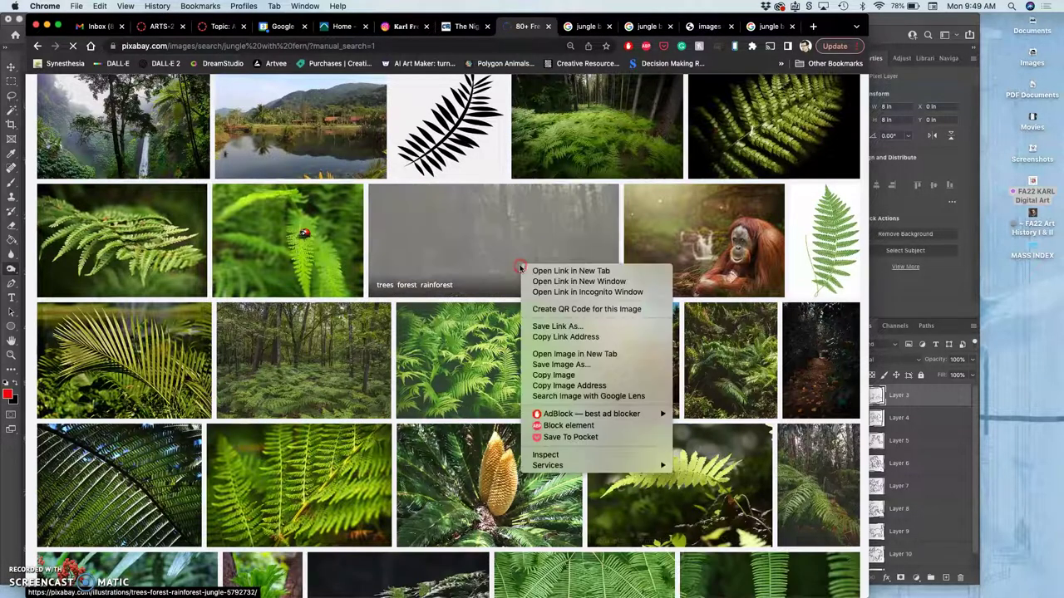
{"action": "left_click", "coordinate": [538, 271]}
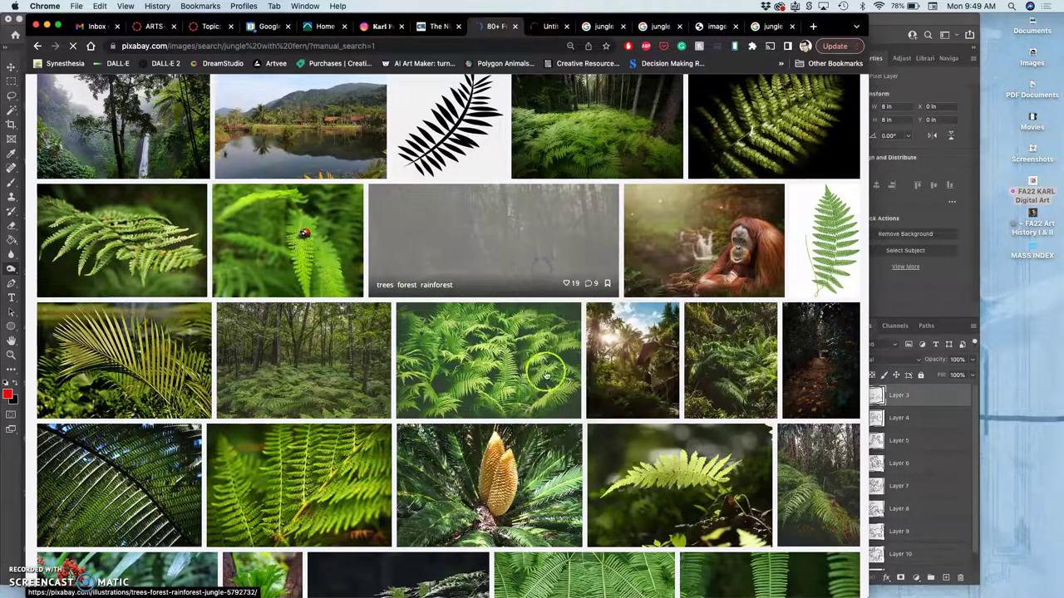
{"action": "scroll", "coordinate": [546, 403], "scroll_direction": "down", "scroll_amount": 5}
{"action": "scroll", "coordinate": [545, 403], "scroll_direction": "down", "scroll_amount": 9}
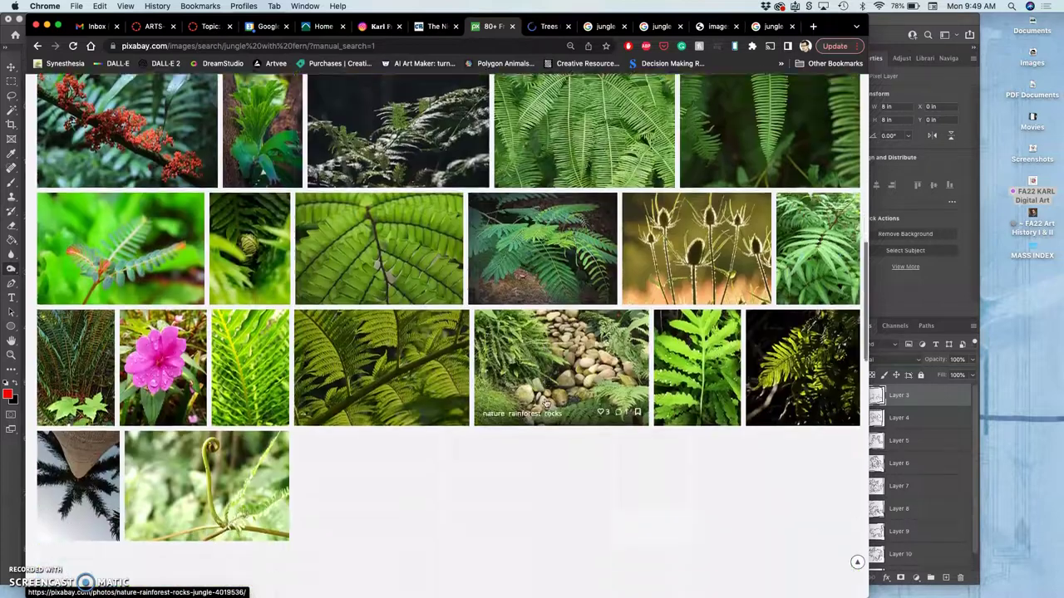
{"action": "scroll", "coordinate": [546, 403], "scroll_direction": "down", "scroll_amount": 7}
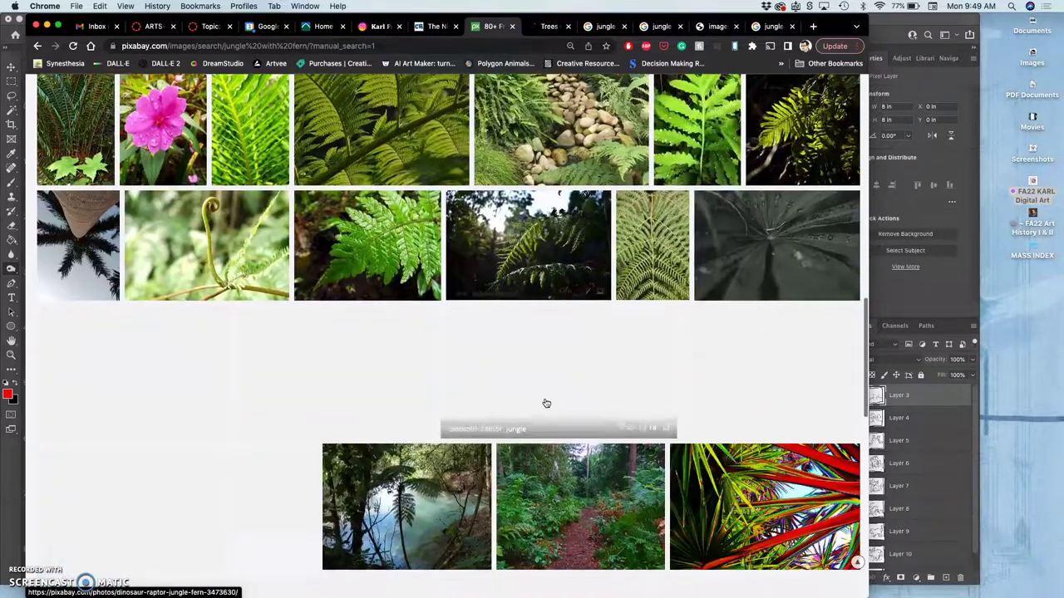
{"action": "scroll", "coordinate": [546, 403], "scroll_direction": "down", "scroll_amount": 9}
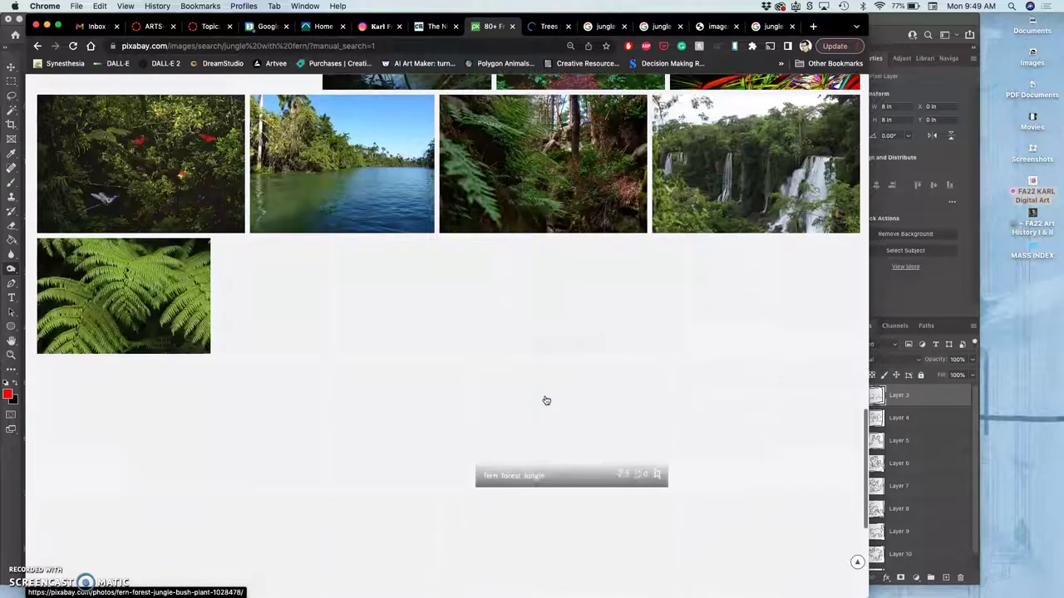
{"action": "left_click", "coordinate": [552, 28]}
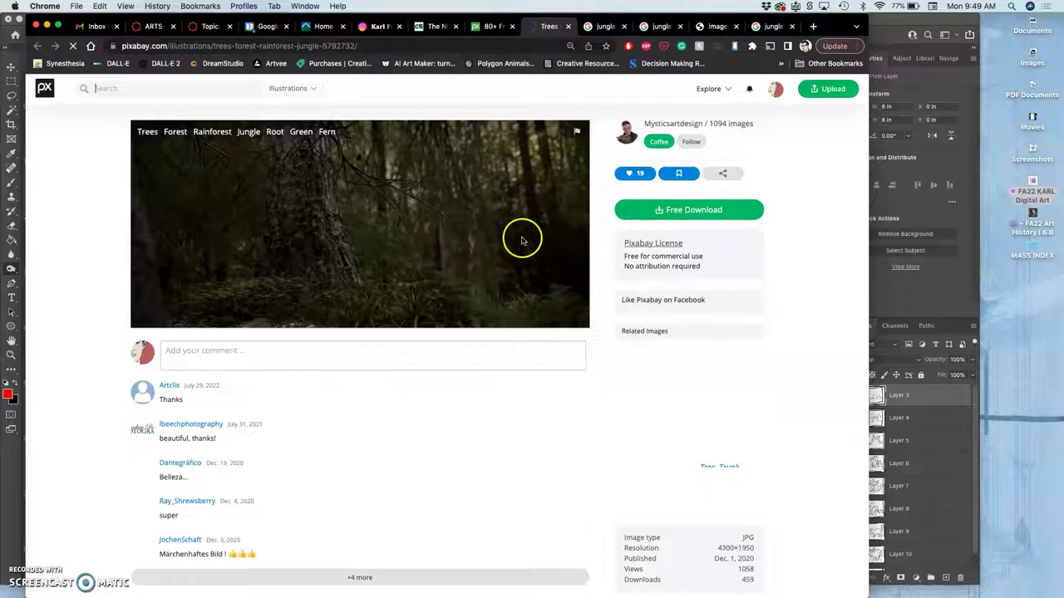
Download the Trees forest image at 1920×870 and bring Photoshop back to the front.
{"action": "left_click", "coordinate": [670, 212]}
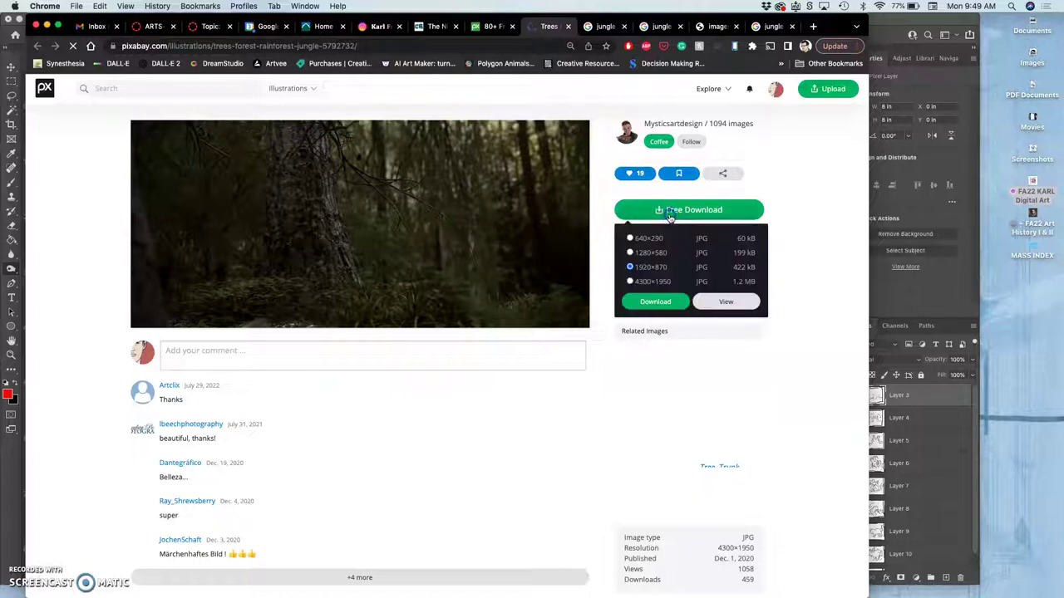
{"action": "left_click", "coordinate": [630, 281]}
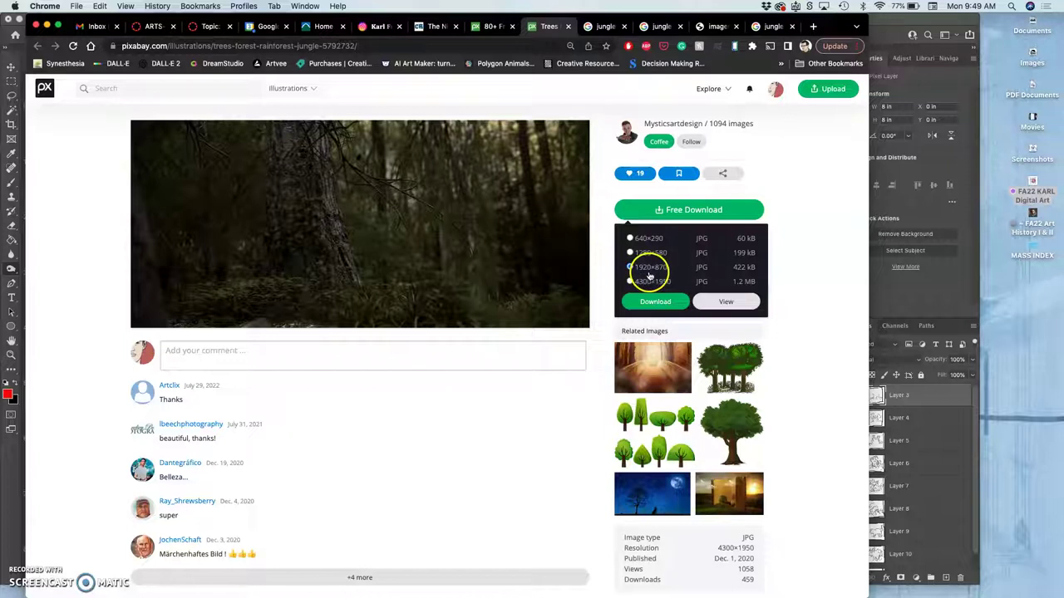
{"action": "left_click", "coordinate": [650, 267]}
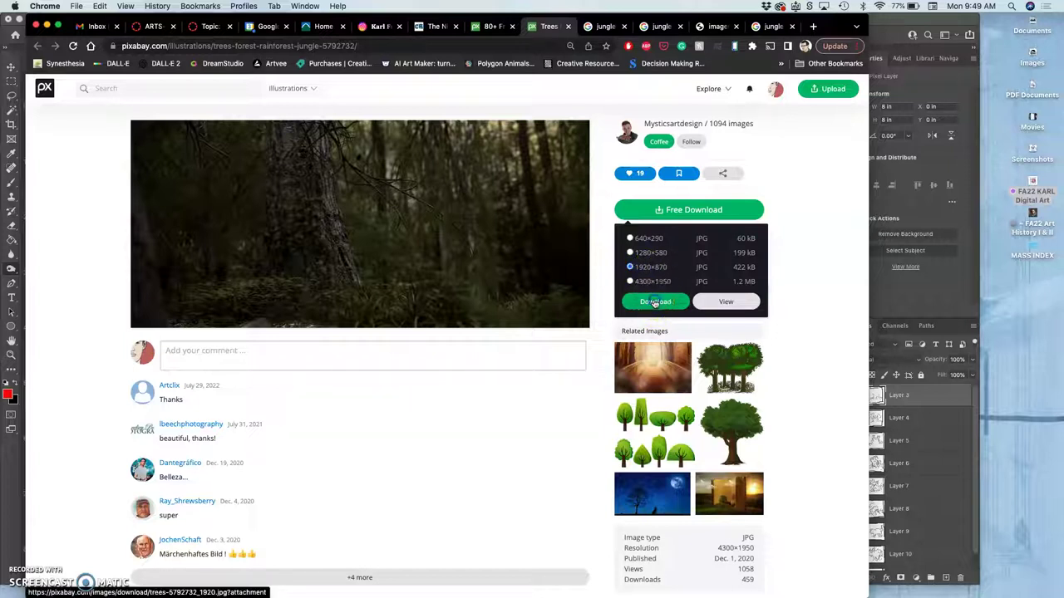
{"action": "left_click", "coordinate": [655, 302]}
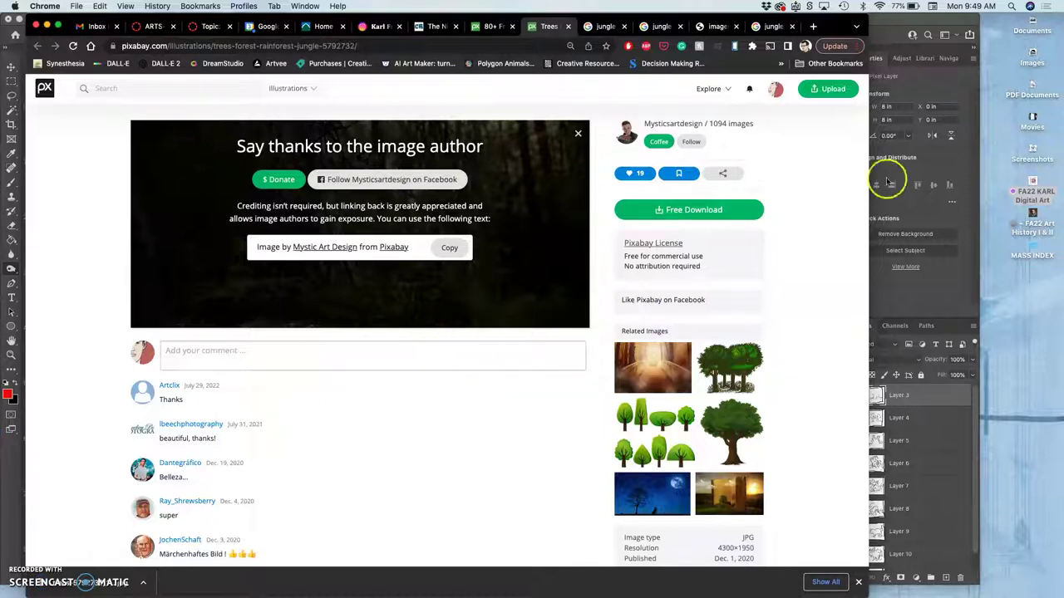
{"action": "left_click", "coordinate": [916, 15]}
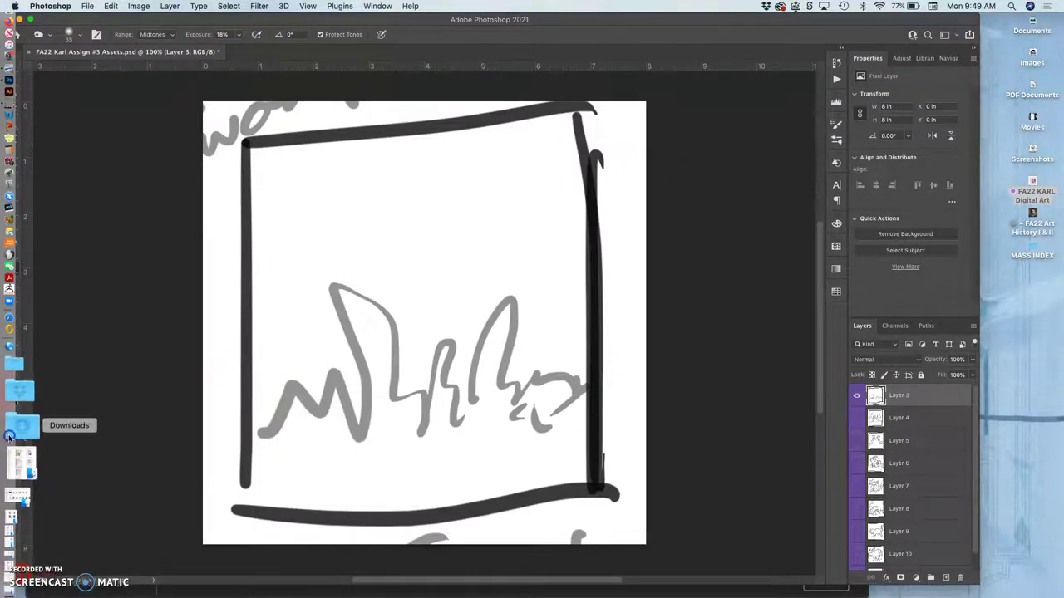
Place trees-5792732_1920 from Downloads, scaled up and shifted left to fill the canvas.
{"action": "left_click", "coordinate": [10, 436]}
{"action": "left_click_drag", "start_coordinate": [122, 208], "coordinate": [325, 283]}
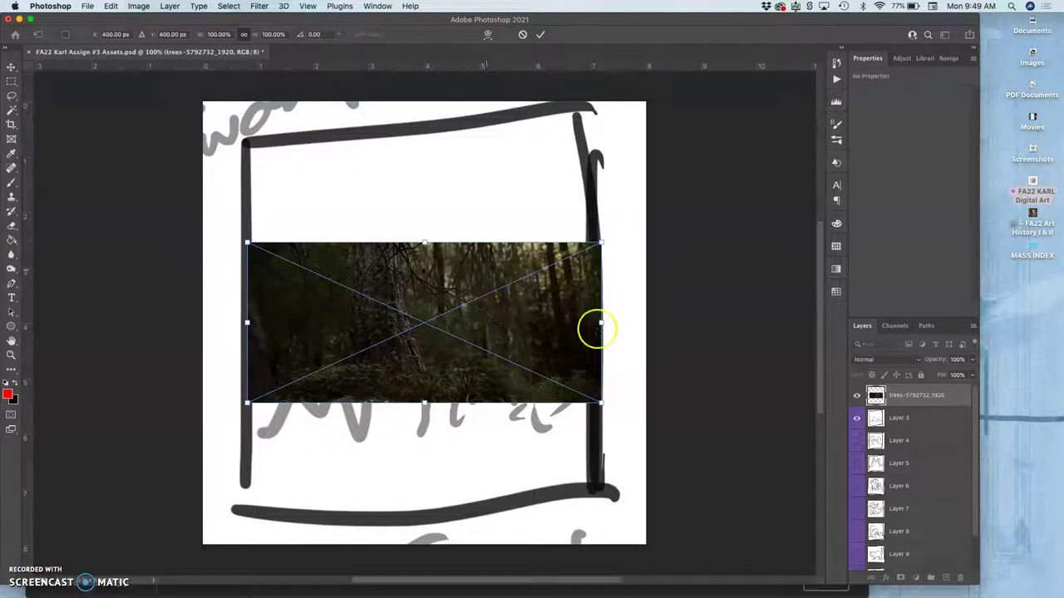
{"action": "key", "text": "super+minus"}
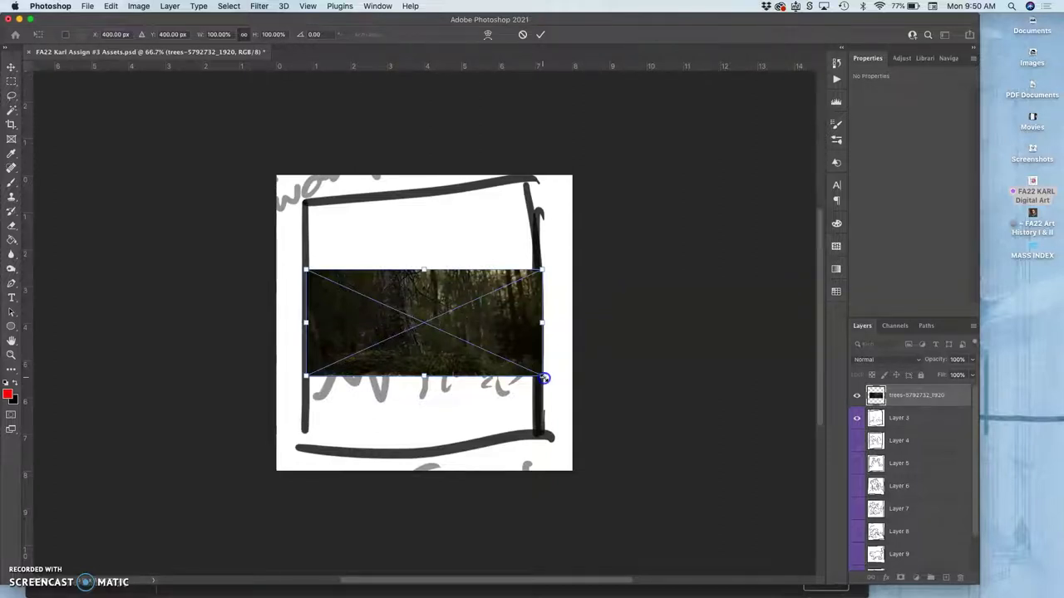
{"action": "left_click_drag", "start_coordinate": [549, 380], "coordinate": [753, 562]}
{"action": "left_click_drag", "start_coordinate": [482, 391], "coordinate": [336, 395]}
{"action": "key", "text": "Return"}
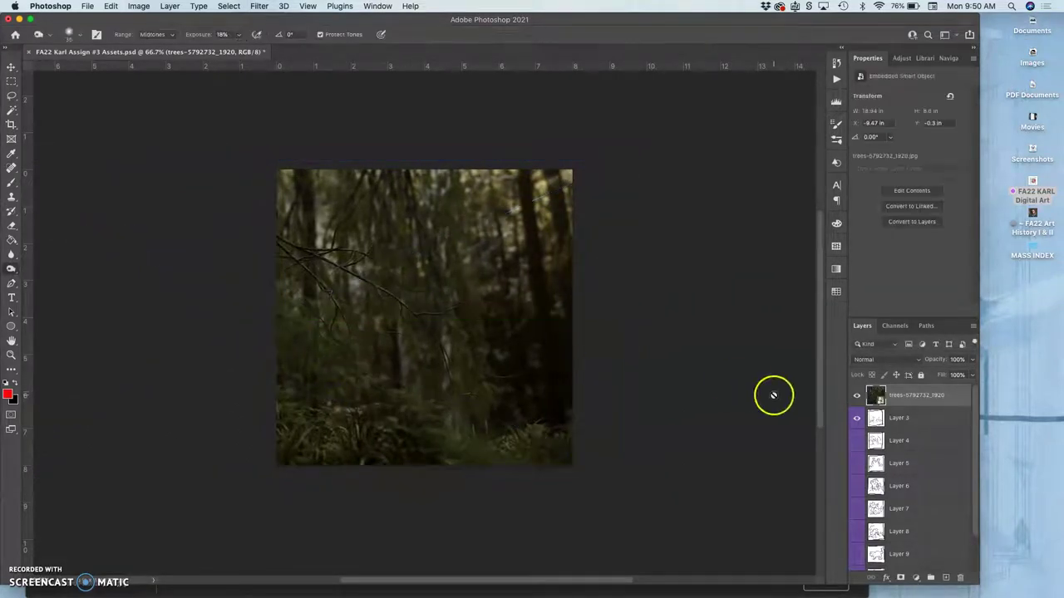
Rasterize the trees layer and apply Hue/Saturation of Hue +11, Saturation +28, Lightness +7.
{"action": "right_click", "coordinate": [905, 399]}
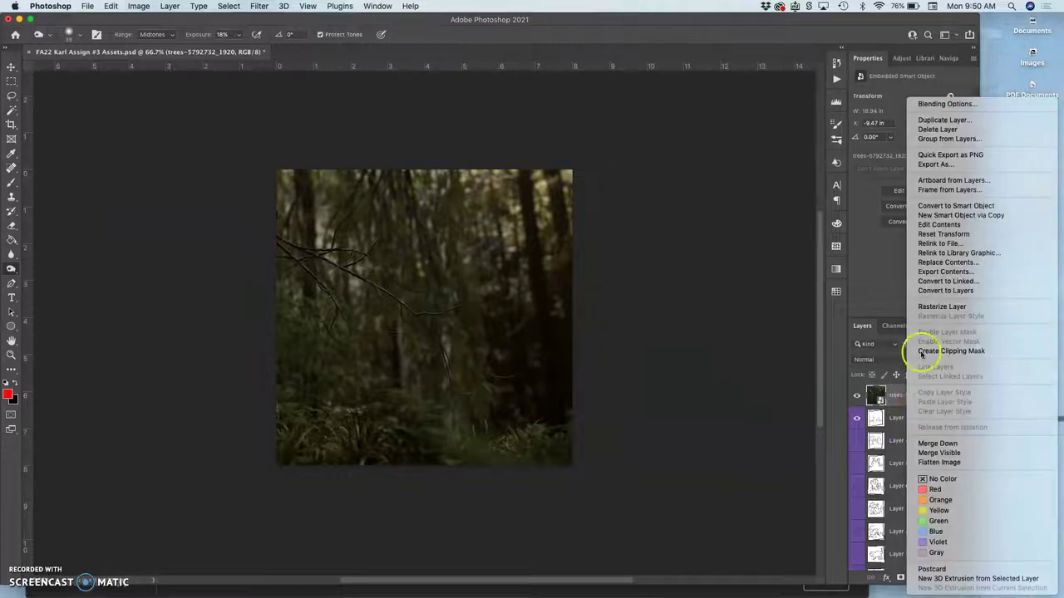
{"action": "left_click", "coordinate": [941, 307]}
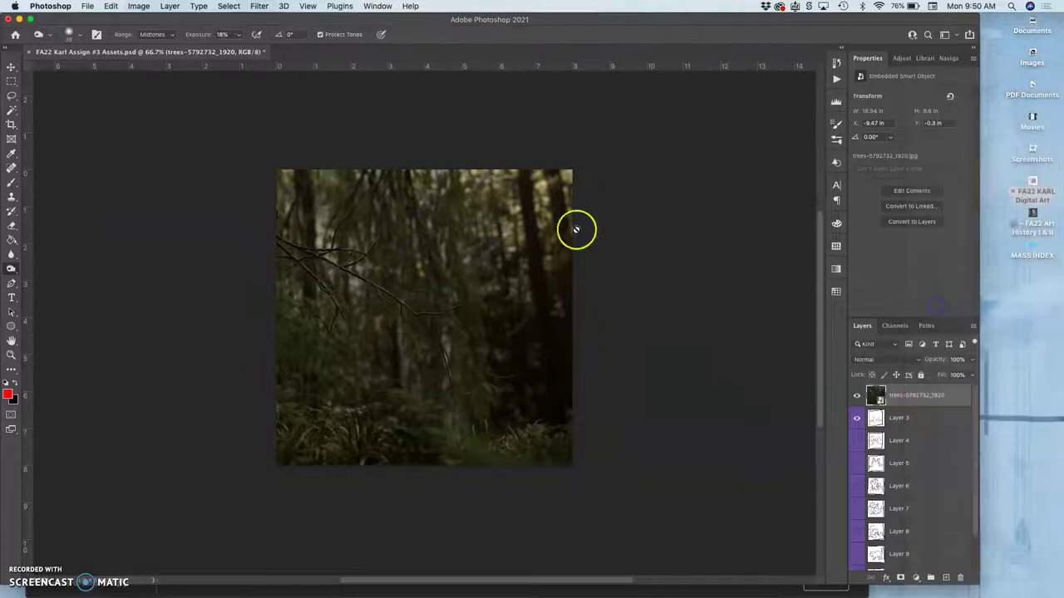
{"action": "left_click", "coordinate": [142, 8]}
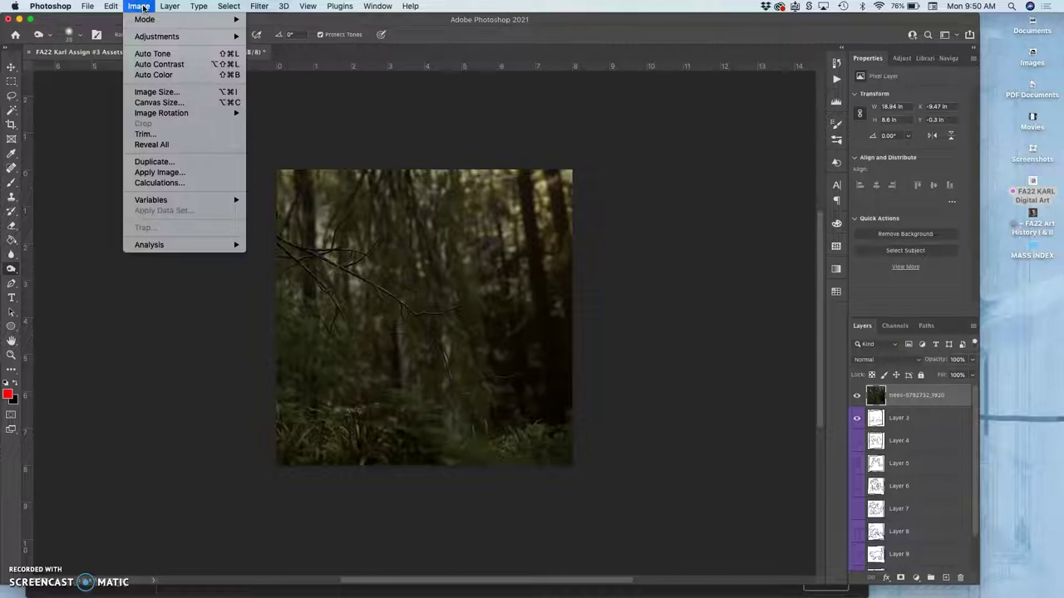
{"action": "left_click", "coordinate": [110, 7]}
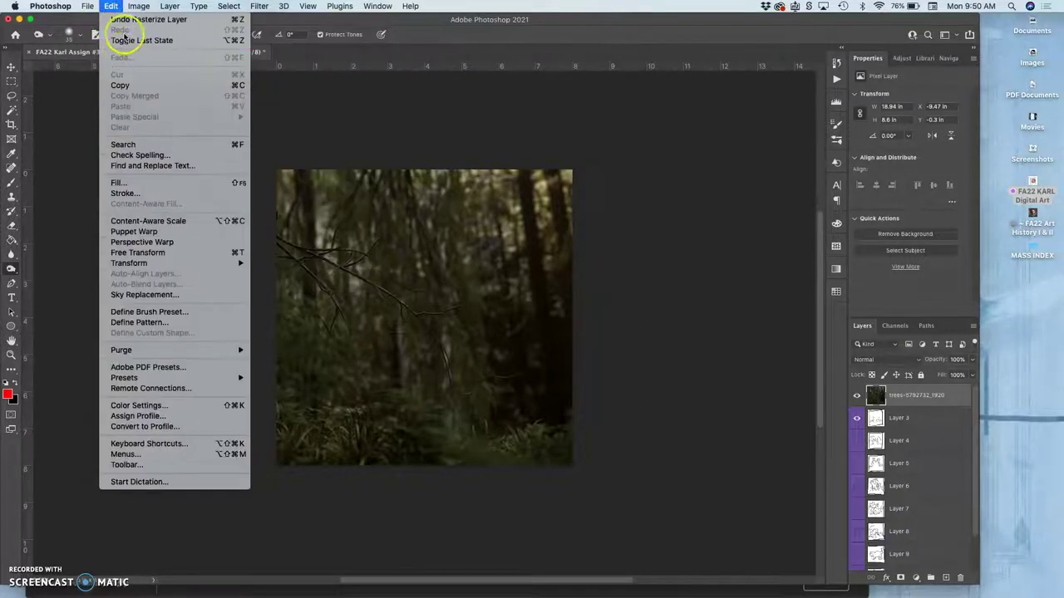
{"action": "mouse_move", "coordinate": [138, 7]}
{"action": "mouse_move", "coordinate": [158, 35]}
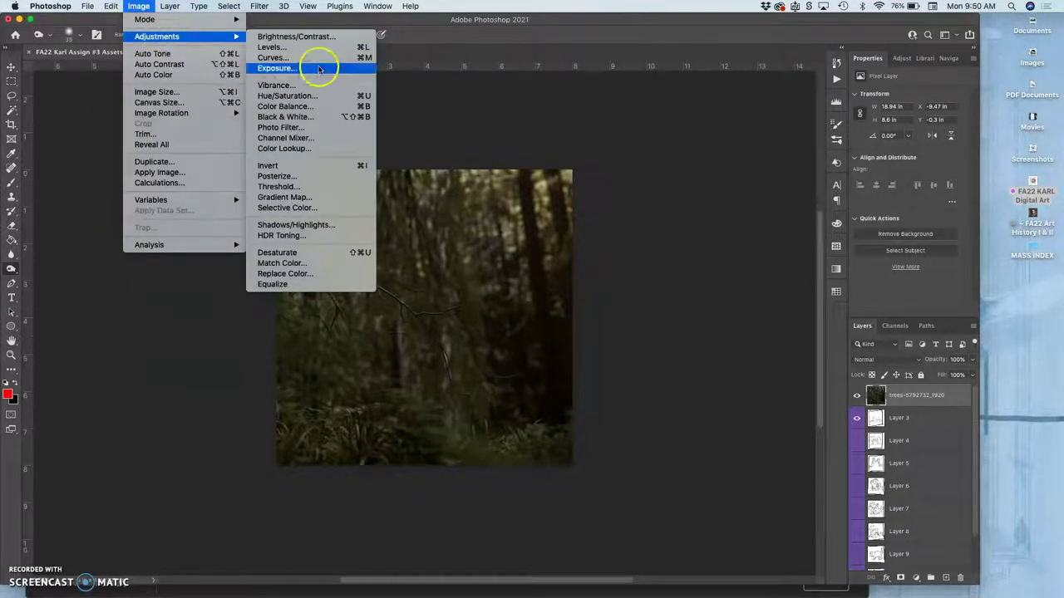
{"action": "left_click", "coordinate": [311, 96]}
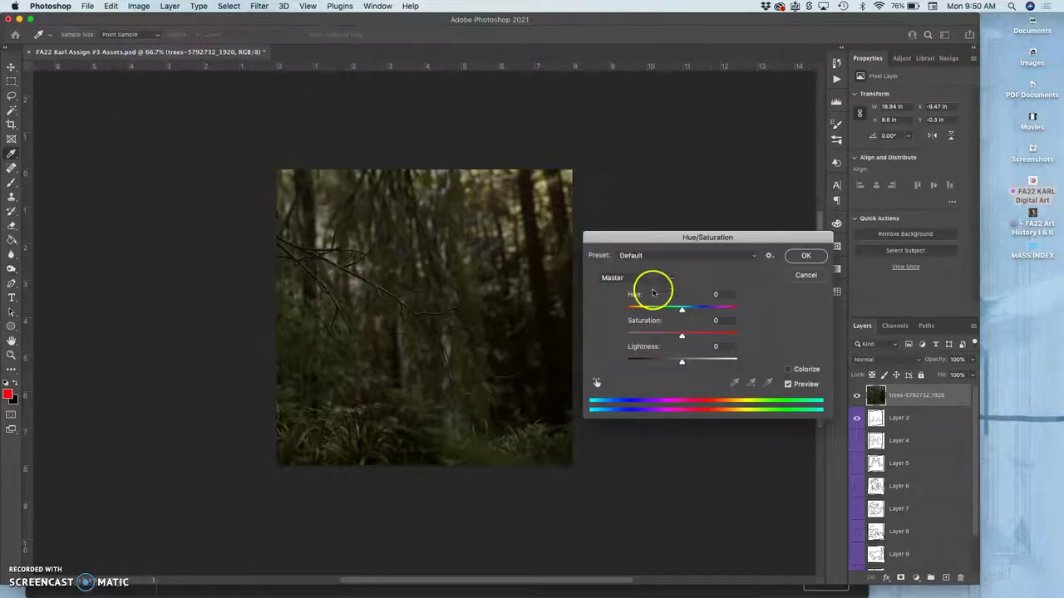
{"action": "mouse_move", "coordinate": [694, 315]}
{"action": "left_mouse_down"}
{"action": "mouse_move", "coordinate": [705, 314]}
{"action": "mouse_move", "coordinate": [679, 315]}
{"action": "mouse_move", "coordinate": [694, 314]}
{"action": "left_mouse_up"}
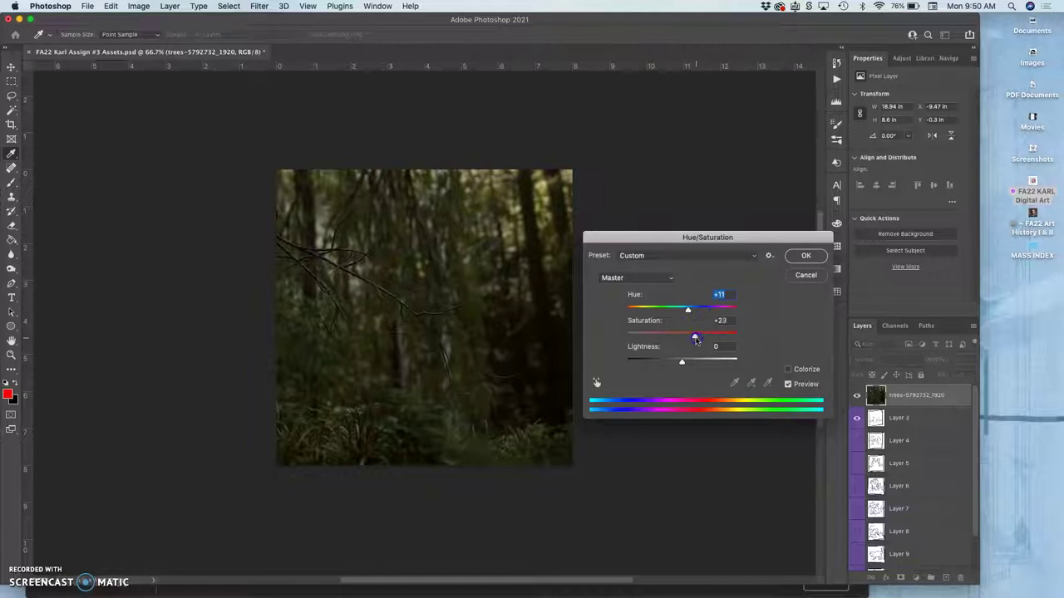
{"action": "left_click_drag", "start_coordinate": [695, 337], "coordinate": [685, 363]}
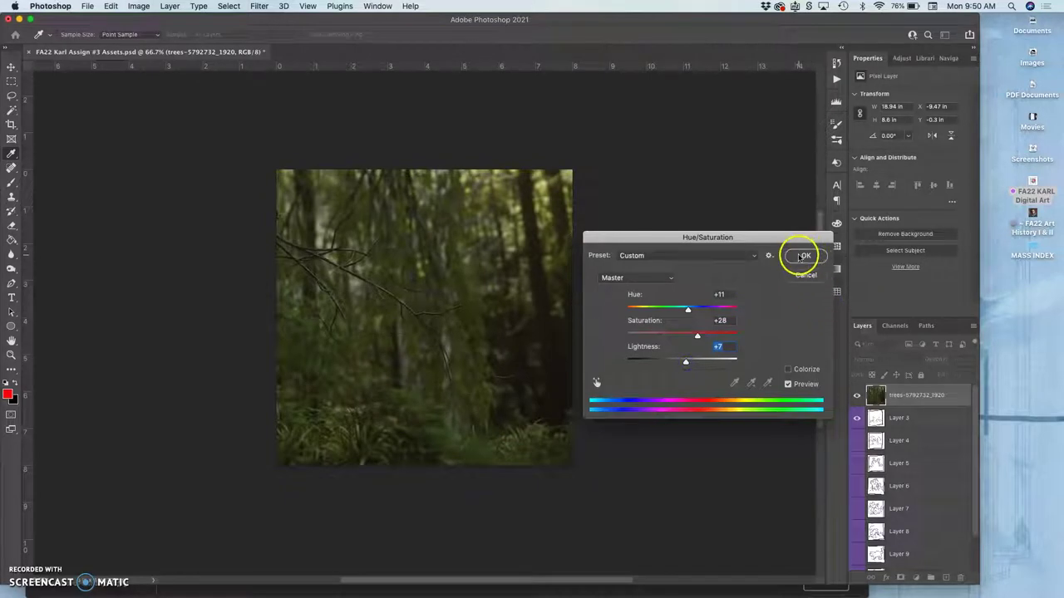
{"action": "left_click", "coordinate": [803, 254]}
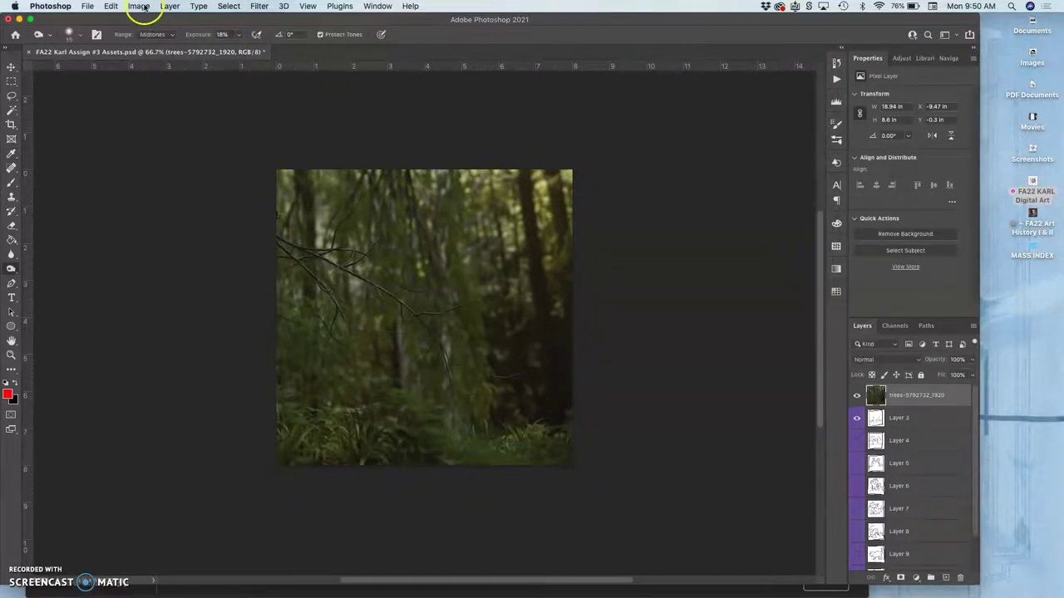
Apply Levels to the forest layer: input 8 / 1.26 / 192, output white 234.
{"action": "left_click", "coordinate": [168, 6]}
{"action": "mouse_move", "coordinate": [138, 6]}
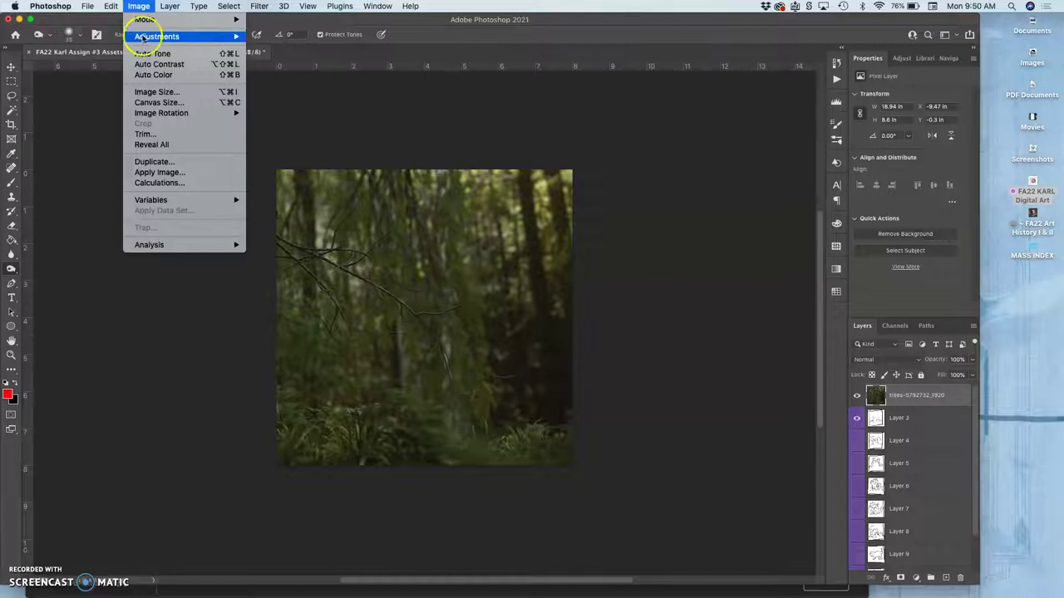
{"action": "mouse_move", "coordinate": [191, 37]}
{"action": "left_click", "coordinate": [268, 48]}
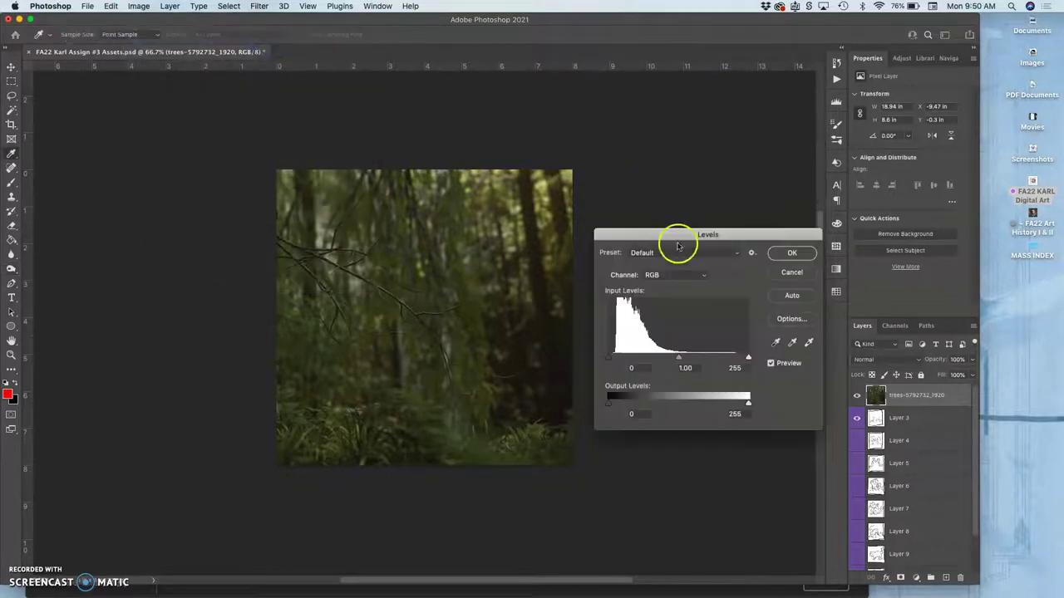
{"action": "left_click_drag", "start_coordinate": [746, 403], "coordinate": [733, 404]}
{"action": "left_click_drag", "start_coordinate": [678, 357], "coordinate": [617, 361]}
{"action": "left_click", "coordinate": [613, 362]}
{"action": "left_click", "coordinate": [749, 359]}
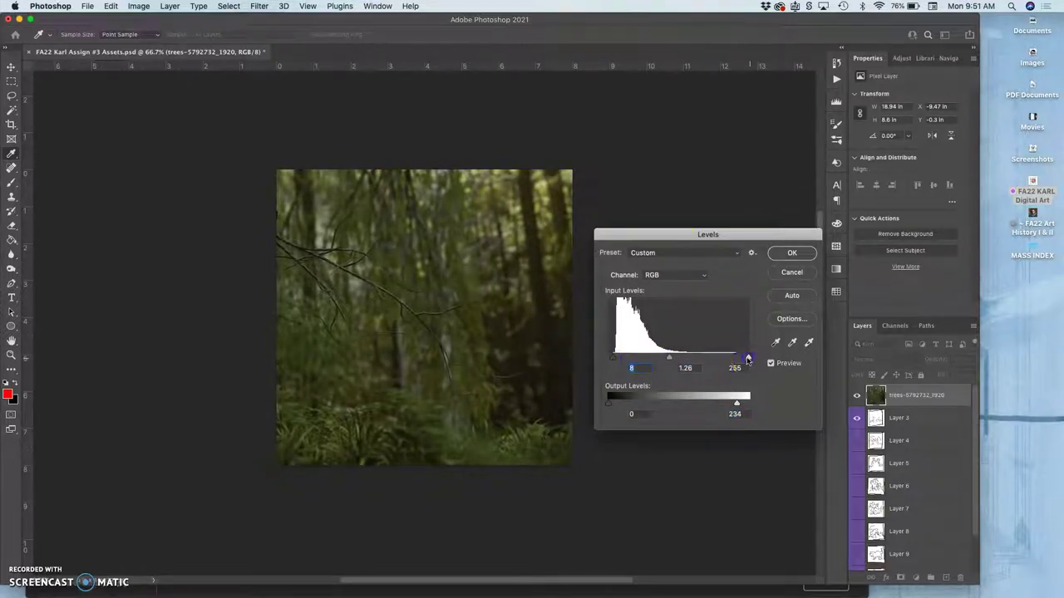
{"action": "left_click_drag", "start_coordinate": [745, 359], "coordinate": [716, 361]}
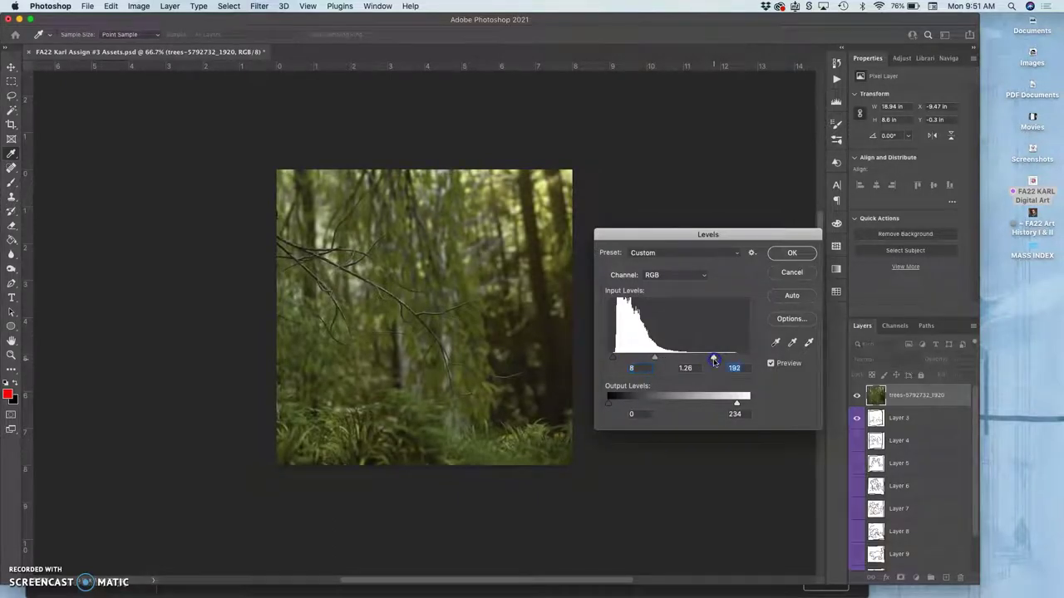
{"action": "left_click", "coordinate": [792, 253]}
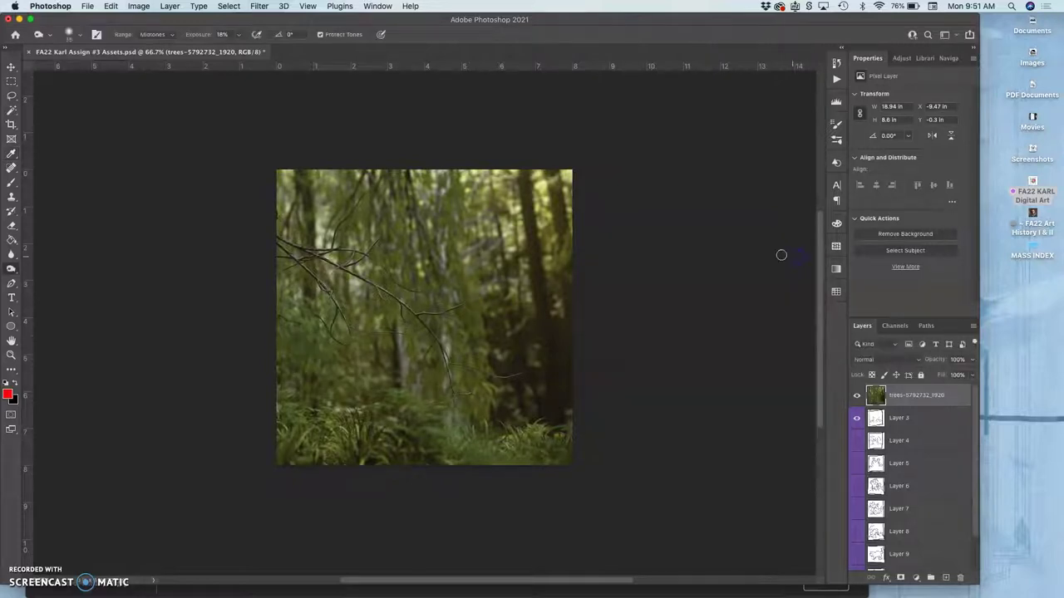
Apply Color Balance: midtones +14/−34/−13, highlights −28/0/−5, shadows +19 blue.
{"action": "left_click_drag", "start_coordinate": [138, 5], "coordinate": [285, 106]}
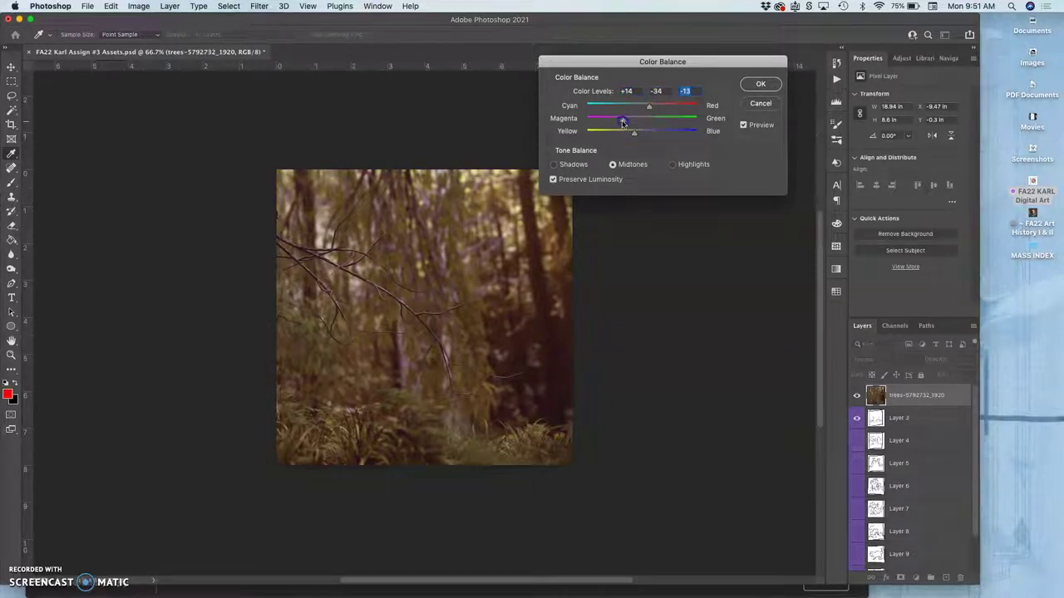
{"action": "left_click", "coordinate": [672, 165]}
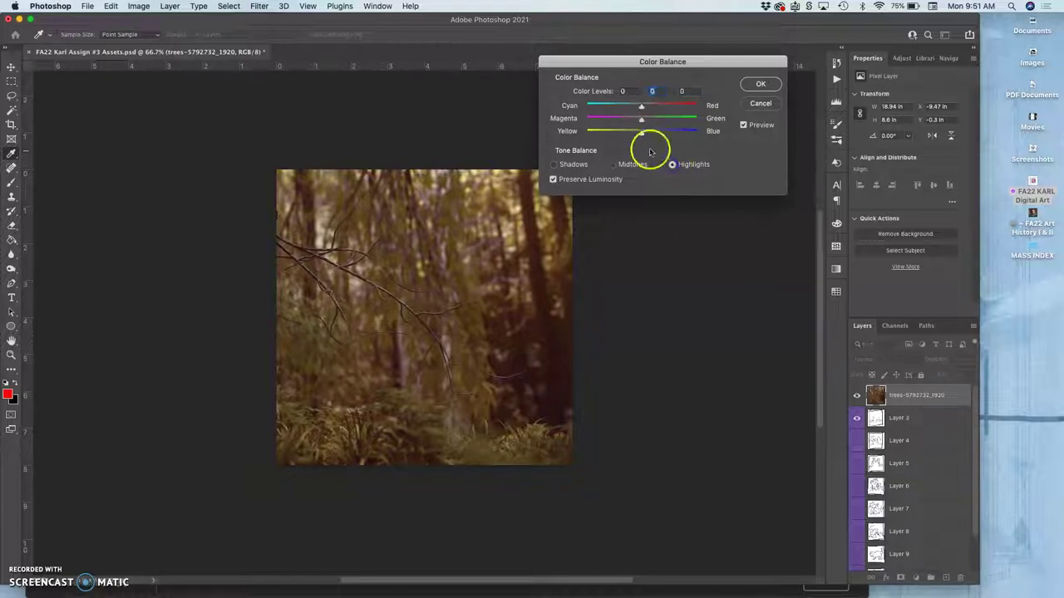
{"action": "left_click_drag", "start_coordinate": [641, 131], "coordinate": [641, 136]}
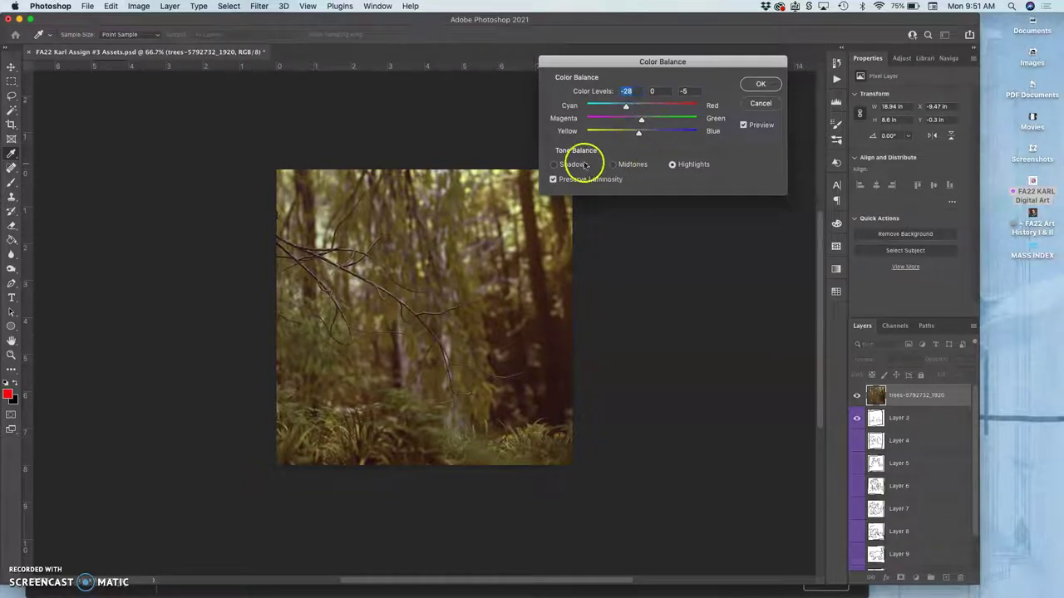
{"action": "left_click", "coordinate": [554, 164]}
{"action": "left_click_drag", "start_coordinate": [641, 137], "coordinate": [653, 135]}
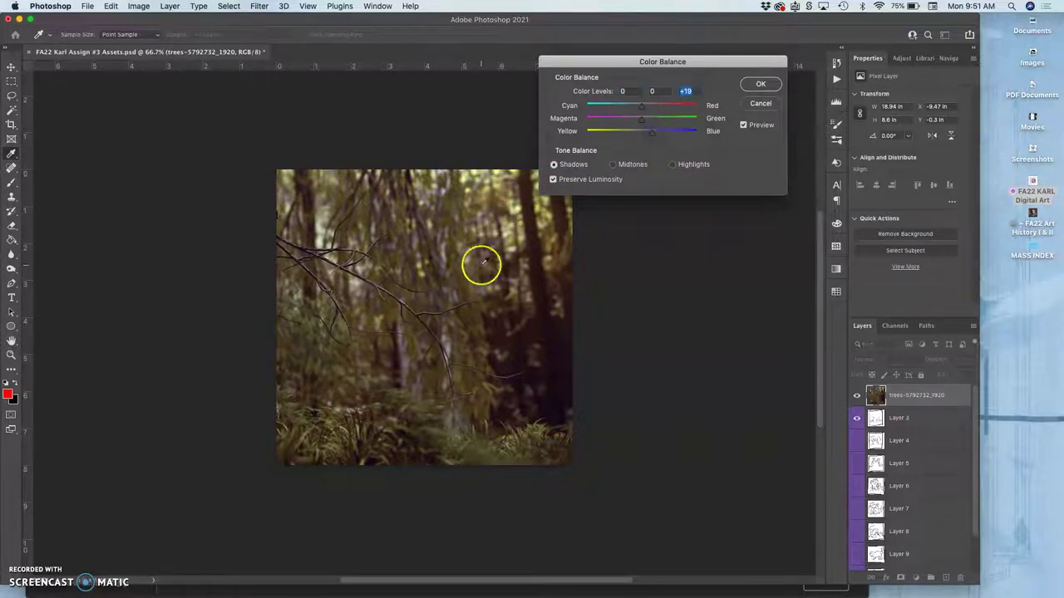
{"action": "left_click", "coordinate": [757, 84]}
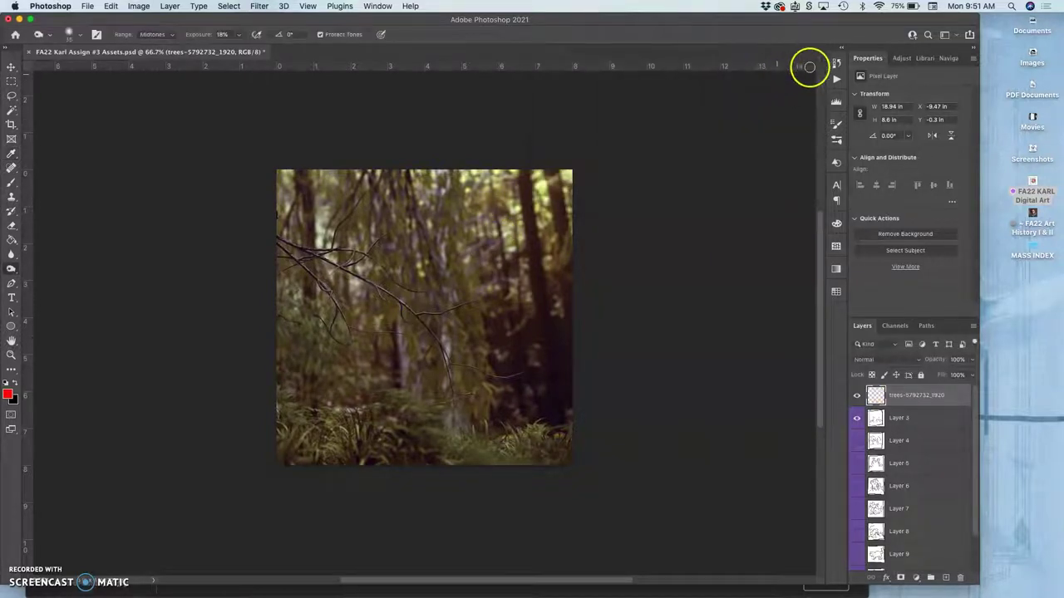
Check the pre-adjustment forest photo in History, restore the Color Balance state, and collapse History.
{"action": "left_click", "coordinate": [836, 64]}
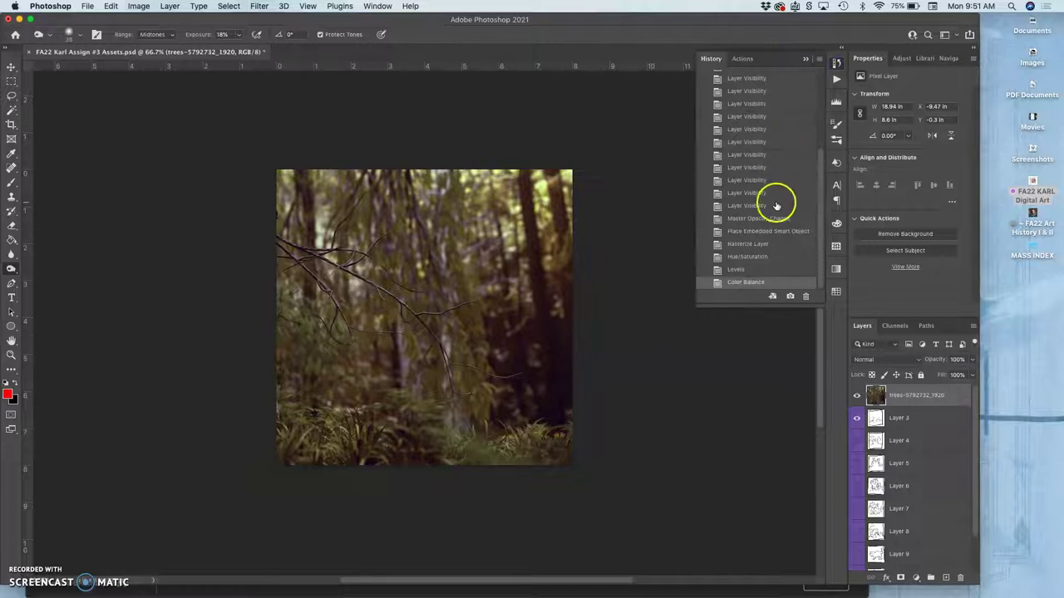
{"action": "left_click", "coordinate": [752, 245]}
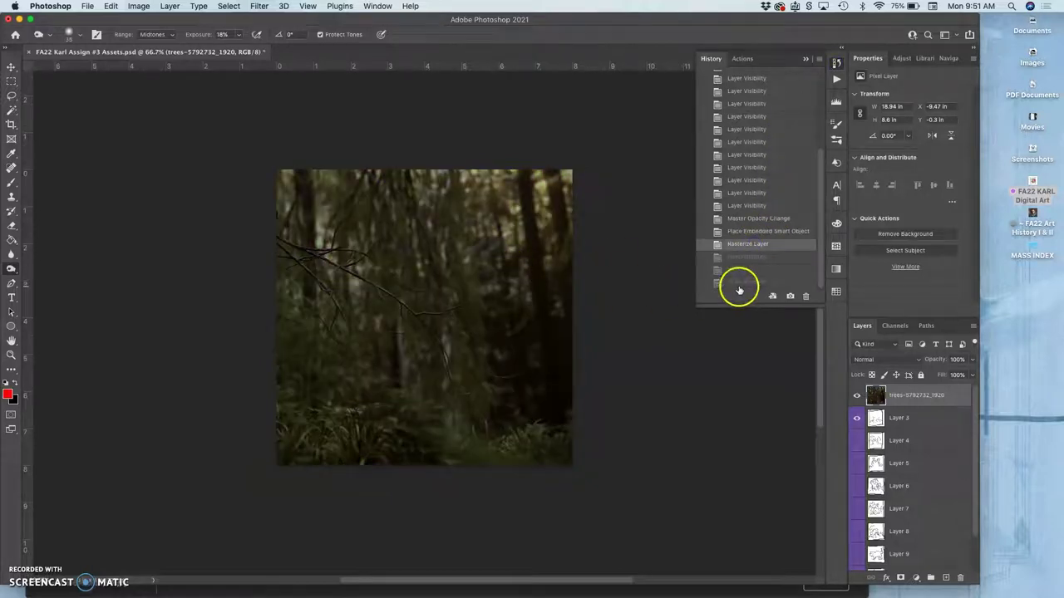
{"action": "left_click", "coordinate": [739, 283]}
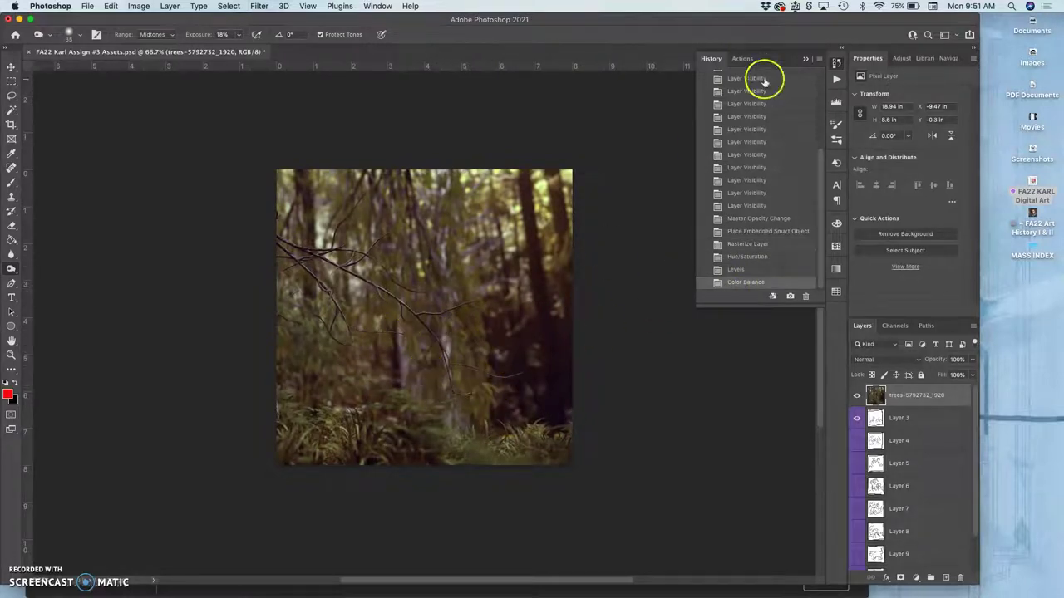
{"action": "left_click", "coordinate": [804, 58]}
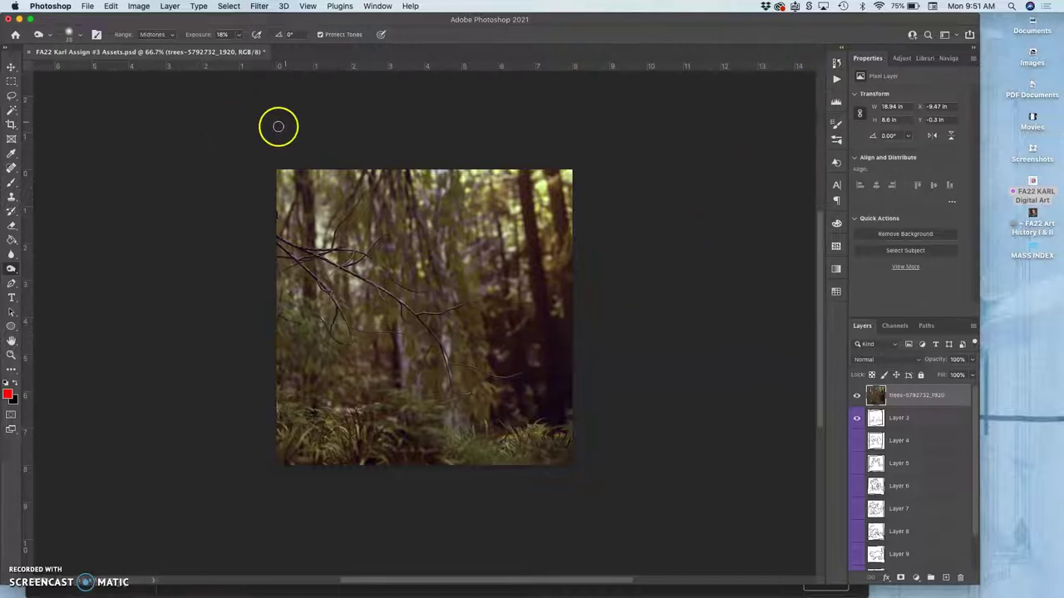
{"action": "mouse_move", "coordinate": [13, 266]}
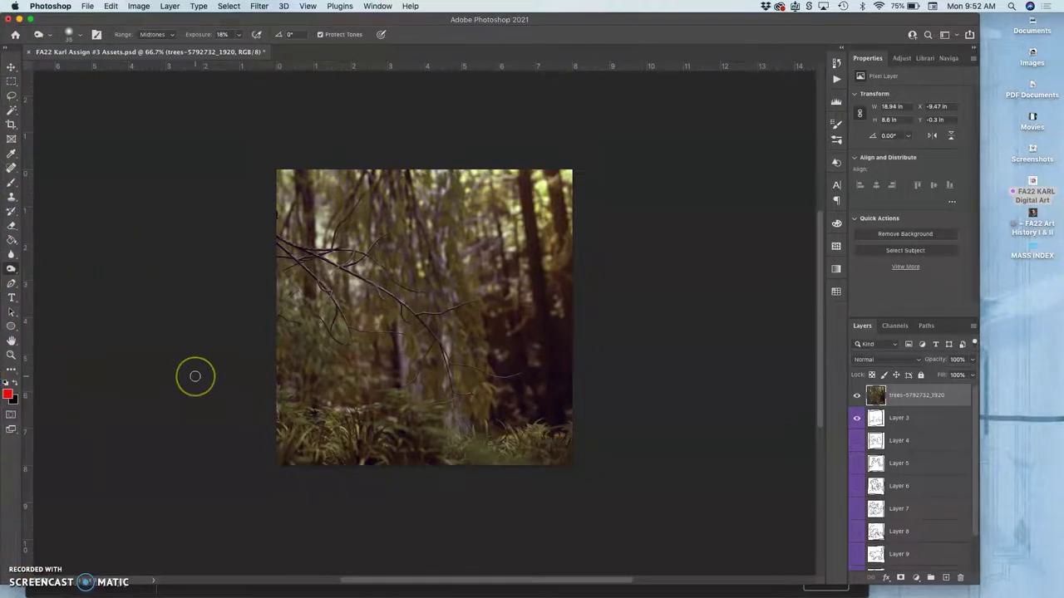
Bring the Pixabay window forward and search it for 'fern'.
{"action": "key", "text": "ctrl+Up"}
{"action": "left_click", "coordinate": [340, 131]}
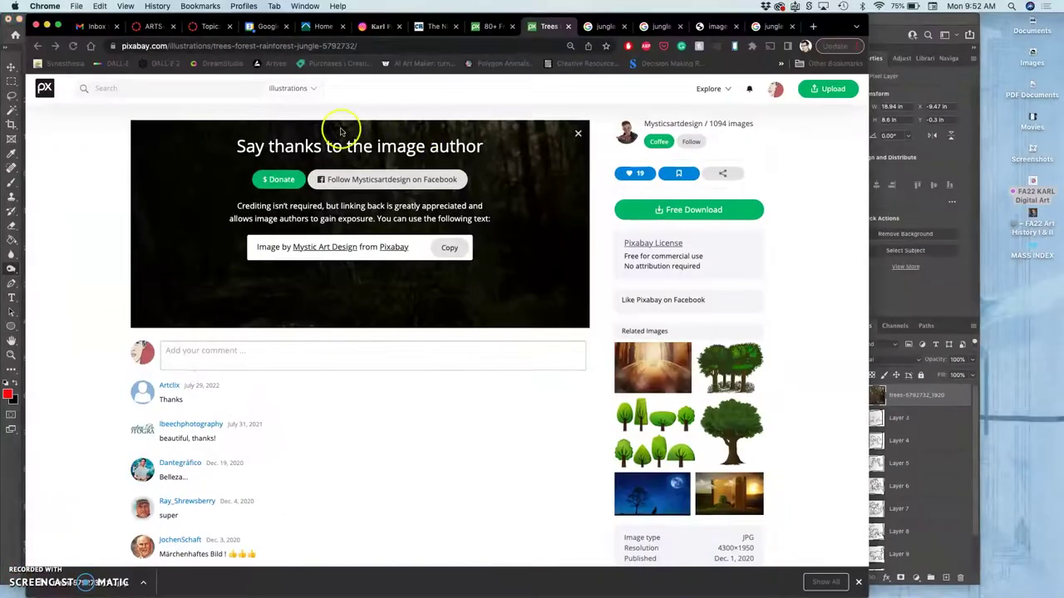
{"action": "left_click", "coordinate": [206, 88]}
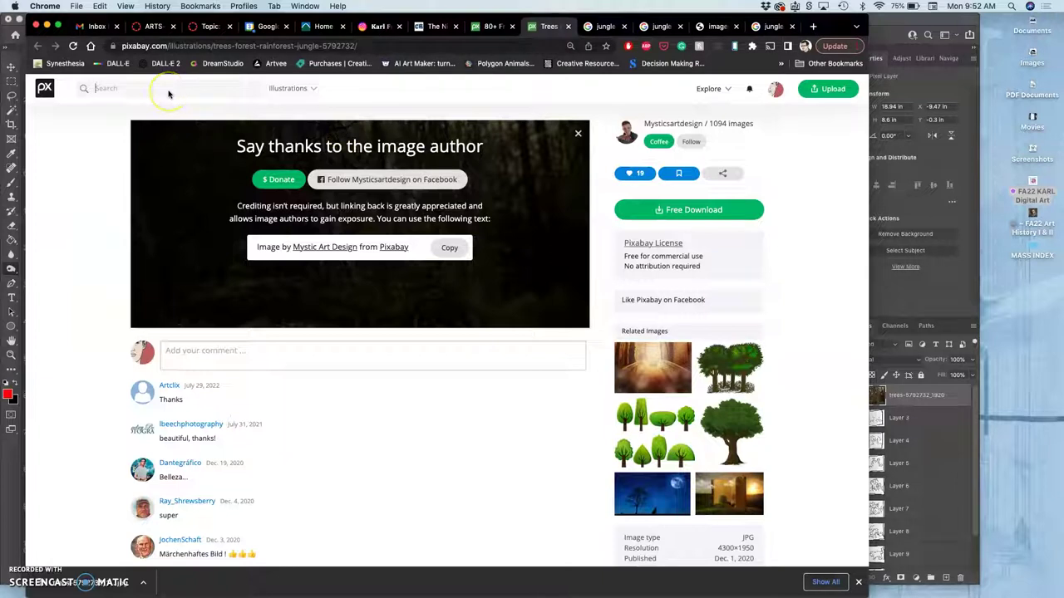
{"action": "type", "text": "fern"}
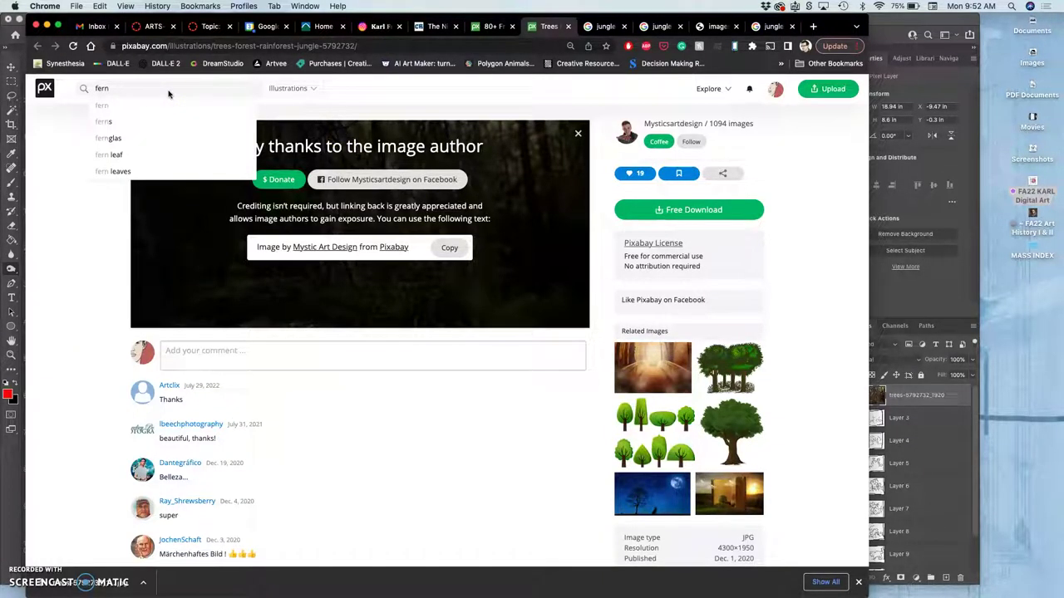
{"action": "key", "text": "Return"}
Open the fern-and-rock illustration from the fern results in a new tab.
{"action": "left_click", "coordinate": [390, 213]}
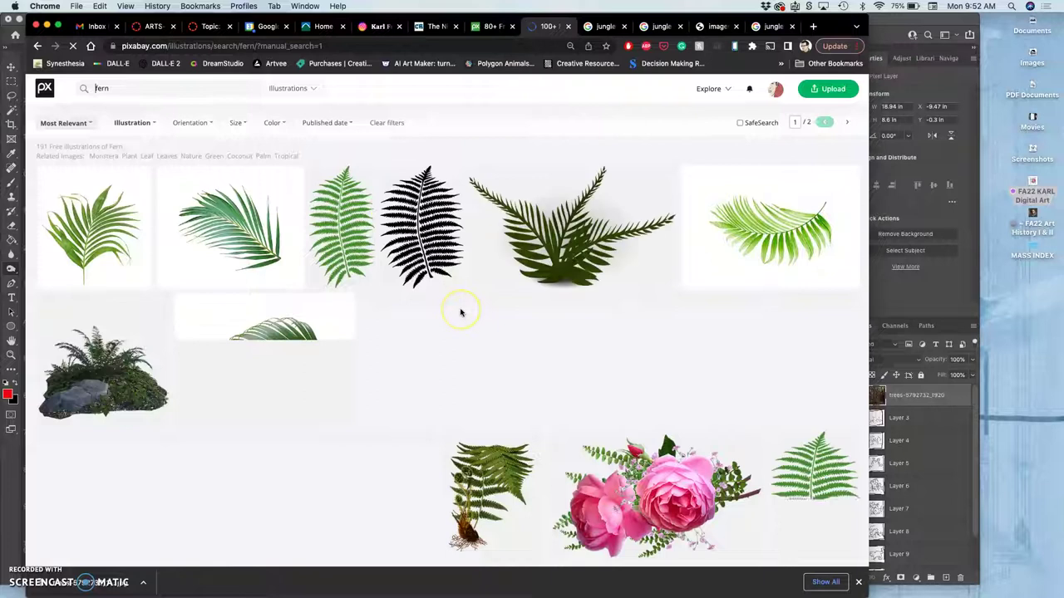
{"action": "scroll", "coordinate": [461, 312], "scroll_direction": "down", "scroll_amount": 2}
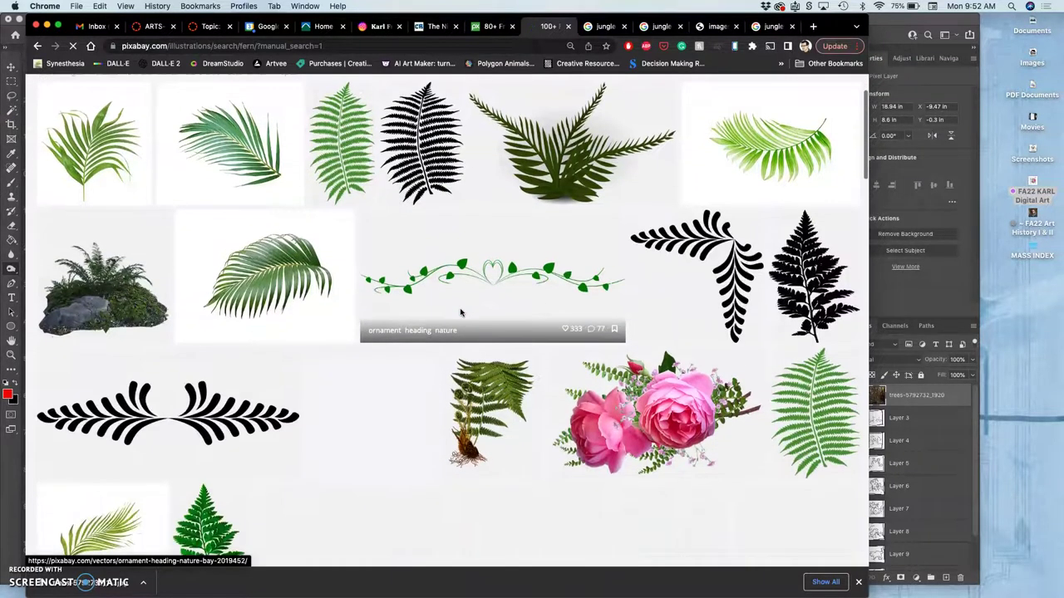
{"action": "scroll", "coordinate": [460, 312], "scroll_direction": "down", "scroll_amount": 4}
{"action": "scroll", "coordinate": [460, 312], "scroll_direction": "up", "scroll_amount": 4}
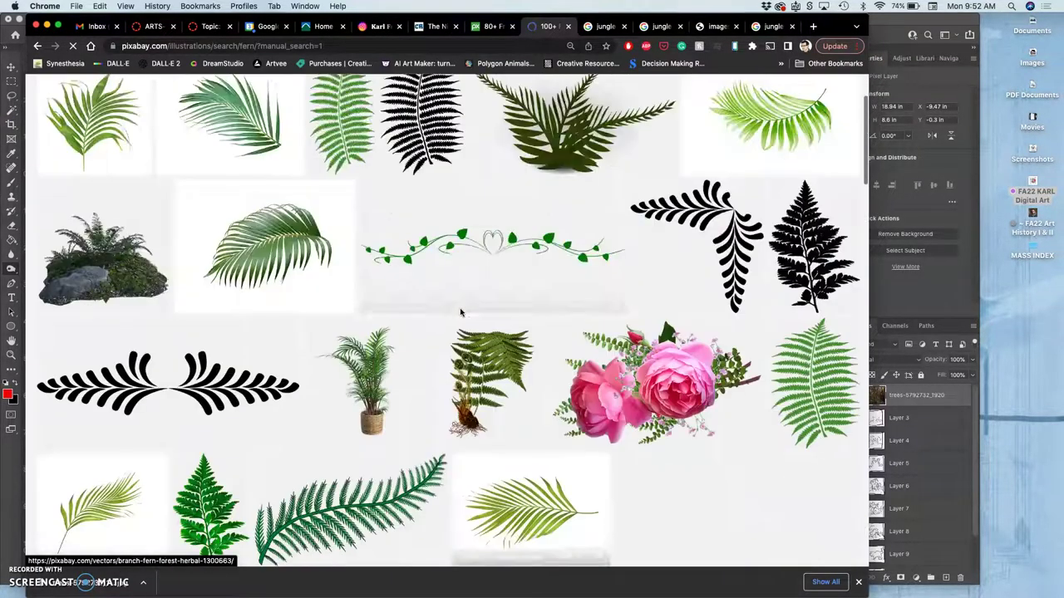
{"action": "left_click", "coordinate": [158, 265]}
{"action": "right_click", "coordinate": [91, 267]}
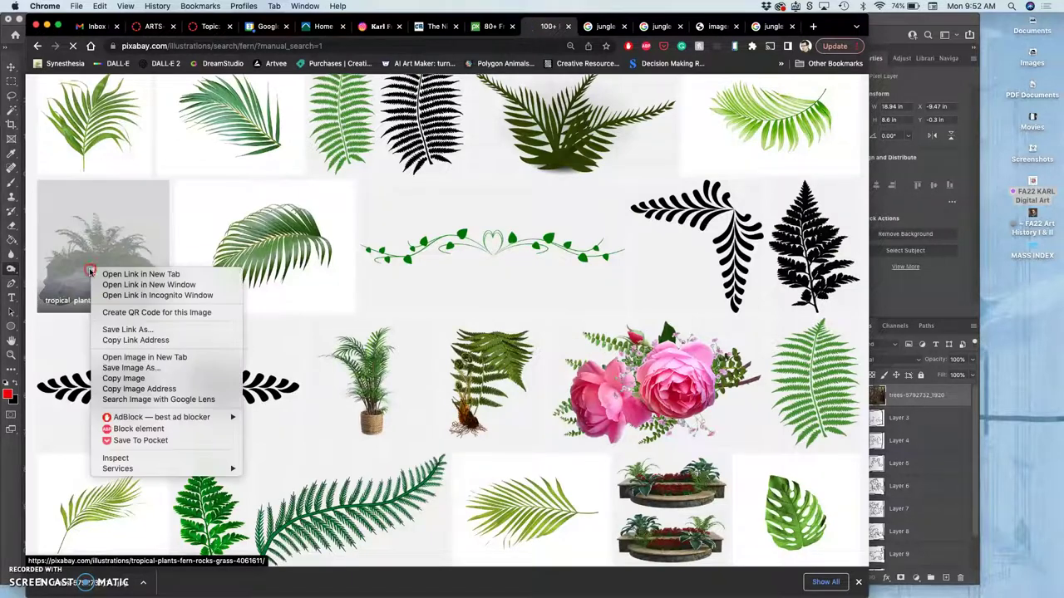
{"action": "left_click", "coordinate": [114, 275]}
Filter the fern results to Photos and browse the roughly 2,916 free fern photos.
{"action": "scroll", "coordinate": [415, 373], "scroll_direction": "down", "scroll_amount": 10}
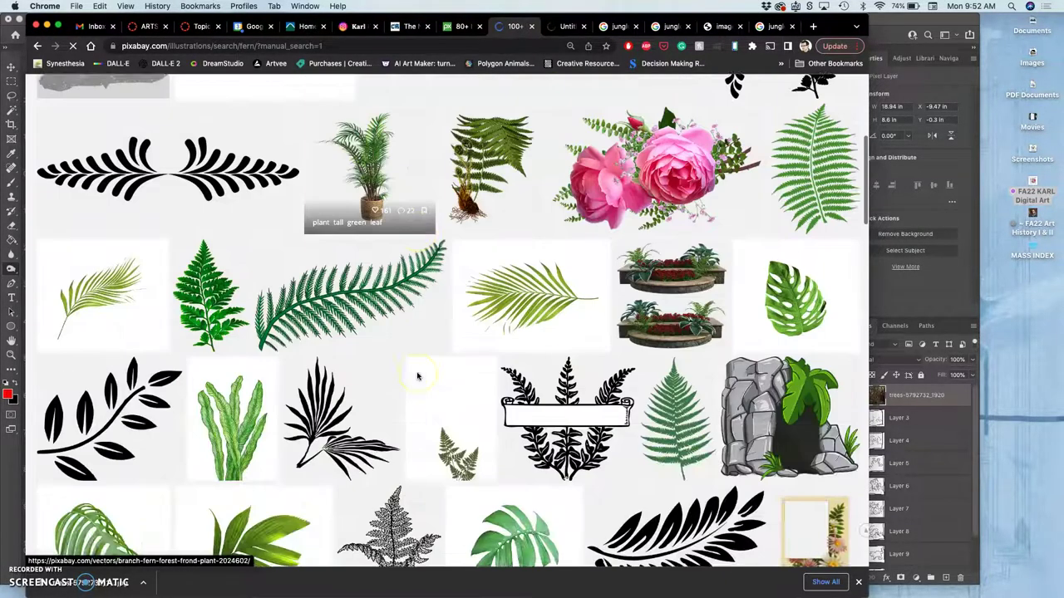
{"action": "scroll", "coordinate": [418, 376], "scroll_direction": "down", "scroll_amount": 5}
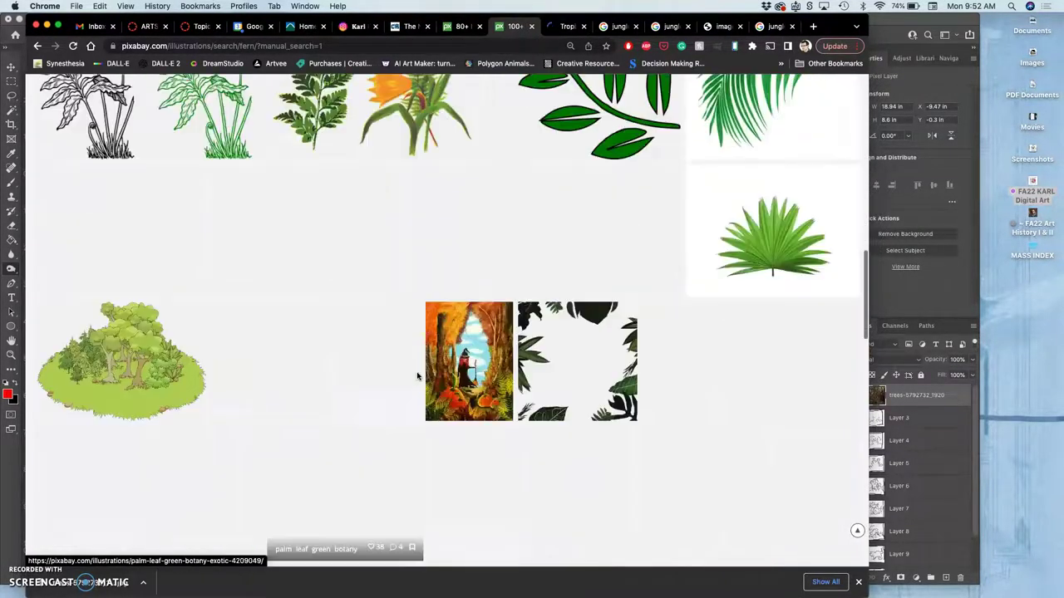
{"action": "scroll", "coordinate": [416, 375], "scroll_direction": "up", "scroll_amount": 15}
{"action": "left_click", "coordinate": [397, 374]}
{"action": "left_click", "coordinate": [148, 123]}
{"action": "left_click", "coordinate": [143, 161]}
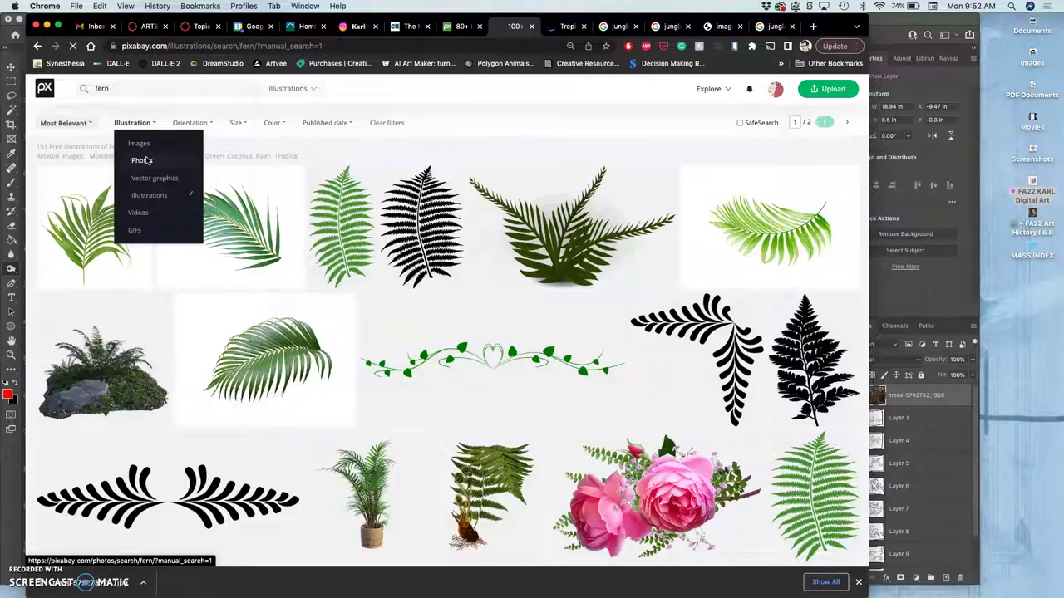
{"action": "left_click", "coordinate": [146, 162]}
{"action": "left_click", "coordinate": [89, 125]}
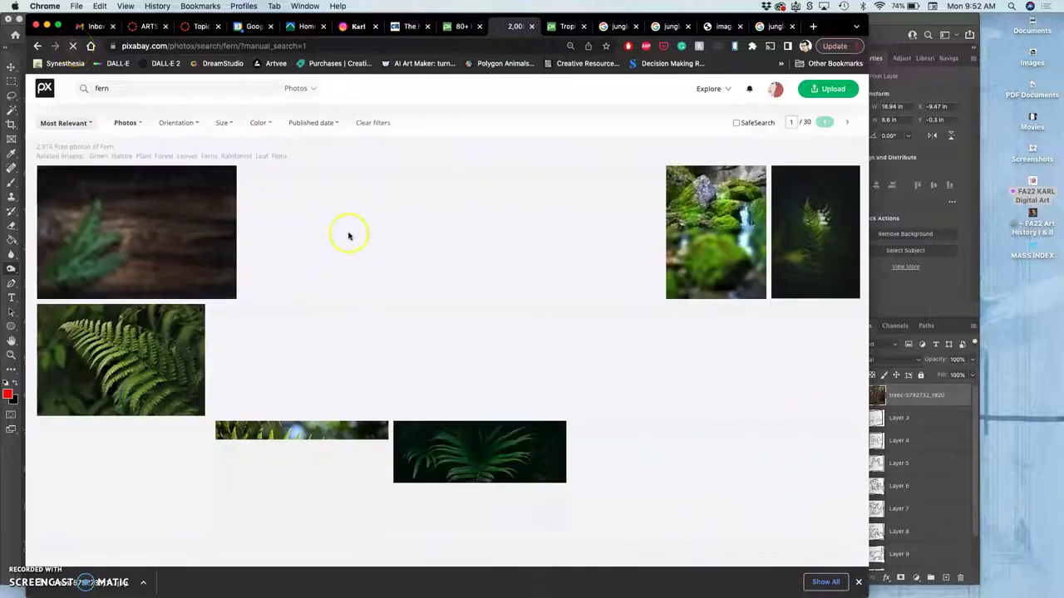
{"action": "scroll", "coordinate": [348, 238], "scroll_direction": "down", "scroll_amount": 1}
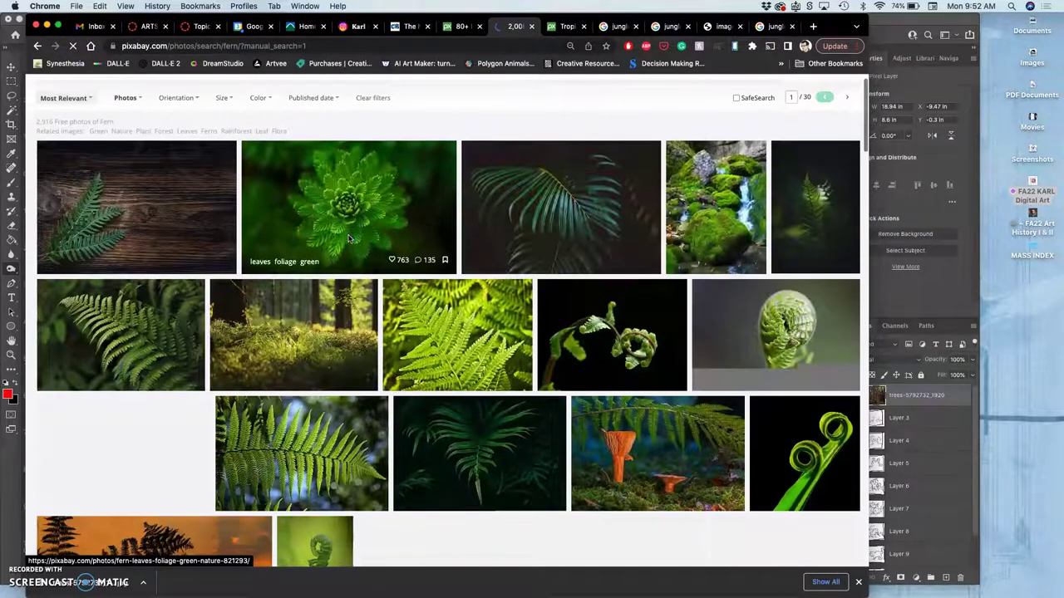
{"action": "scroll", "coordinate": [348, 239], "scroll_direction": "down", "scroll_amount": 10}
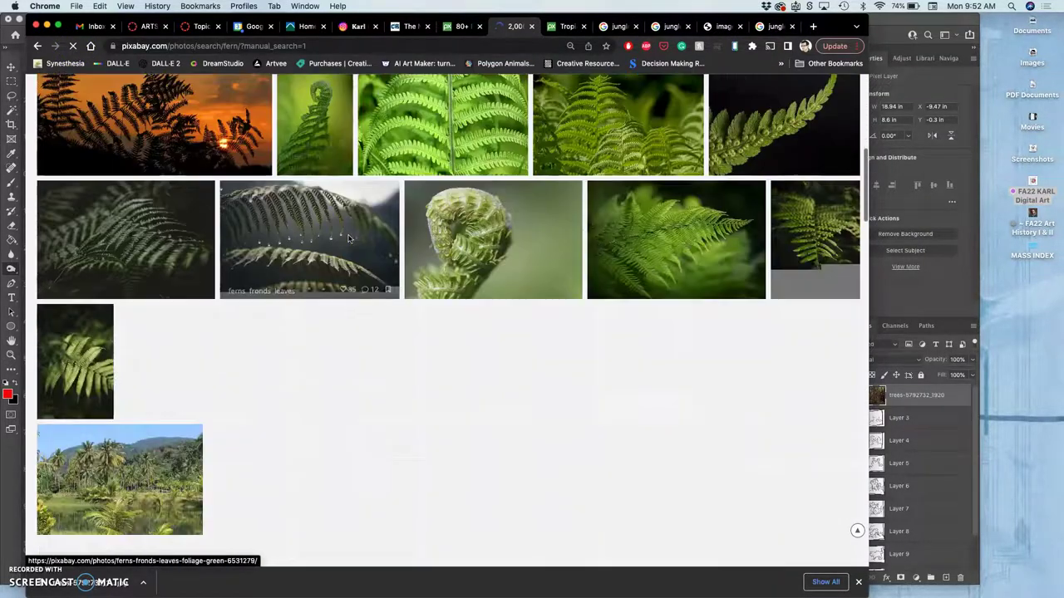
{"action": "scroll", "coordinate": [348, 238], "scroll_direction": "down", "scroll_amount": 5}
{"action": "left_click", "coordinate": [570, 80]}
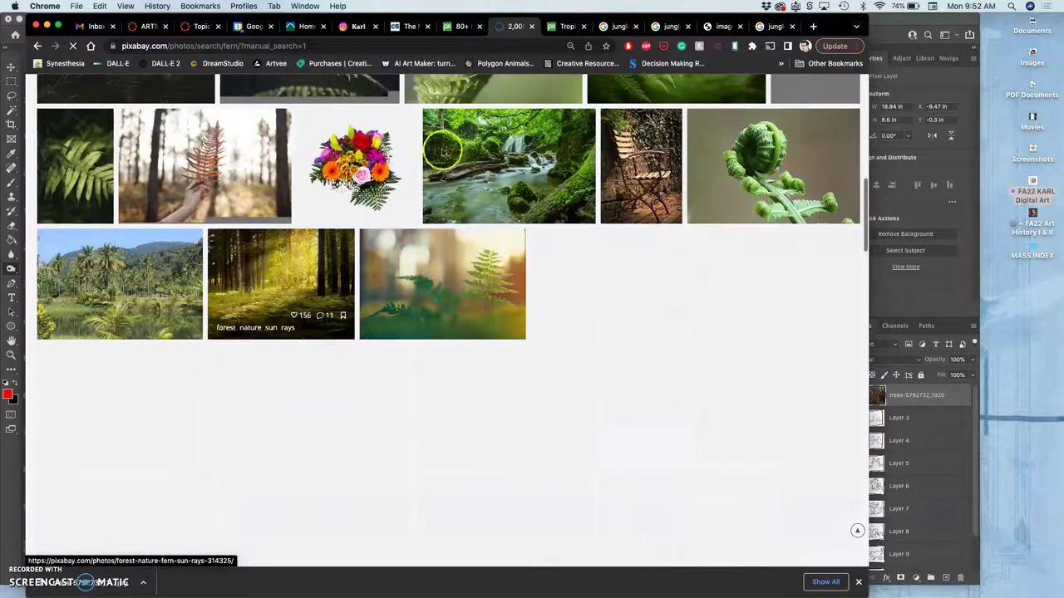
Download the tropical fern-and-rock PNG from its Pixabay tab, choosing the 1280×1280 size.
{"action": "left_click", "coordinate": [574, 27]}
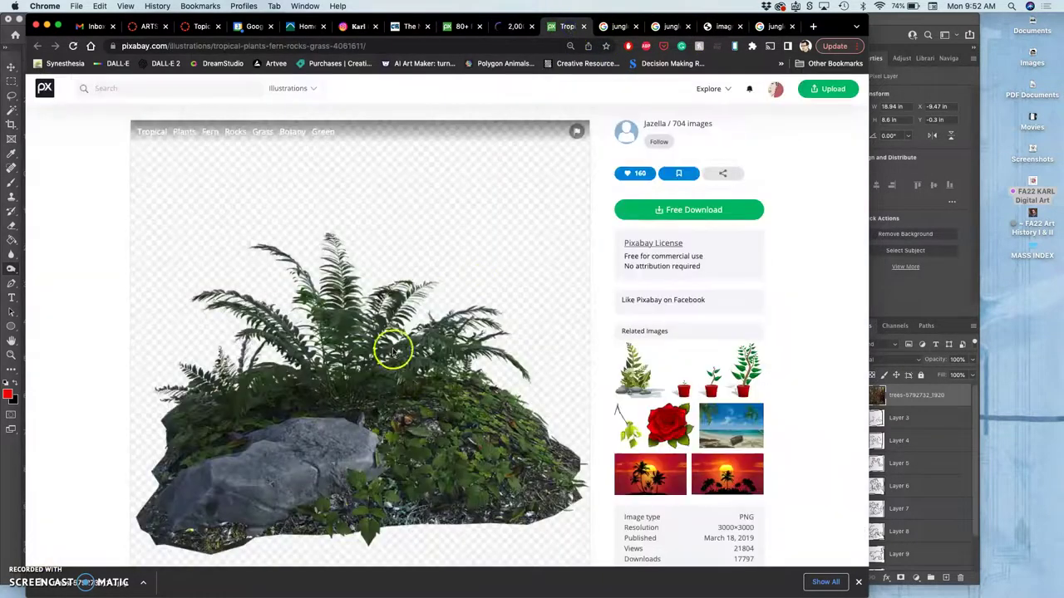
{"action": "left_click", "coordinate": [673, 211]}
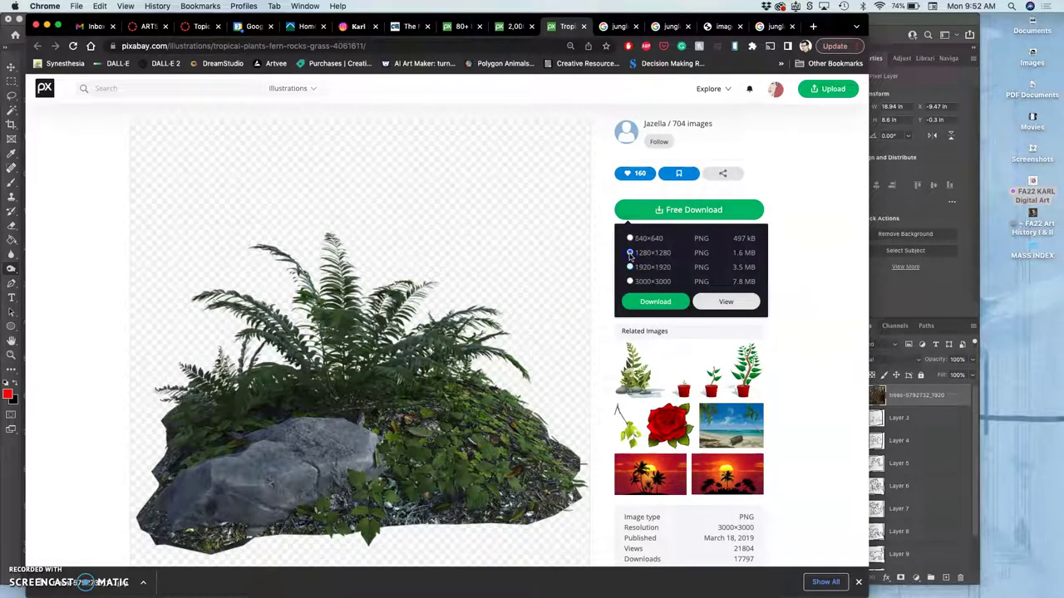
{"action": "left_click", "coordinate": [630, 253]}
{"action": "left_click", "coordinate": [656, 300]}
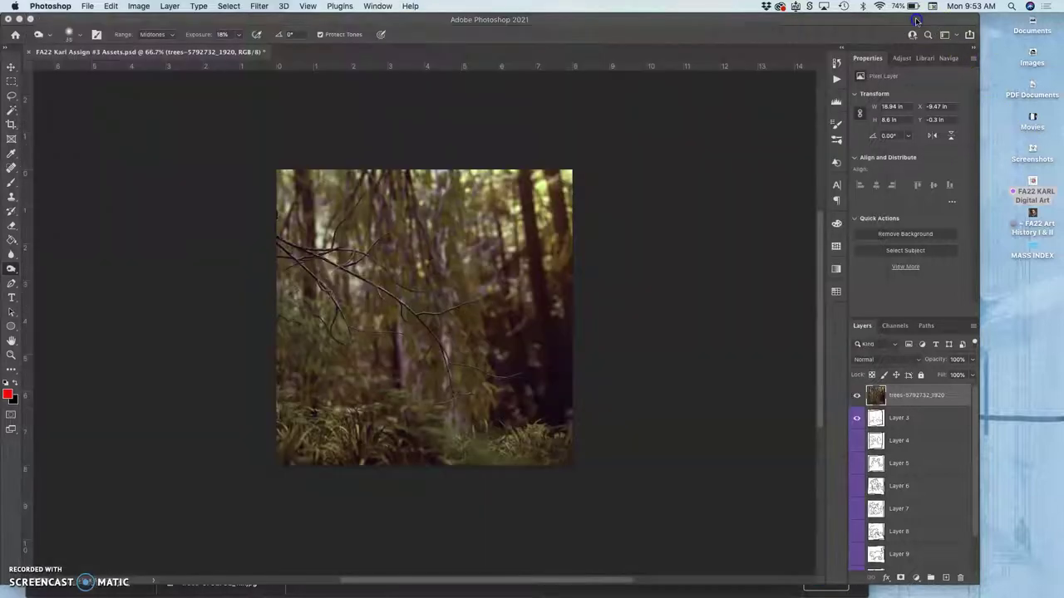
Place the downloaded tropical-4061611_640 PNG from Downloads onto the canvas, lowered to the bottom edge.
{"action": "mouse_move", "coordinate": [3, 416]}
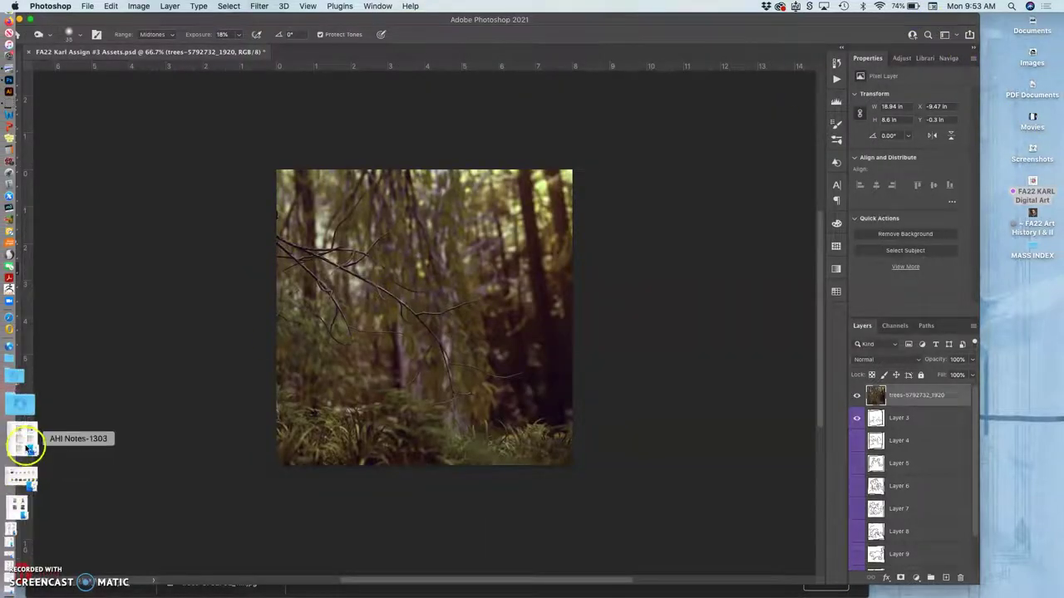
{"action": "left_click", "coordinate": [23, 430]}
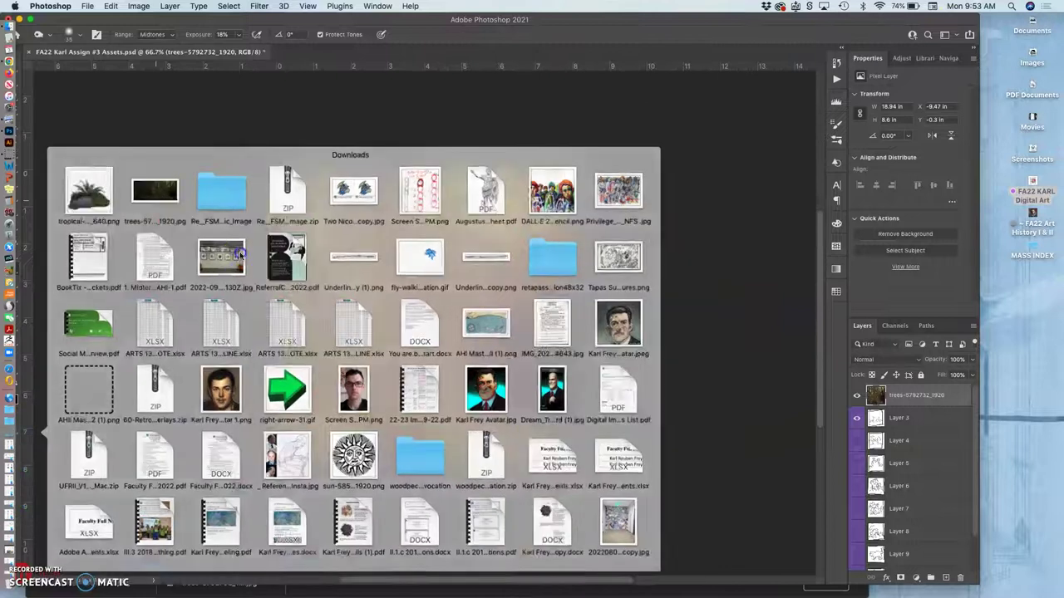
{"action": "left_click_drag", "start_coordinate": [242, 254], "coordinate": [388, 303]}
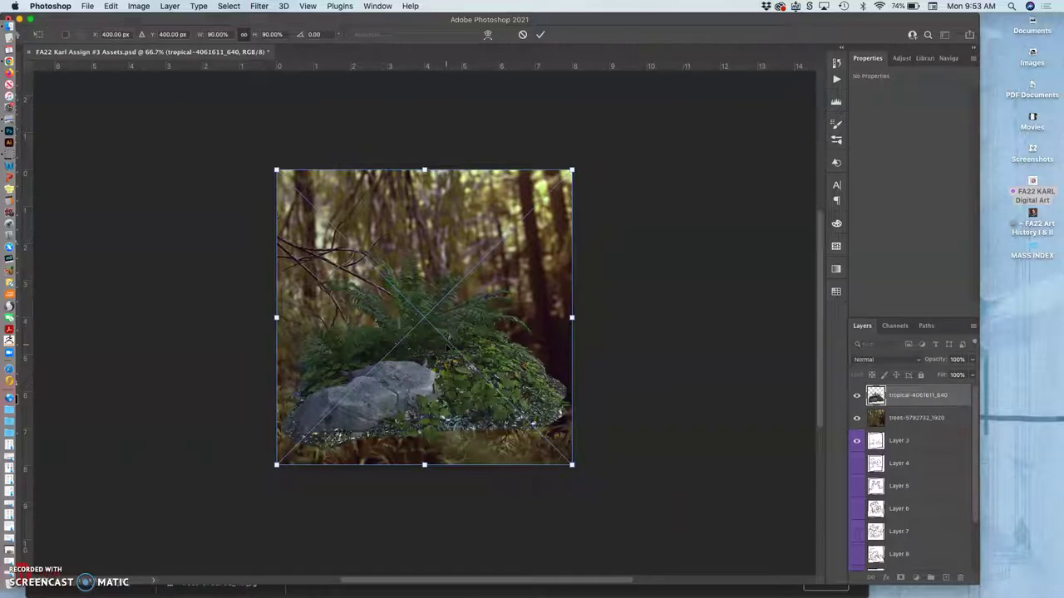
{"action": "mouse_move", "coordinate": [439, 383]}
{"action": "left_mouse_down"}
{"action": "mouse_move", "coordinate": [425, 404]}
{"action": "mouse_move", "coordinate": [432, 425]}
{"action": "mouse_move", "coordinate": [442, 393]}
{"action": "mouse_move", "coordinate": [447, 428]}
{"action": "mouse_move", "coordinate": [395, 453]}
{"action": "mouse_move", "coordinate": [441, 423]}
{"action": "left_mouse_up"}
Commit the fern image placement and zoom in briefly to inspect the fern.
{"action": "key", "text": "Return"}
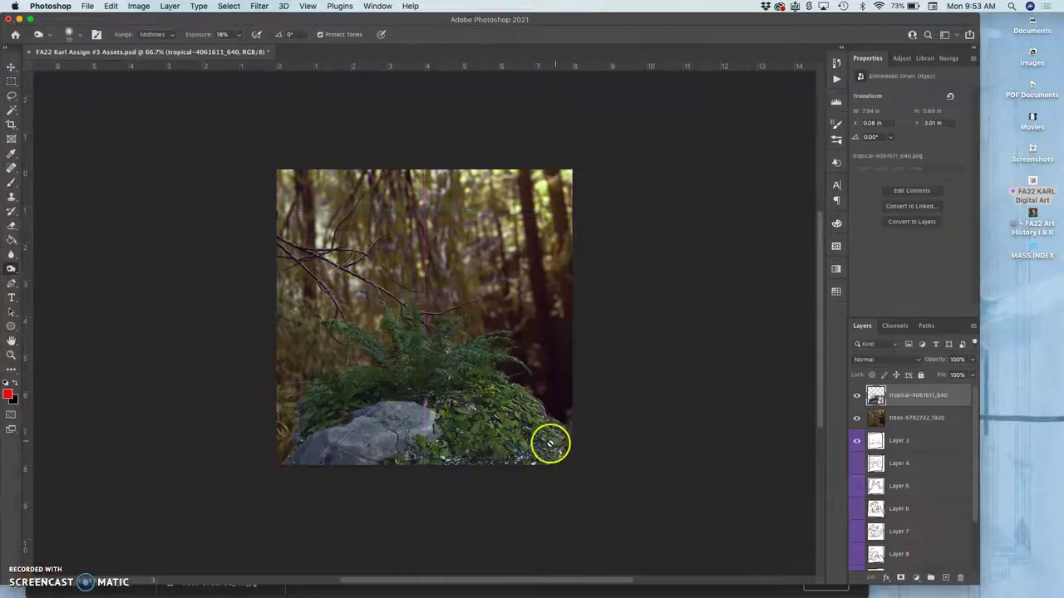
{"action": "key", "text": "super+equal"}
{"action": "key", "text": "super+equal"}
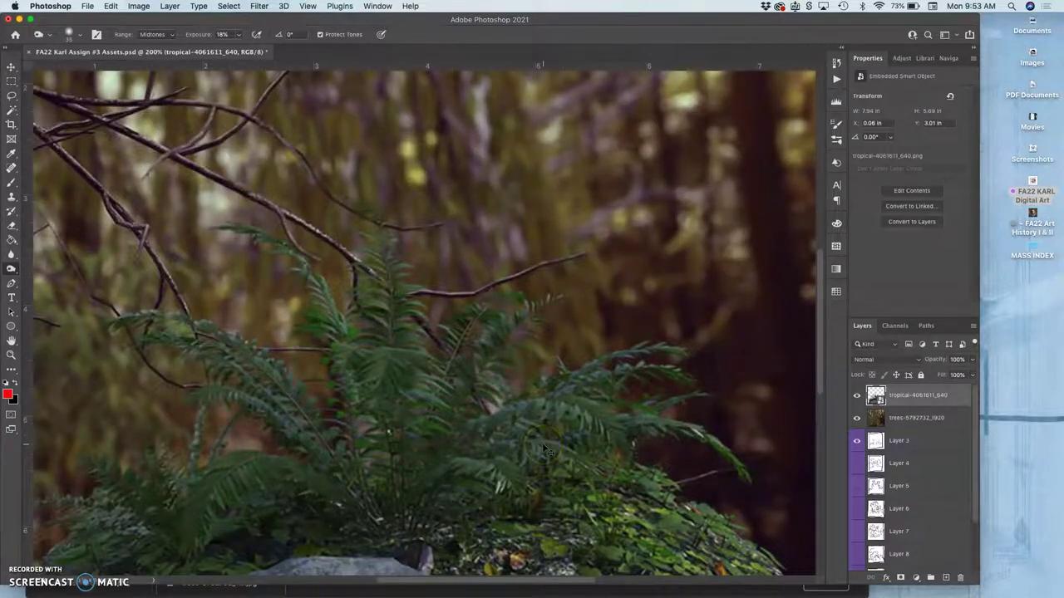
{"action": "scroll", "coordinate": [544, 449], "scroll_direction": "down", "scroll_amount": 2}
{"action": "scroll", "coordinate": [544, 449], "scroll_direction": "down", "scroll_amount": 2}
{"action": "scroll", "coordinate": [544, 449], "scroll_direction": "left", "scroll_amount": 1}
{"action": "key", "text": "super+minus"}
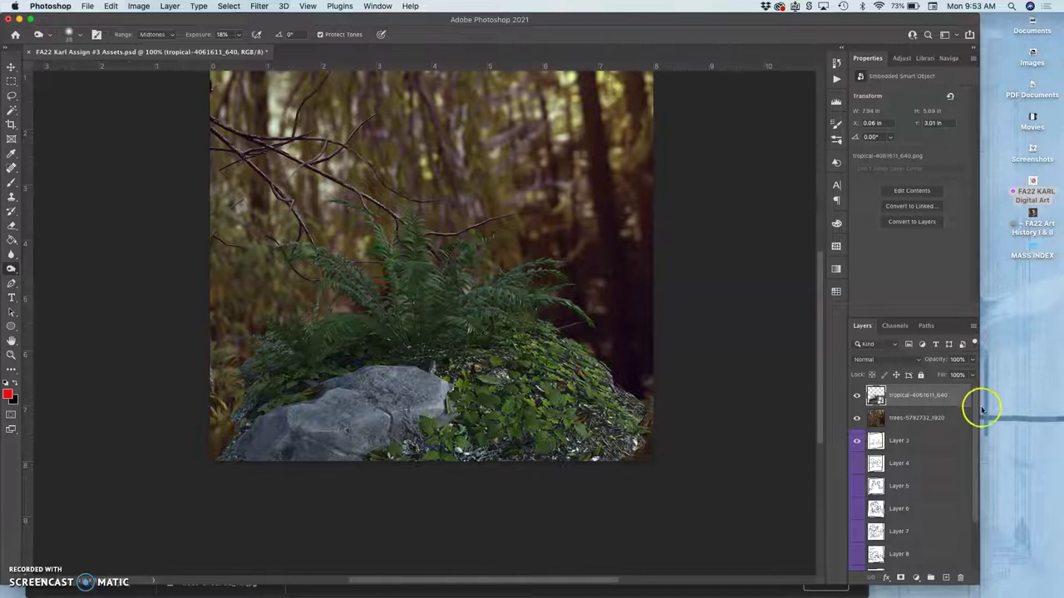
Rasterize the fern-and-rock layer and bring up the Image > Adjustments submenu.
{"action": "right_click", "coordinate": [934, 395]}
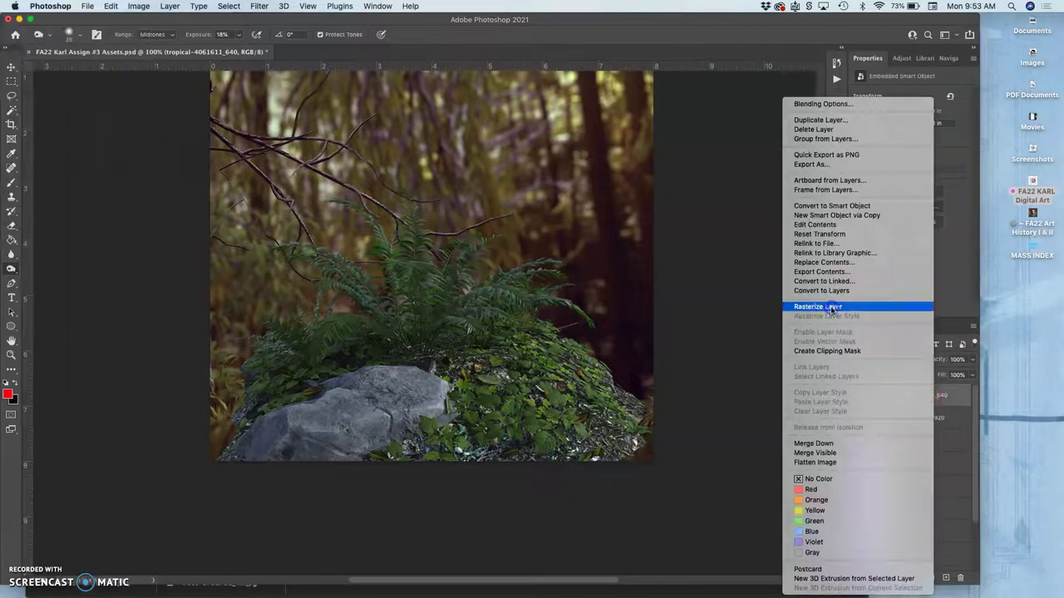
{"action": "left_click", "coordinate": [831, 310]}
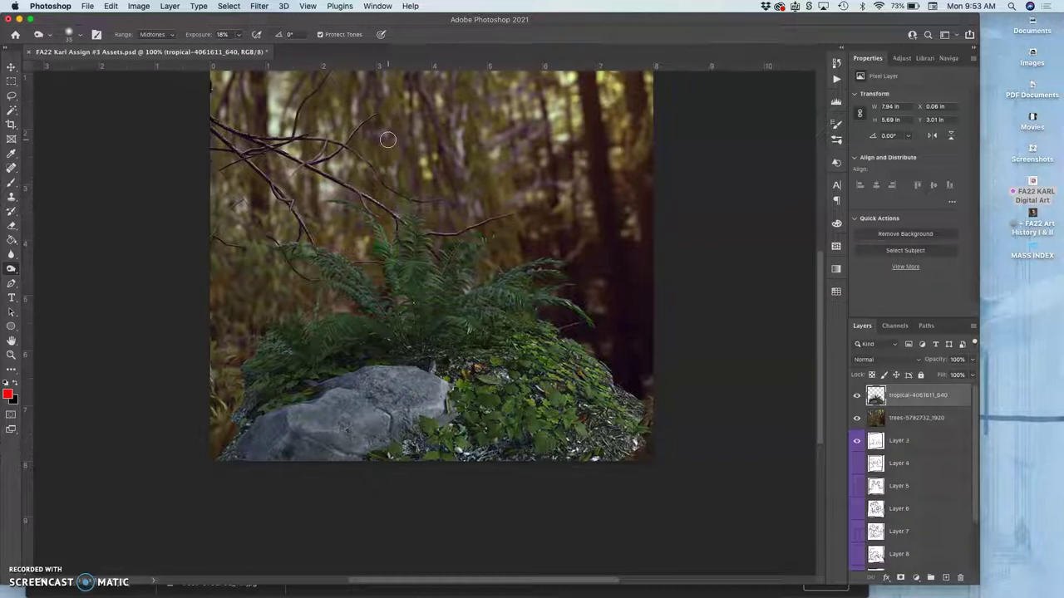
{"action": "left_click", "coordinate": [140, 6]}
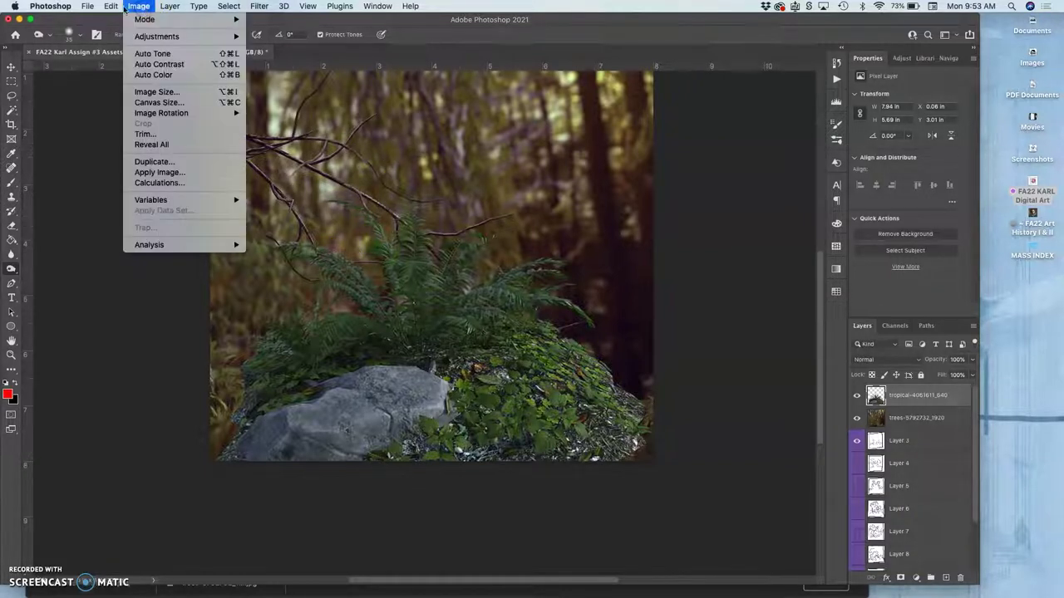
{"action": "mouse_move", "coordinate": [113, 9]}
Apply Levels to the fern-and-rock layer with input values 3, 0.91 and 144.
{"action": "mouse_move", "coordinate": [156, 37]}
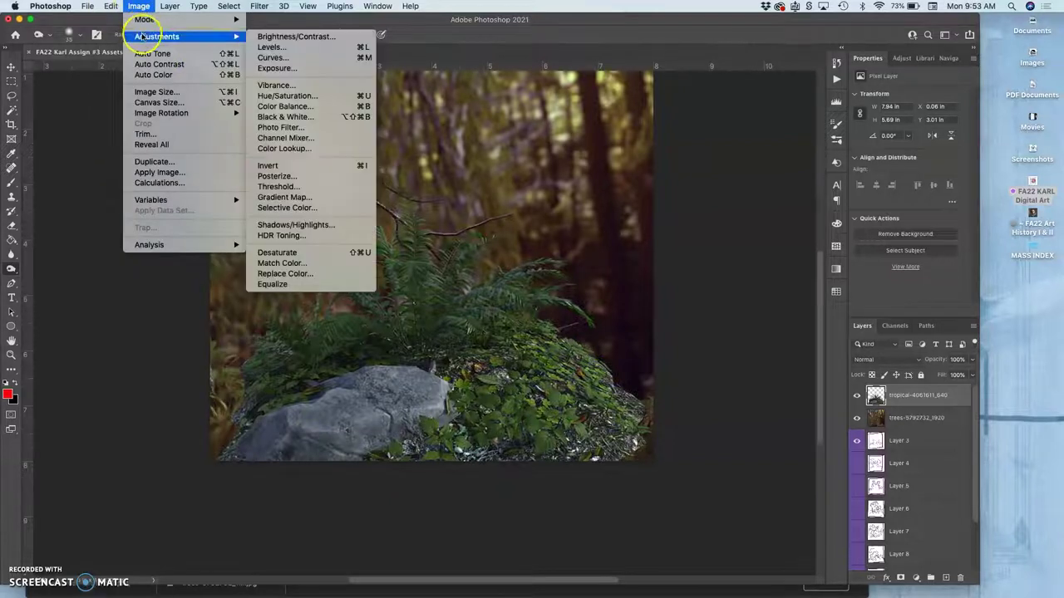
{"action": "left_click", "coordinate": [270, 46]}
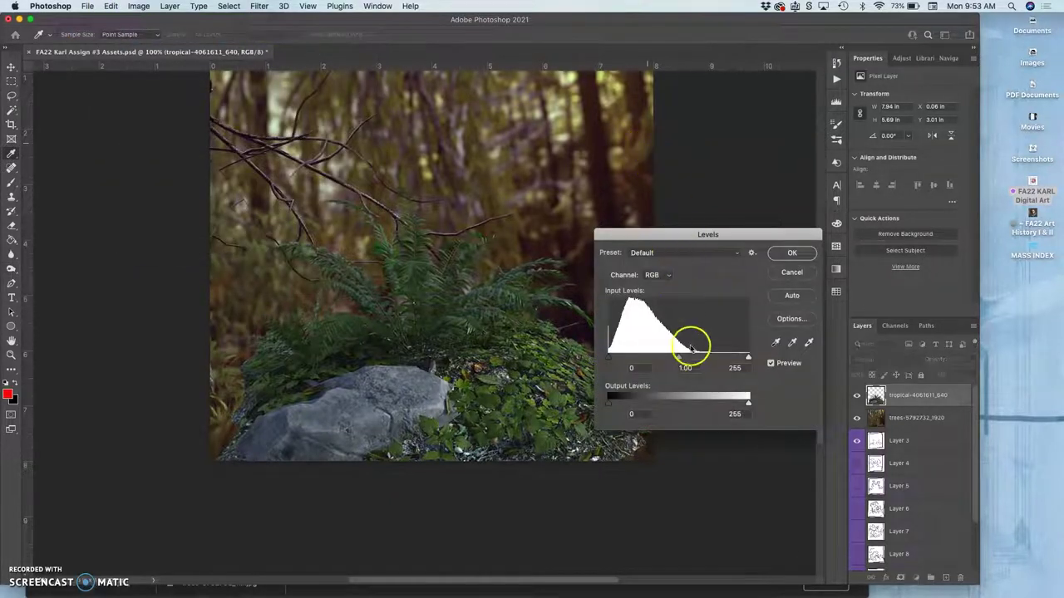
{"action": "left_click_drag", "start_coordinate": [679, 357], "coordinate": [701, 363]}
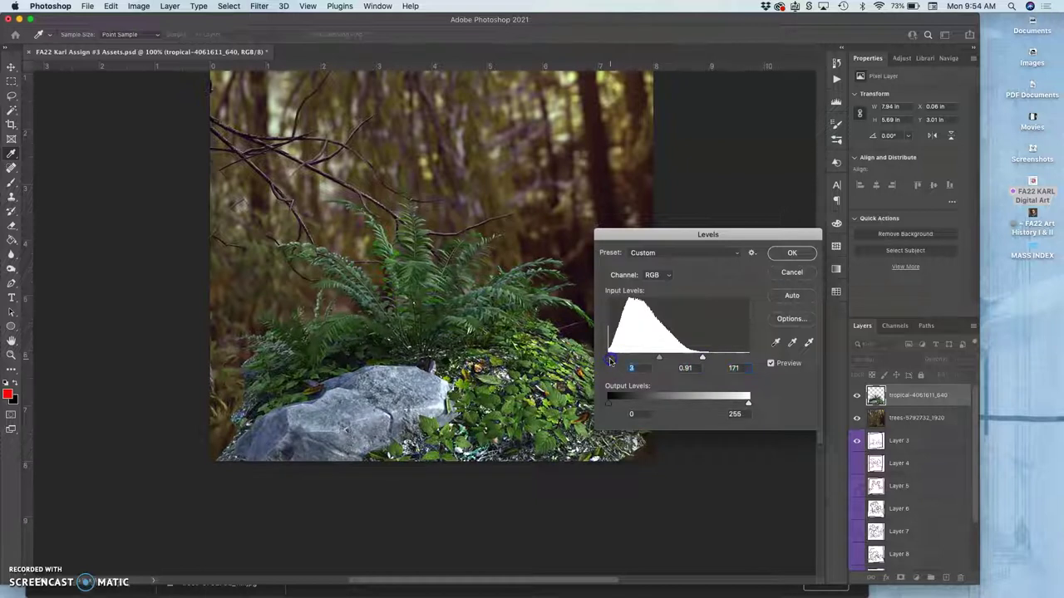
{"action": "left_click_drag", "start_coordinate": [713, 361], "coordinate": [687, 359]}
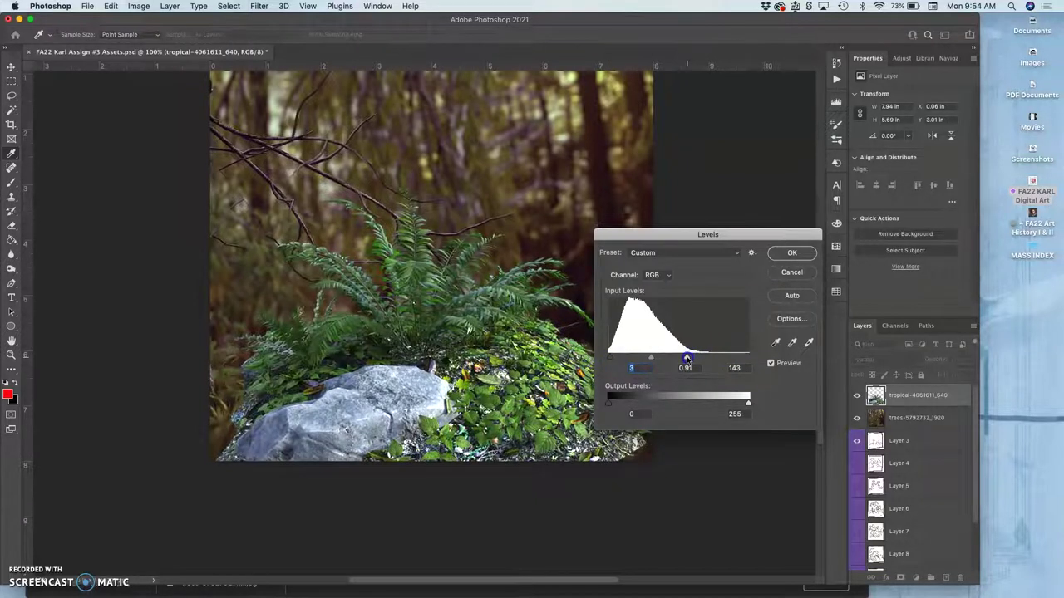
{"action": "left_click", "coordinate": [798, 254]}
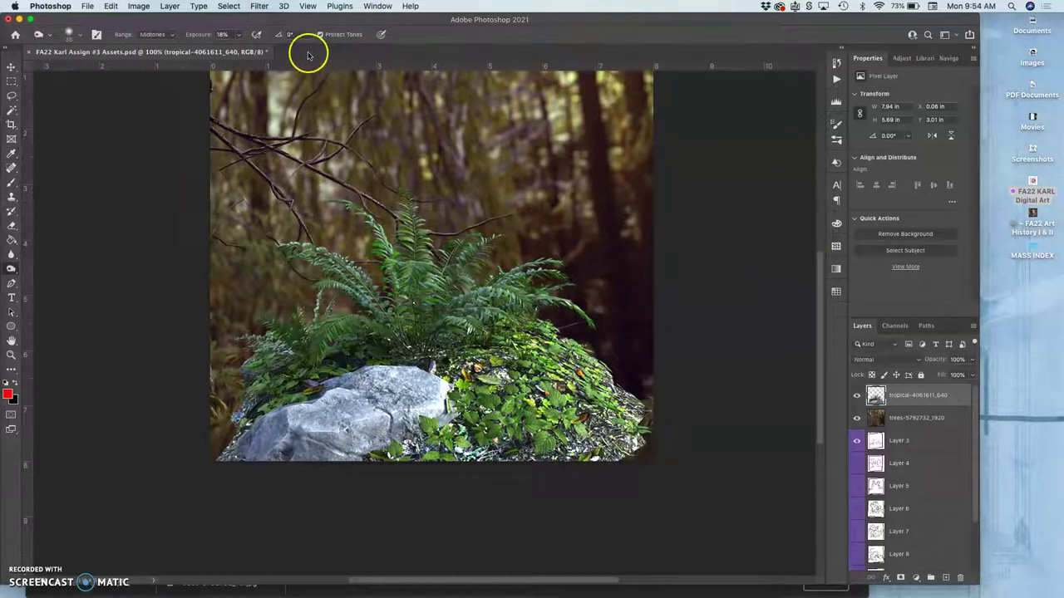
Apply Color Balance: shift midtones magenta–green, warm highlights toward red/yellow, nudge shadows toward cyan.
{"action": "left_click", "coordinate": [138, 6]}
{"action": "mouse_move", "coordinate": [155, 40]}
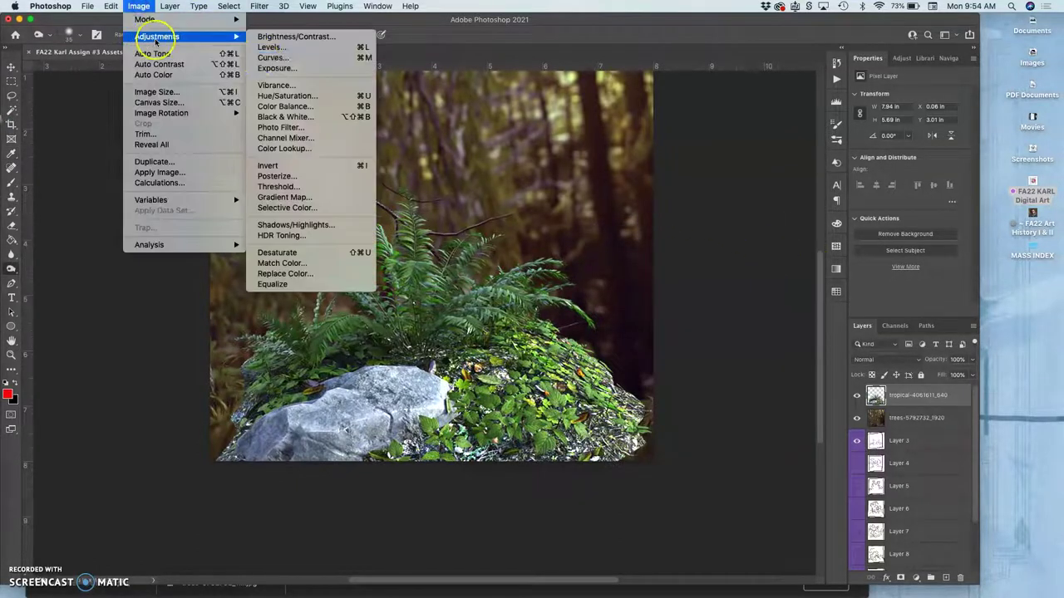
{"action": "left_click", "coordinate": [284, 107]}
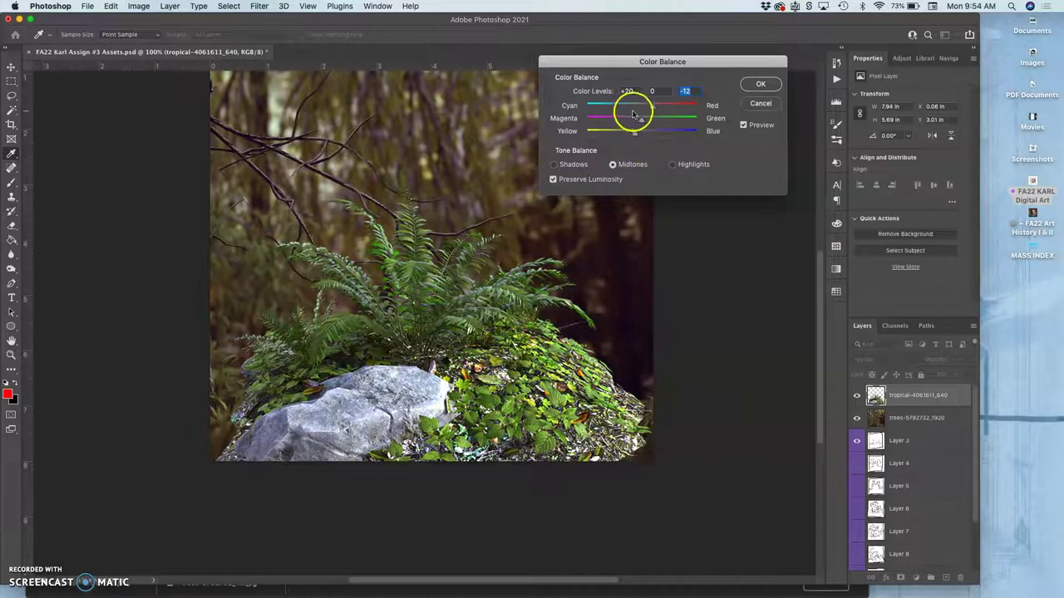
{"action": "left_click", "coordinate": [641, 122]}
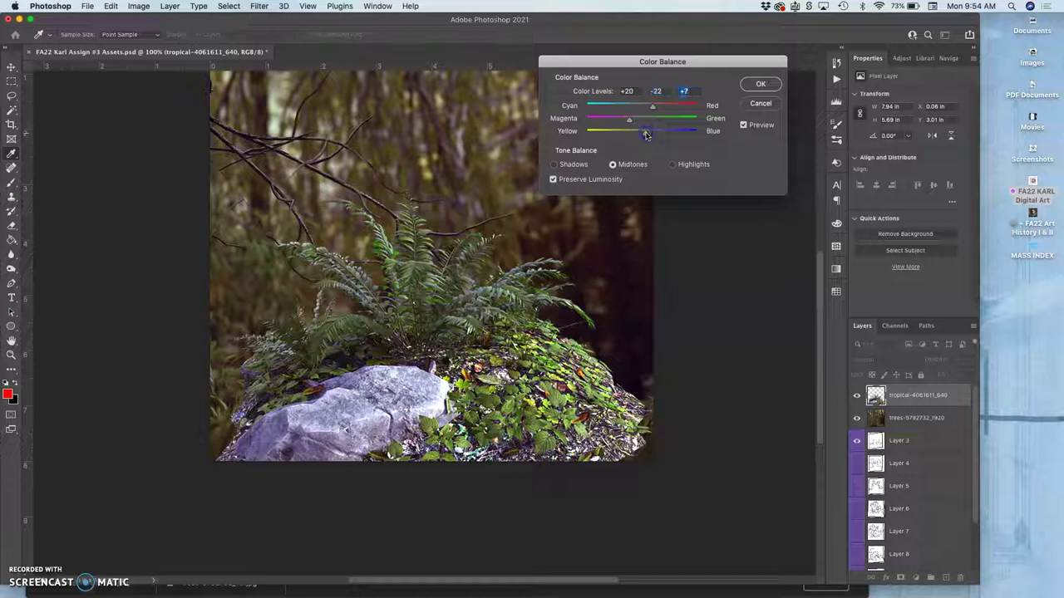
{"action": "left_click", "coordinate": [671, 164]}
{"action": "left_click", "coordinate": [640, 133]}
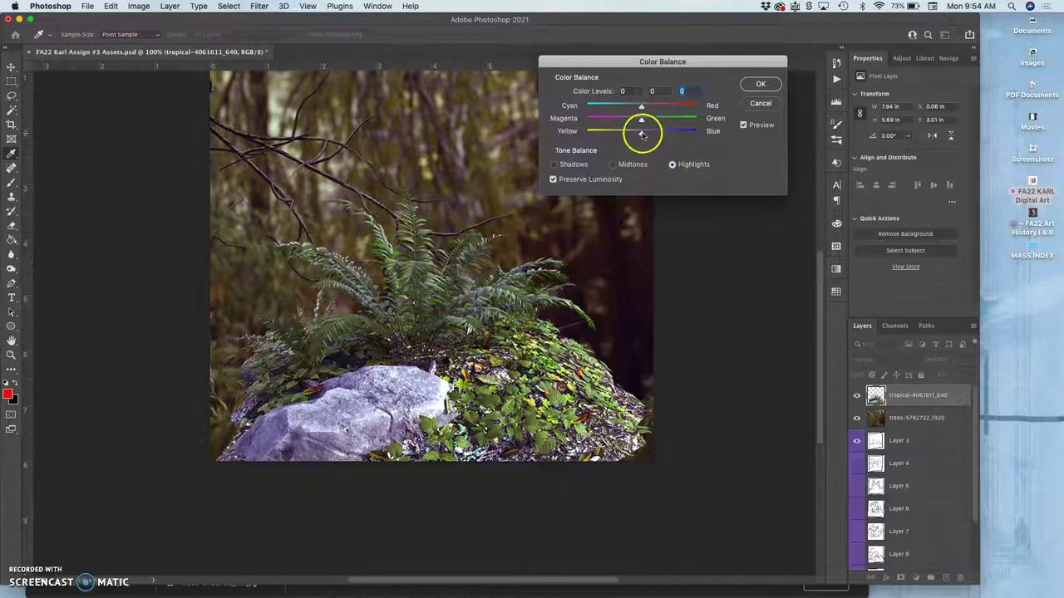
{"action": "left_click_drag", "start_coordinate": [641, 135], "coordinate": [632, 134]}
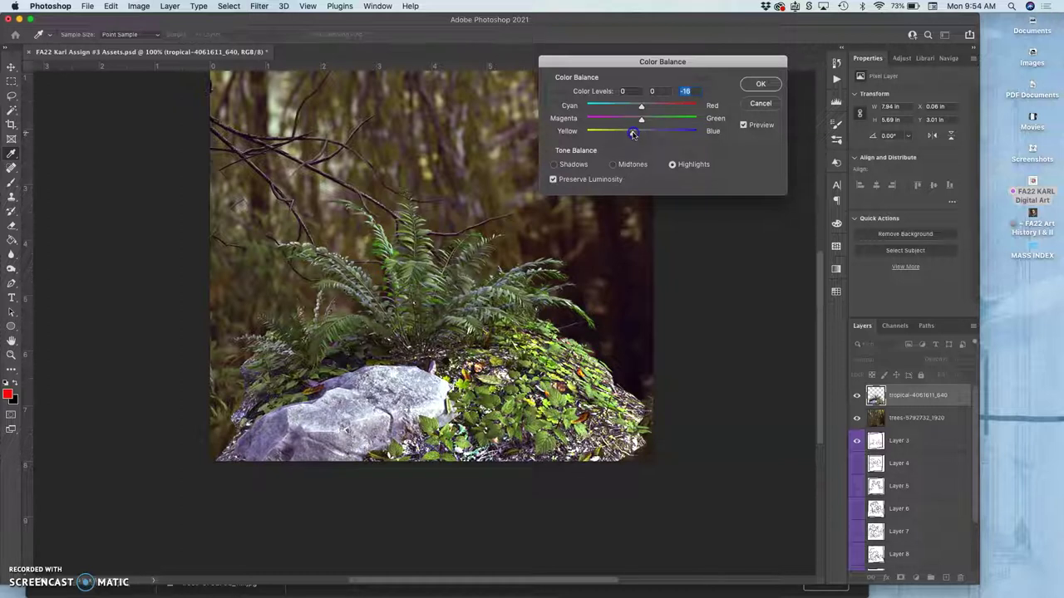
{"action": "left_click", "coordinate": [641, 108]}
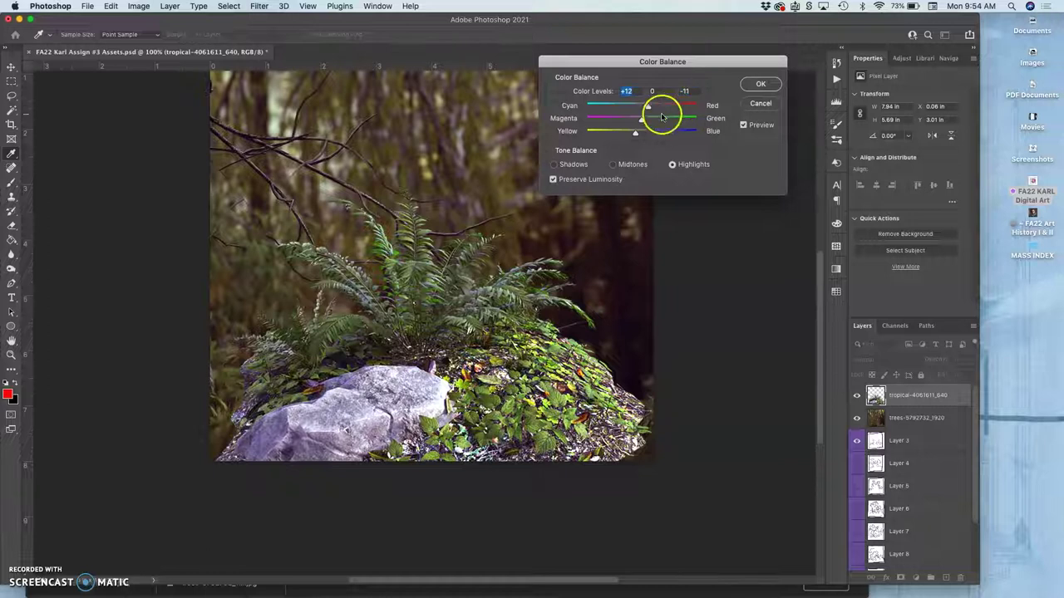
{"action": "left_click", "coordinate": [555, 165]}
{"action": "left_click", "coordinate": [641, 108]}
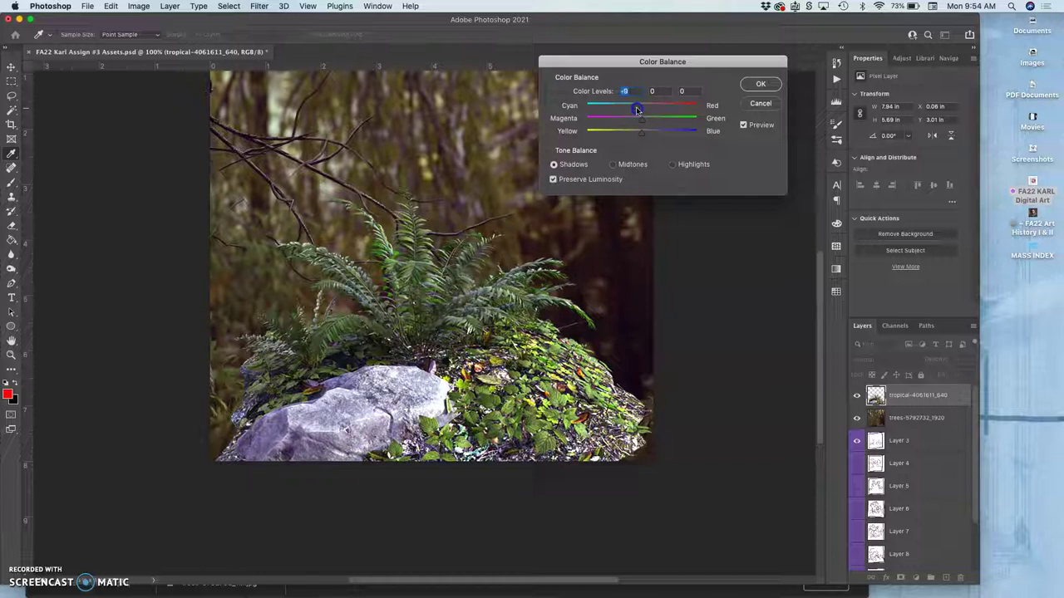
{"action": "left_click", "coordinate": [758, 87]}
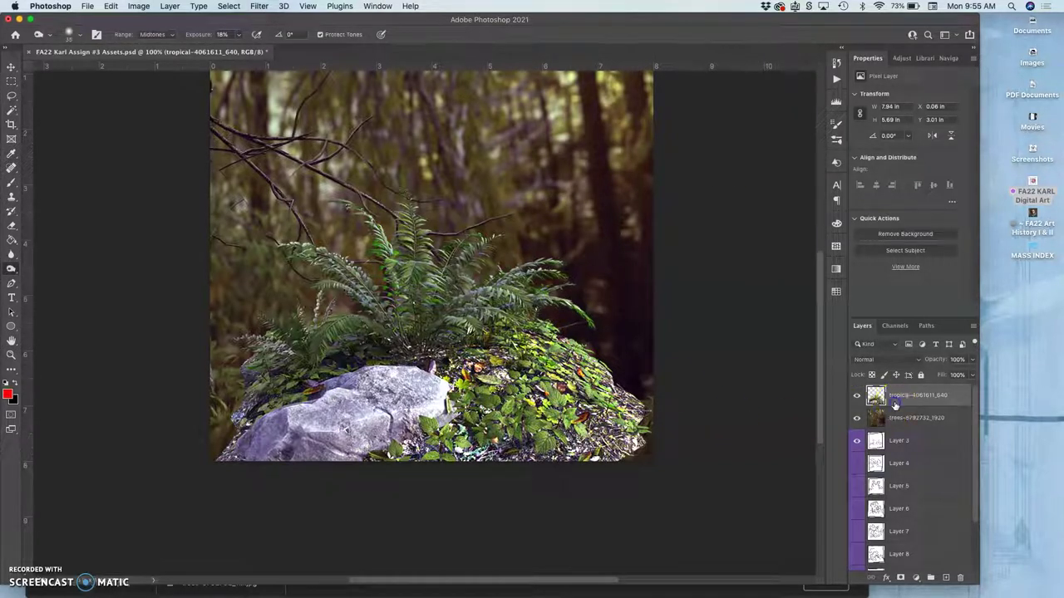
Put the fern-and-rock layer in Distort mode and pull its lower corners outward.
{"action": "key", "text": "super+t"}
{"action": "right_click", "coordinate": [499, 344]}
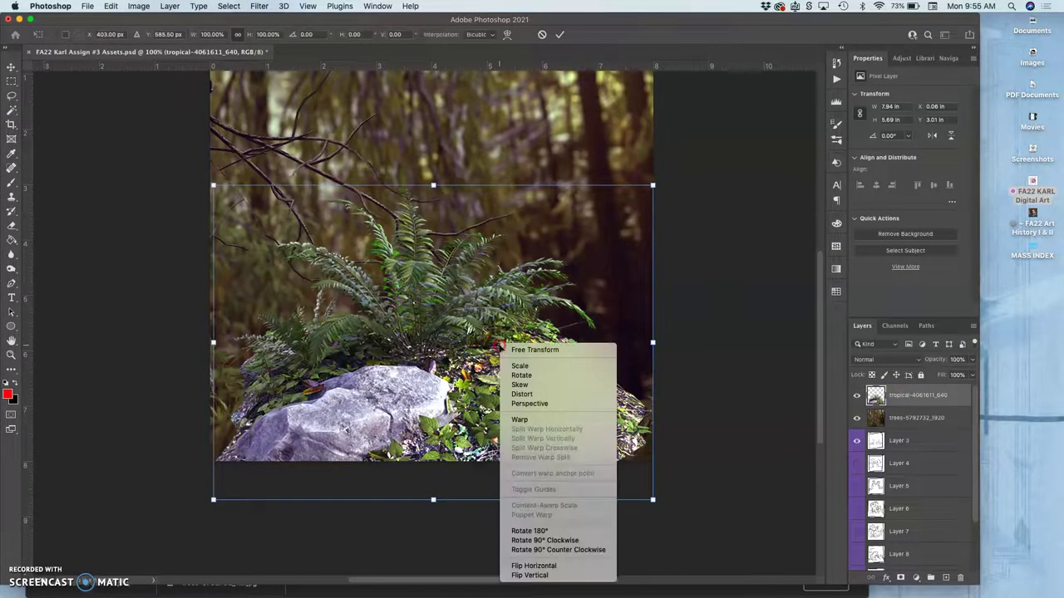
{"action": "left_click", "coordinate": [529, 398]}
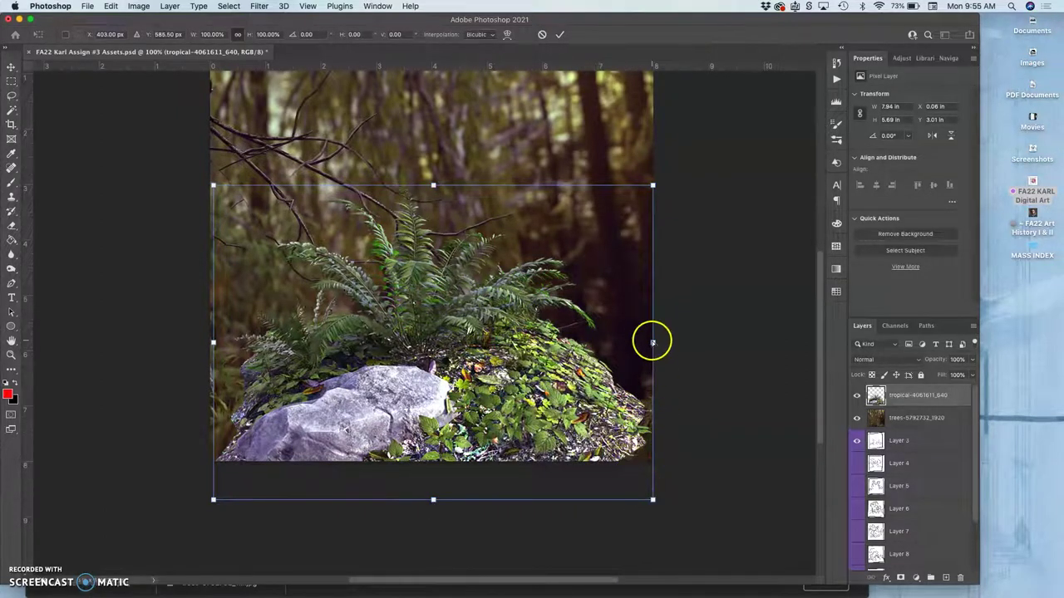
{"action": "left_click_drag", "start_coordinate": [653, 504], "coordinate": [673, 515]}
{"action": "left_click", "coordinate": [556, 471]}
{"action": "left_click", "coordinate": [228, 474]}
{"action": "left_click_drag", "start_coordinate": [214, 485], "coordinate": [197, 485]}
Stretch the top-right corner and right side outward, committing the roughly 108% × 104% distortion.
{"action": "left_click", "coordinate": [580, 319]}
{"action": "left_click", "coordinate": [662, 185]}
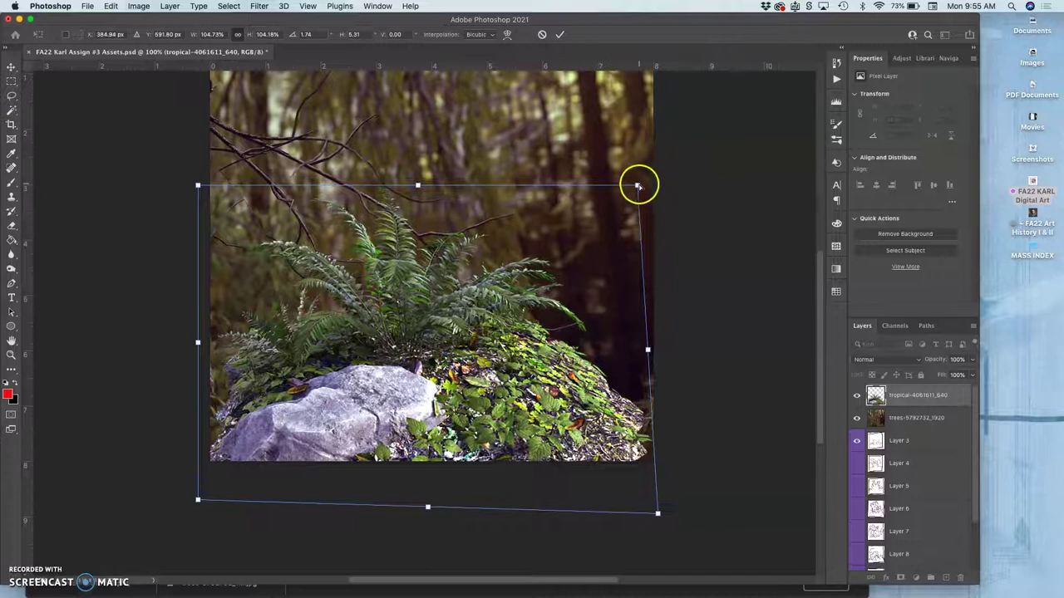
{"action": "left_click_drag", "start_coordinate": [639, 182], "coordinate": [660, 186]}
{"action": "left_click_drag", "start_coordinate": [659, 351], "coordinate": [670, 348]}
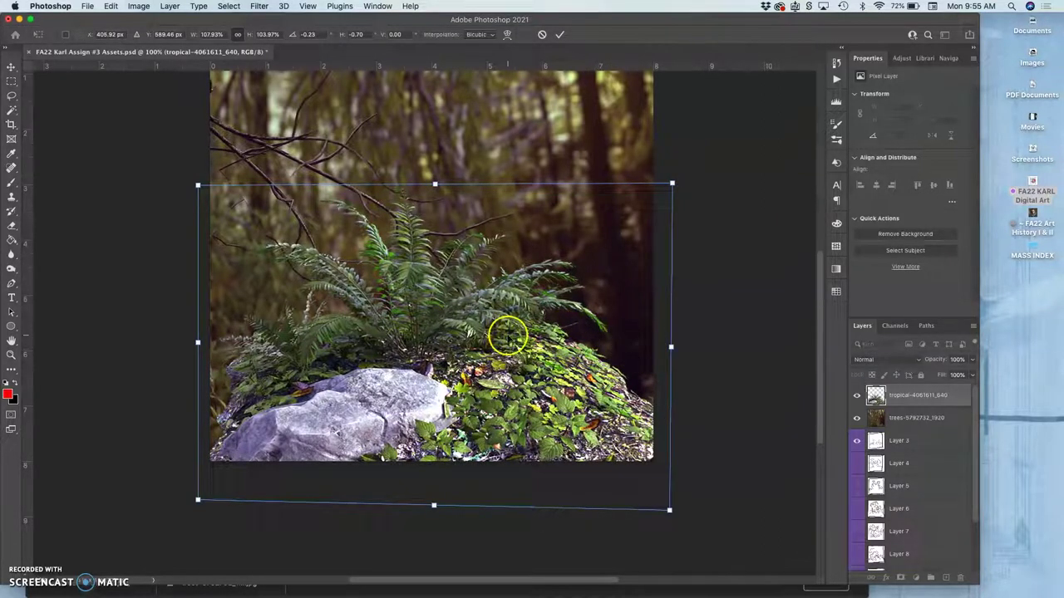
{"action": "key", "text": "Return"}
{"action": "key", "text": "o"}
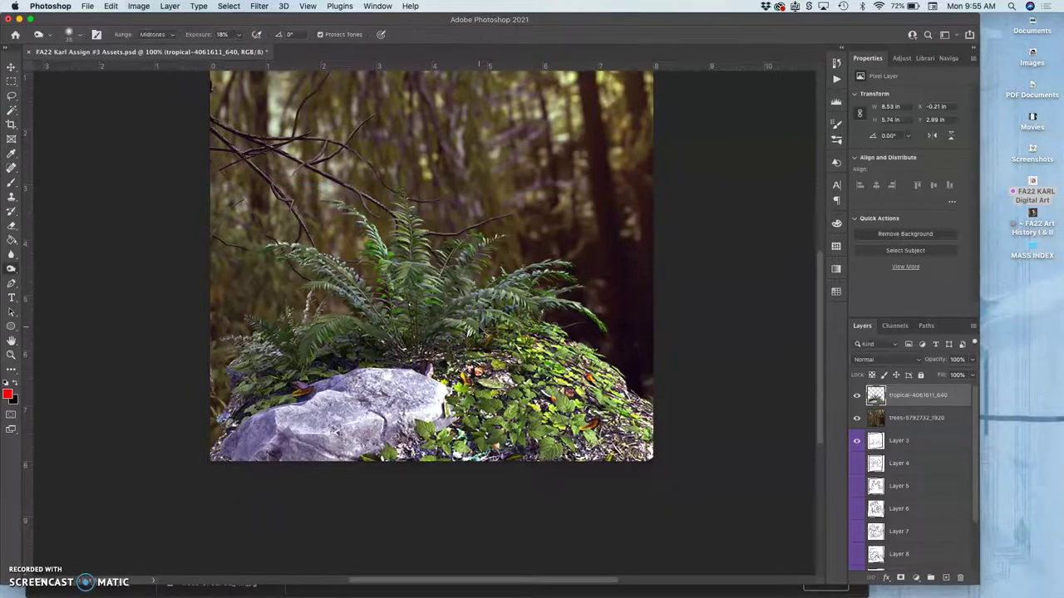
{"action": "scroll", "coordinate": [481, 333], "scroll_direction": "up", "scroll_amount": 5}
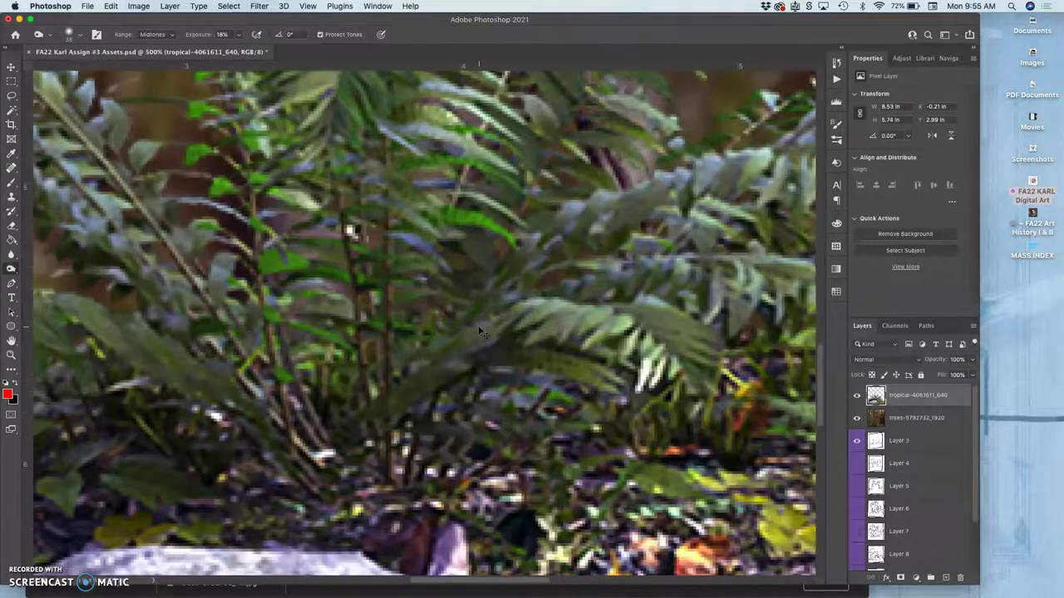
{"action": "scroll", "coordinate": [480, 333], "scroll_direction": "up", "scroll_amount": 10}
{"action": "scroll", "coordinate": [480, 333], "scroll_direction": "left", "scroll_amount": 5}
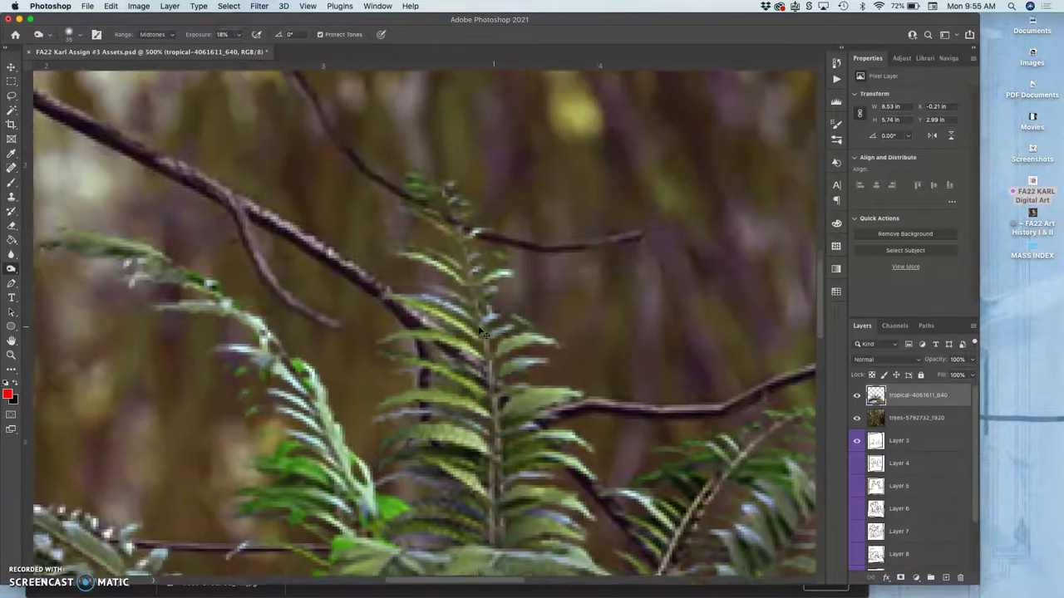
{"action": "scroll", "coordinate": [480, 332], "scroll_direction": "up", "scroll_amount": 6}
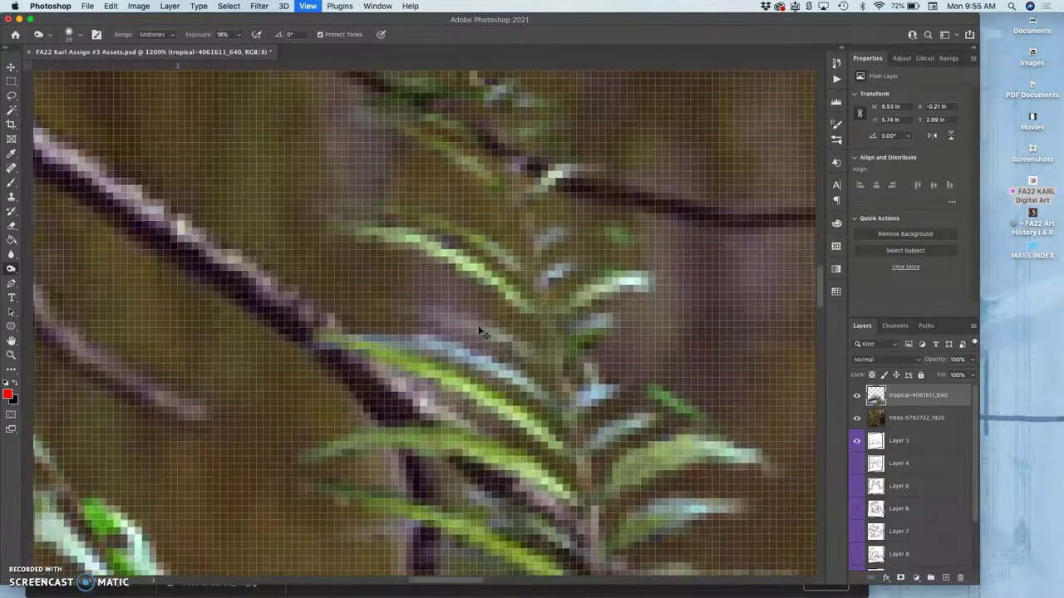
{"action": "key", "text": "super+minus"}
{"action": "key", "text": "super+minus"}
{"action": "key", "text": "super+minus"}
{"action": "key", "text": "super+minus"}
{"action": "key", "text": "super+minus"}
{"action": "key", "text": "super+minus"}
{"action": "key", "text": "super+minus"}
{"action": "key", "text": "super+minus"}
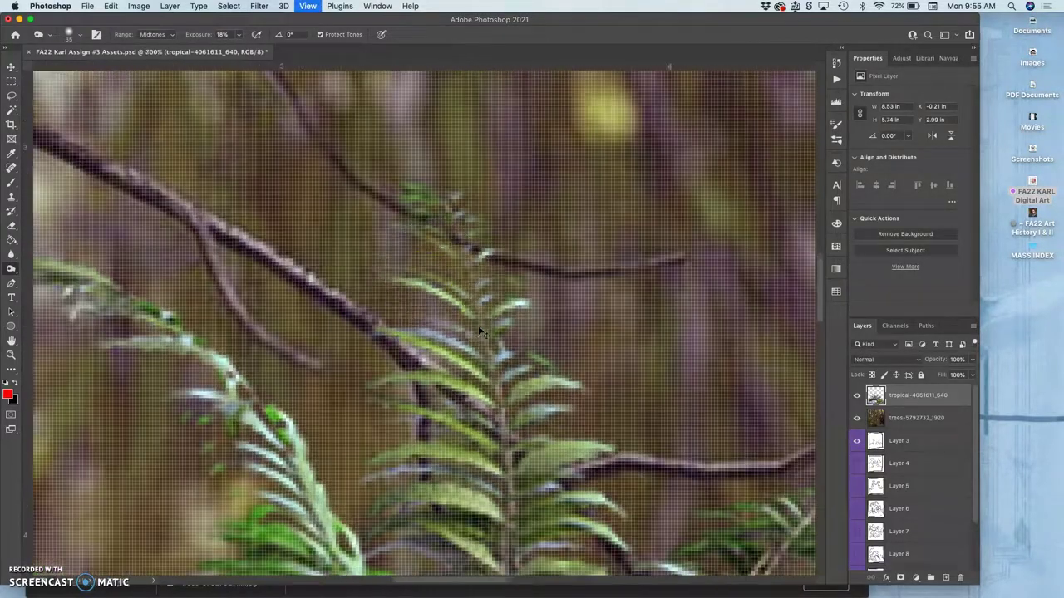
{"action": "left_click", "coordinate": [139, 6]}
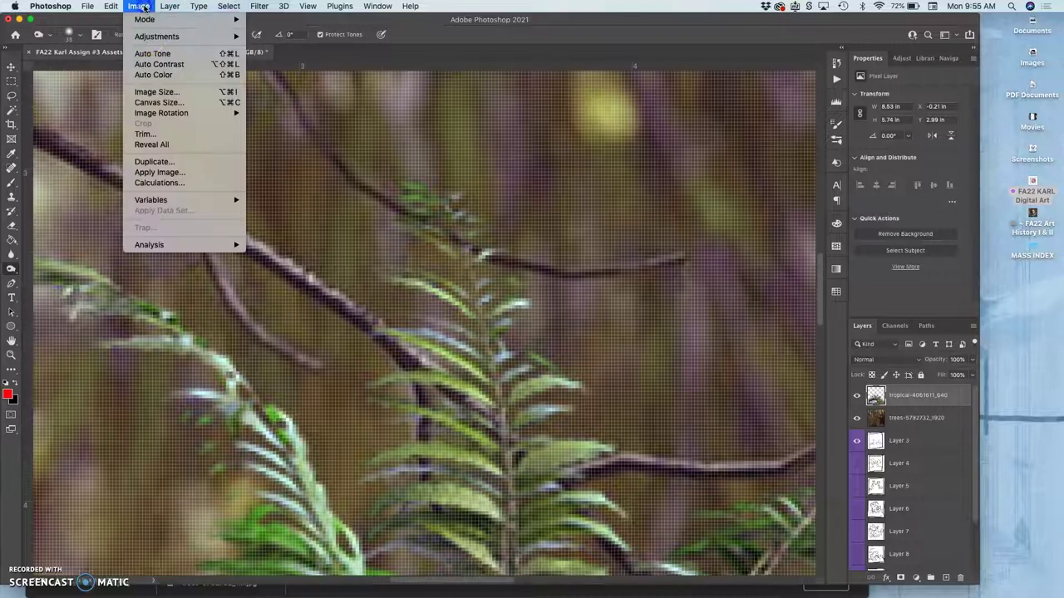
{"action": "left_click", "coordinate": [147, 92]}
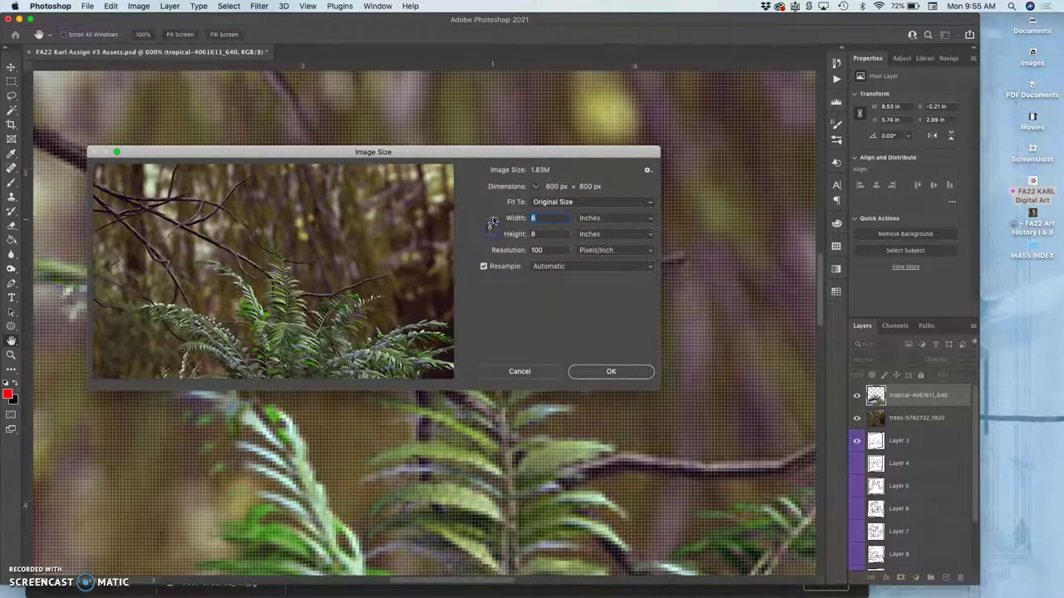
{"action": "left_click", "coordinate": [611, 371]}
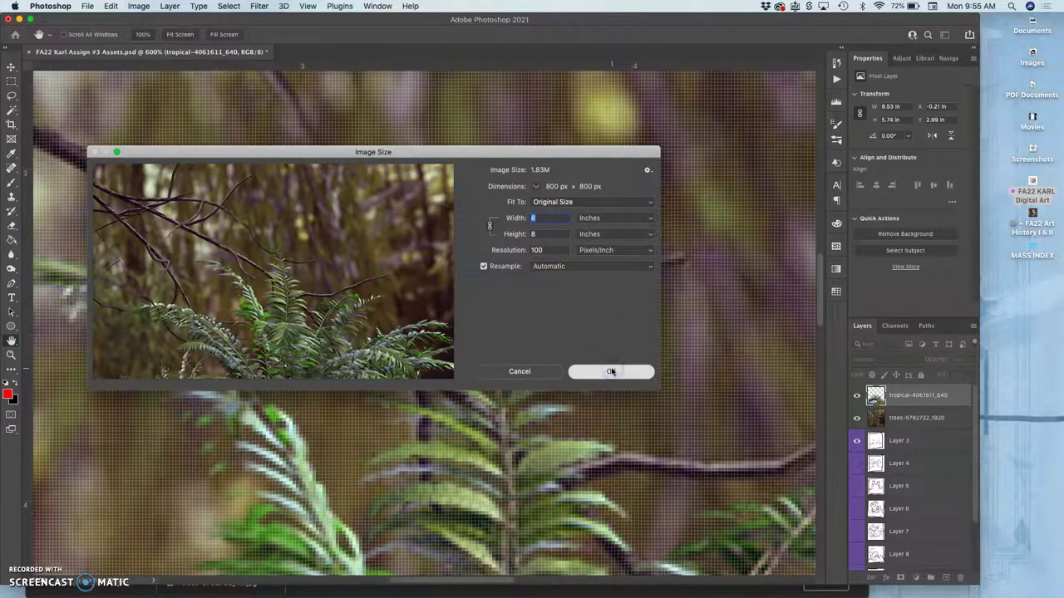
{"action": "key", "text": "o"}
{"action": "key", "text": "super+minus"}
{"action": "key", "text": "super+minus"}
{"action": "key", "text": "super+minus"}
{"action": "key", "text": "super+minus"}
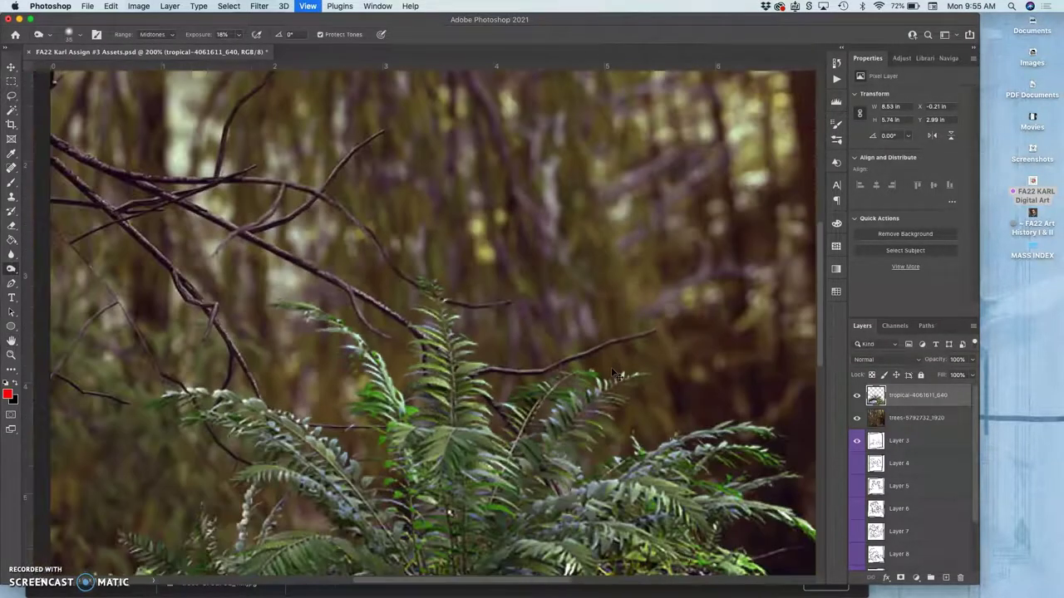
{"action": "key", "text": "super+minus"}
Lighten part of the fern and open the Layer Style dialog for the top tropical fern layer.
{"action": "scroll", "coordinate": [612, 373], "scroll_direction": "down", "scroll_amount": 2}
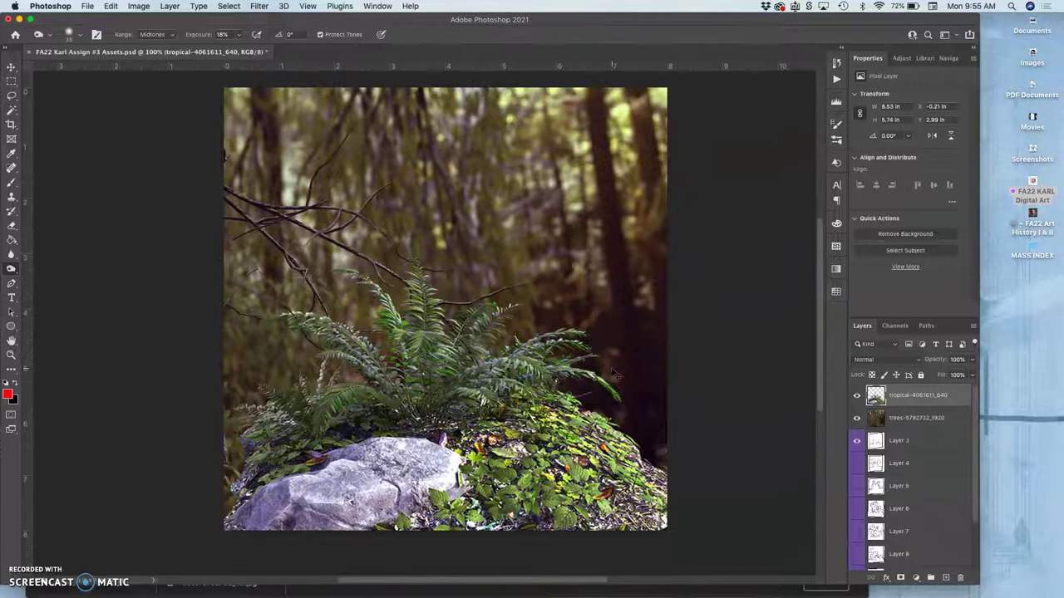
{"action": "mouse_move", "coordinate": [566, 341]}
{"action": "left_mouse_down"}
{"action": "mouse_move", "coordinate": [517, 341]}
{"action": "mouse_move", "coordinate": [559, 371]}
{"action": "mouse_move", "coordinate": [605, 370]}
{"action": "mouse_move", "coordinate": [574, 377]}
{"action": "mouse_move", "coordinate": [510, 358]}
{"action": "mouse_move", "coordinate": [487, 337]}
{"action": "left_mouse_up"}
{"action": "left_click", "coordinate": [943, 397]}
{"action": "double_click", "coordinate": [962, 398]}
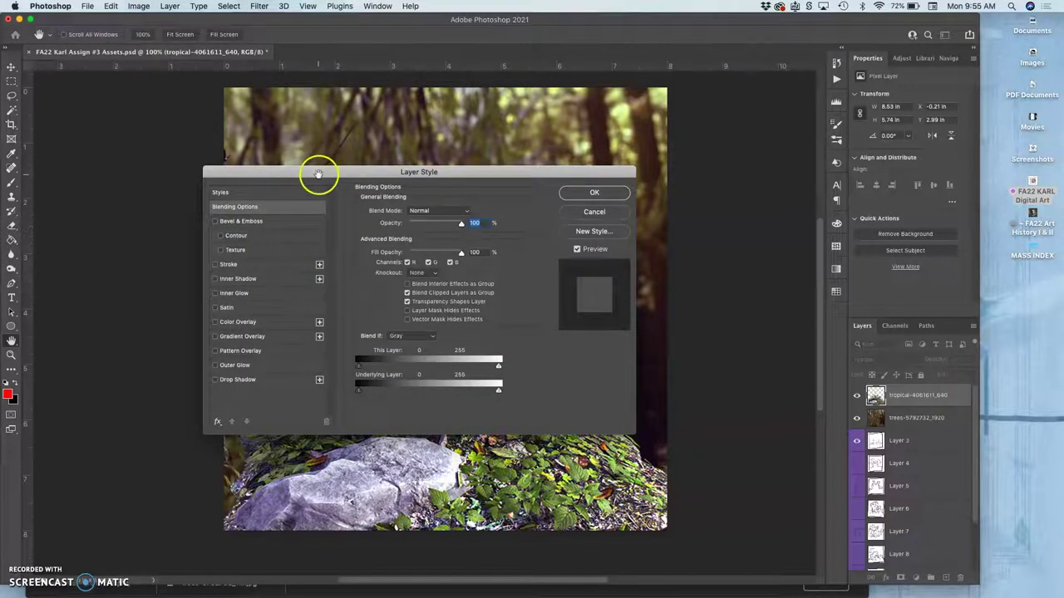
{"action": "left_click_drag", "start_coordinate": [317, 172], "coordinate": [159, 61]}
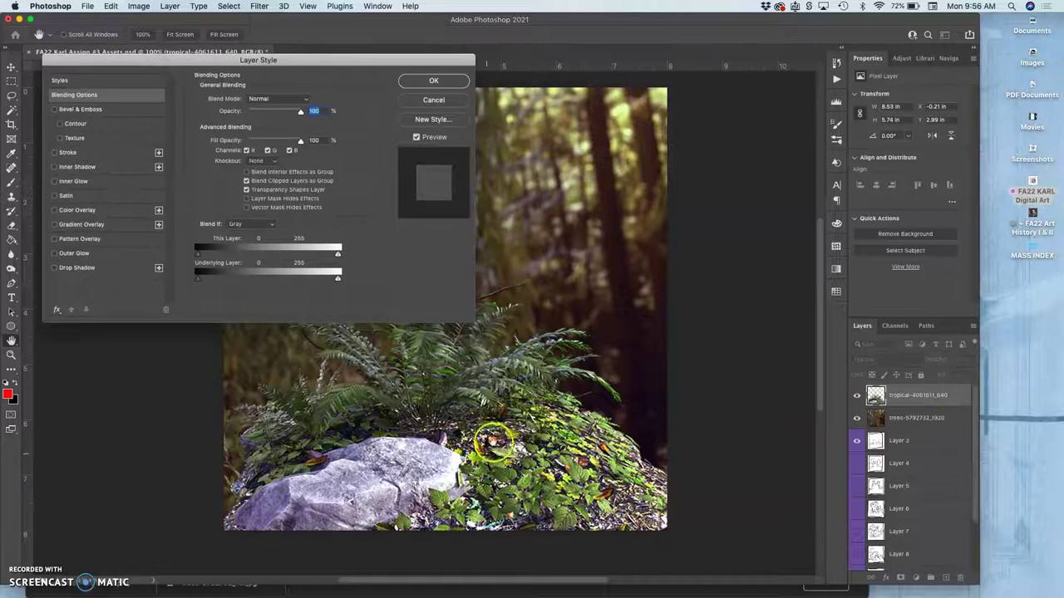
{"action": "left_click_drag", "start_coordinate": [475, 316], "coordinate": [560, 350]}
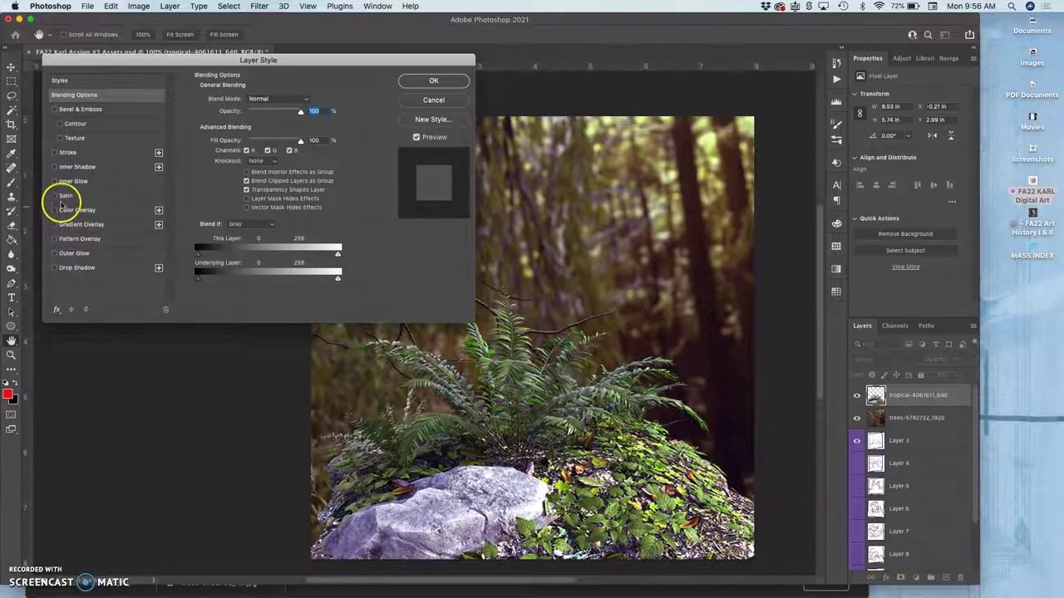
Add an Outer Glow with about 14% opacity, 43% noise, 2% spread and 90 px size.
{"action": "left_click", "coordinate": [54, 253]}
{"action": "left_click", "coordinate": [81, 253]}
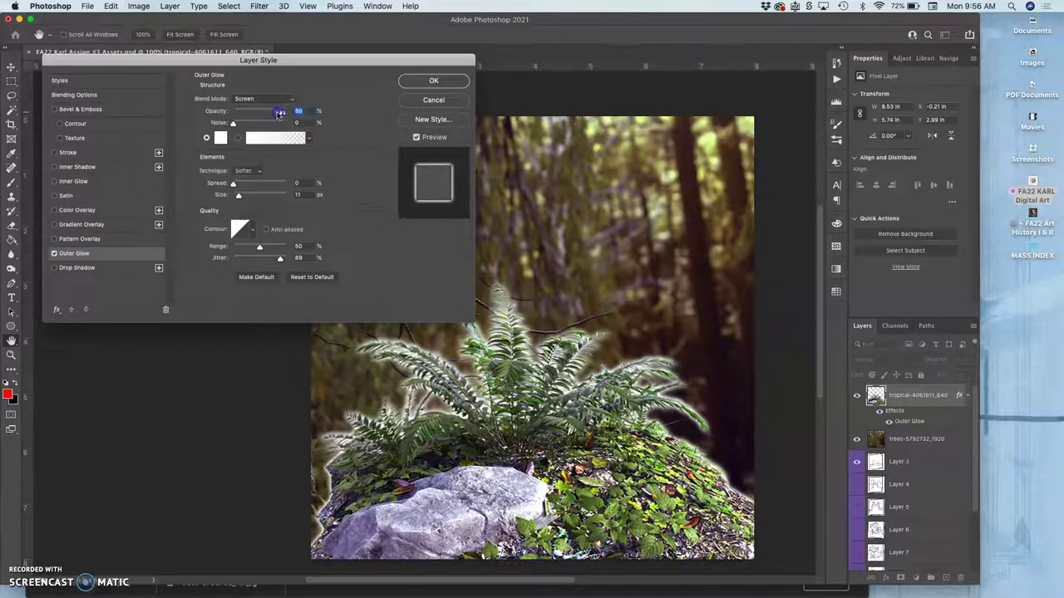
{"action": "left_click_drag", "start_coordinate": [274, 114], "coordinate": [258, 114]}
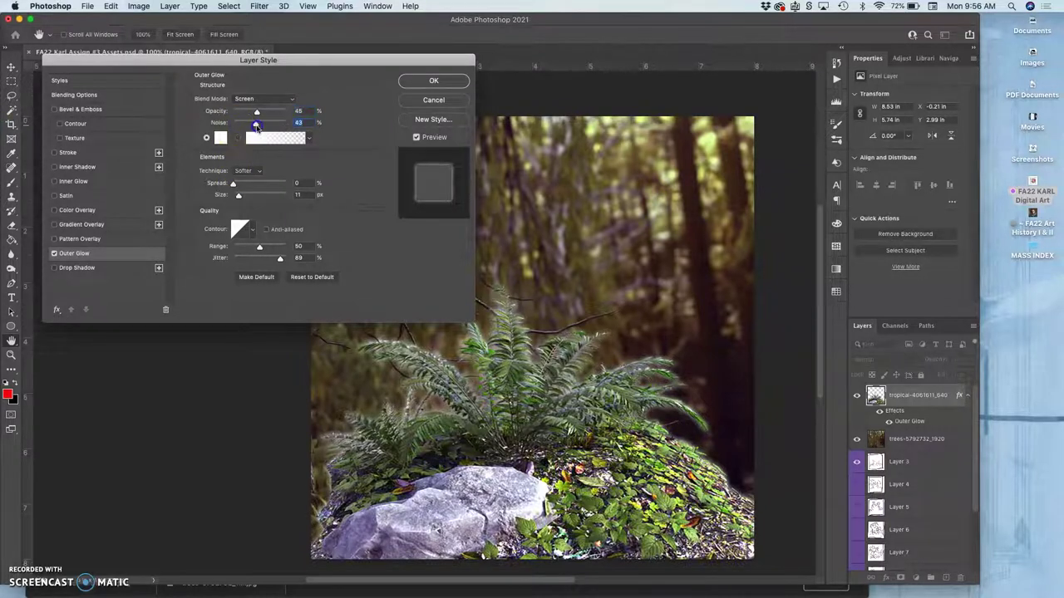
{"action": "left_click_drag", "start_coordinate": [233, 183], "coordinate": [257, 198]}
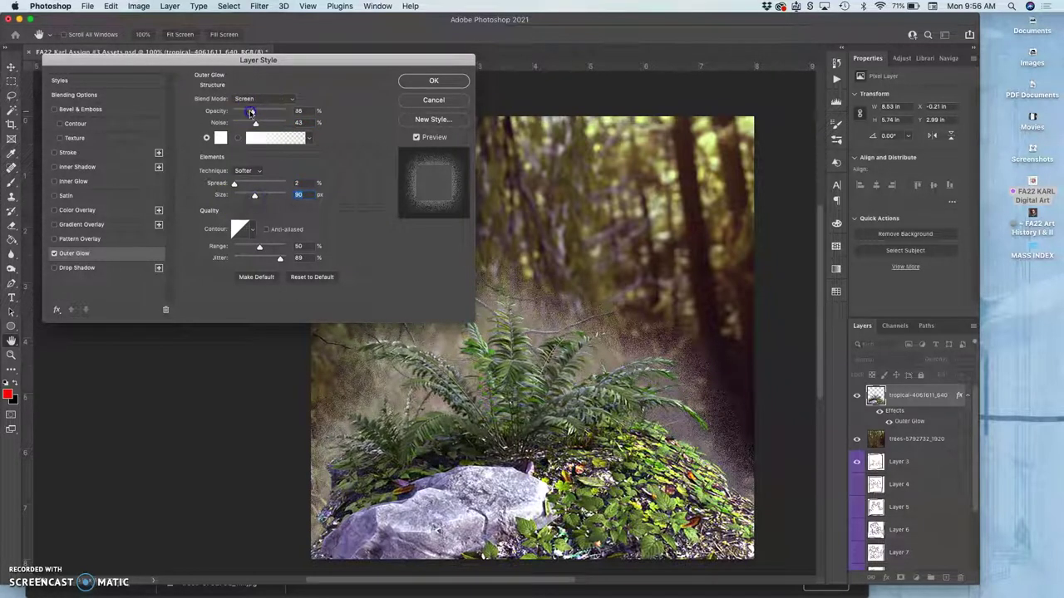
{"action": "left_click_drag", "start_coordinate": [240, 113], "coordinate": [241, 115]}
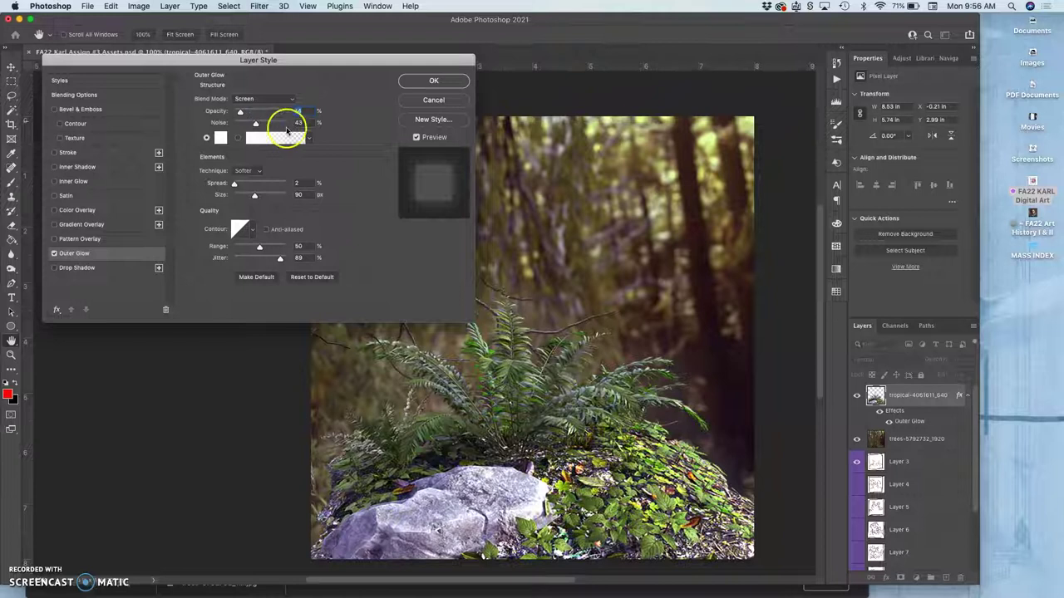
{"action": "left_click", "coordinate": [431, 81]}
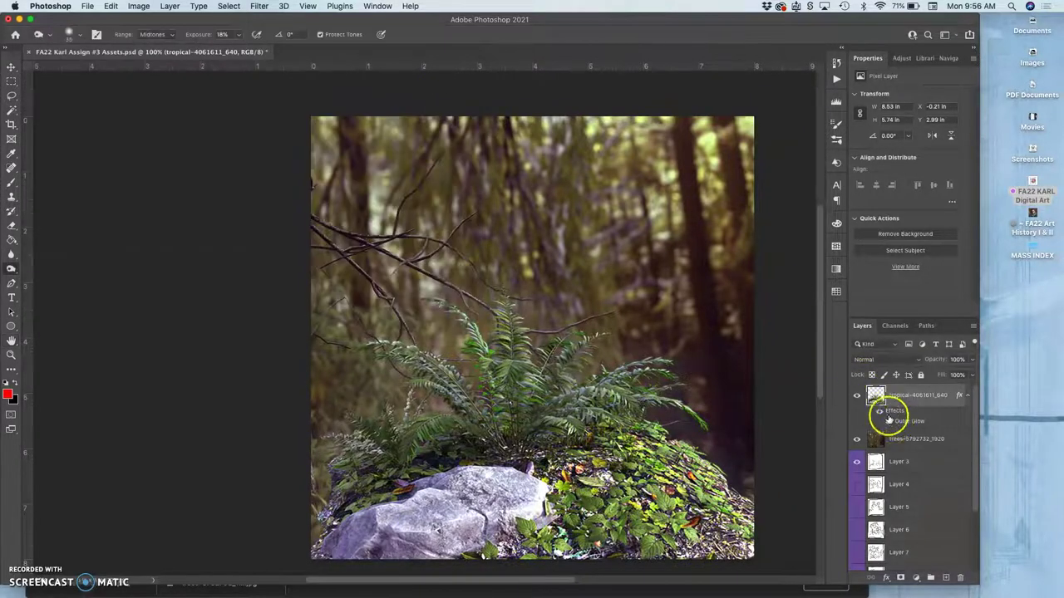
{"action": "left_click", "coordinate": [880, 411]}
{"action": "left_click", "coordinate": [880, 412]}
{"action": "left_click", "coordinate": [880, 411]}
{"action": "left_click", "coordinate": [880, 411]}
{"action": "left_click", "coordinate": [880, 411]}
{"action": "left_click", "coordinate": [880, 411]}
{"action": "left_click", "coordinate": [880, 411]}
{"action": "left_click", "coordinate": [880, 411]}
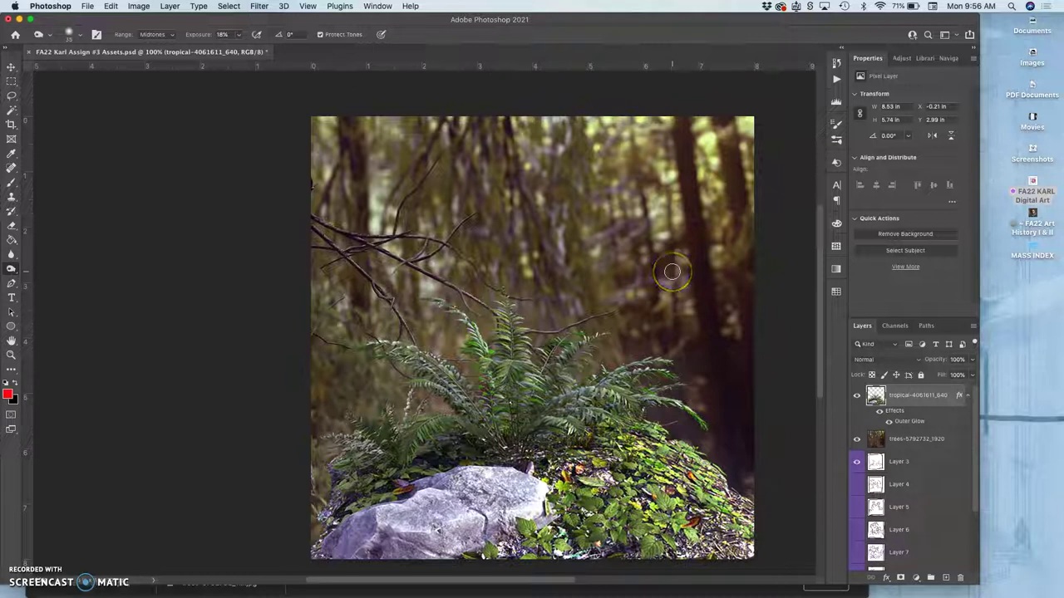
{"action": "left_click", "coordinate": [857, 439]}
{"action": "left_click", "coordinate": [856, 396]}
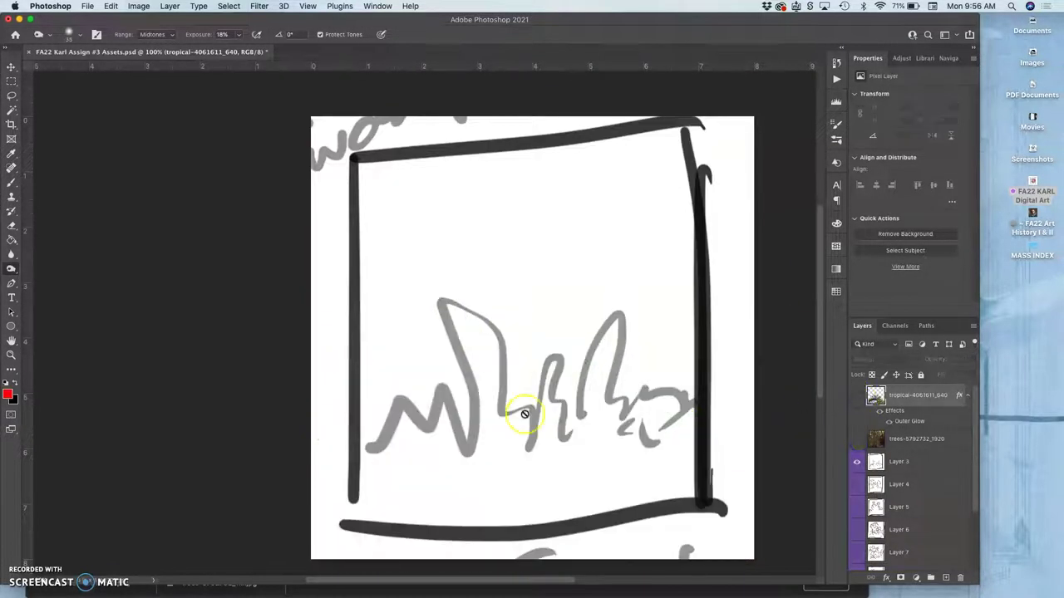
{"action": "left_click", "coordinate": [855, 439]}
{"action": "left_click", "coordinate": [855, 398]}
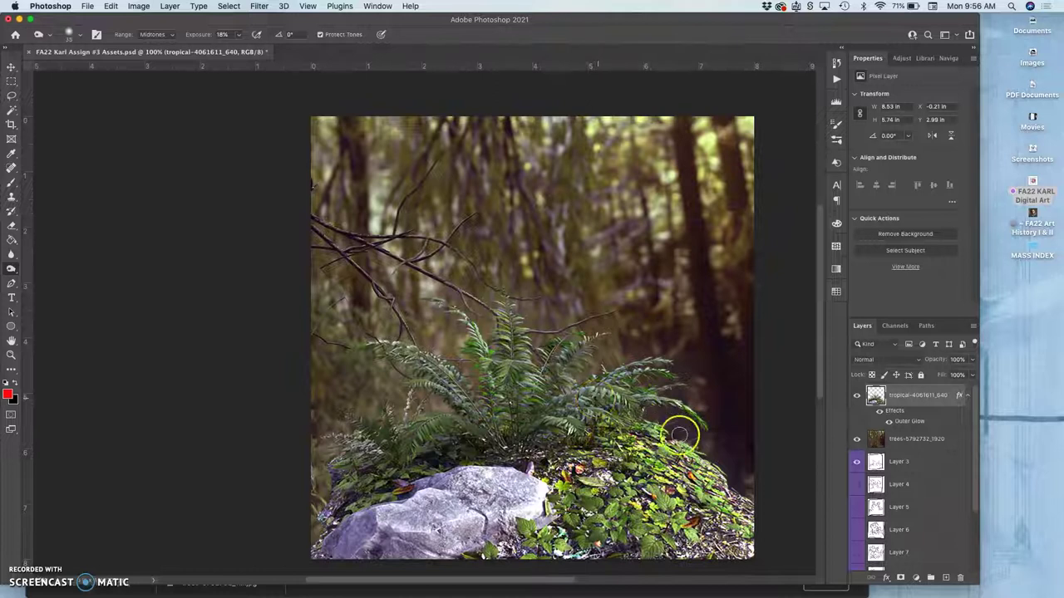
{"action": "left_click_drag", "start_coordinate": [866, 454], "coordinate": [904, 429]}
{"action": "left_click", "coordinate": [898, 404]}
{"action": "left_click", "coordinate": [904, 435]}
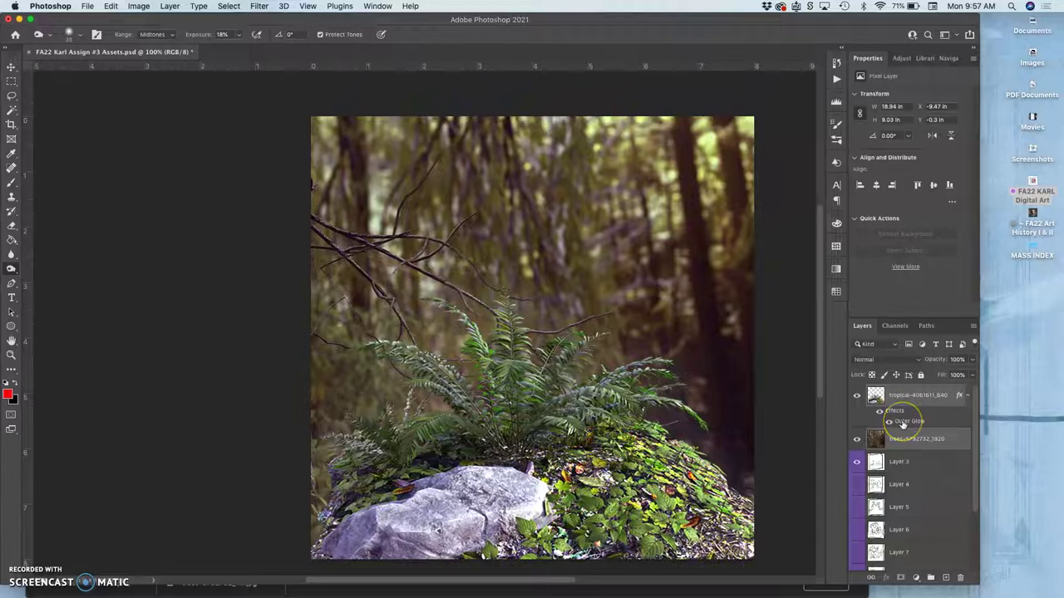
Duplicate the fern and trees layers below Layer 3, then hide the originals and Layer 3.
{"action": "key", "text": "super+j"}
{"action": "left_click_drag", "start_coordinate": [904, 430], "coordinate": [898, 533]}
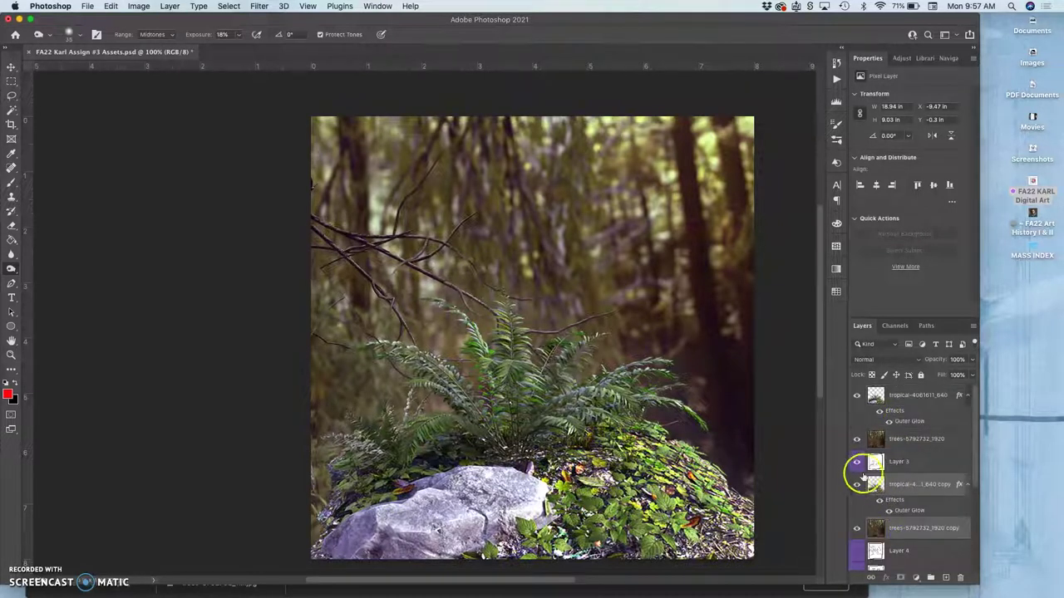
{"action": "left_click", "coordinate": [899, 464]}
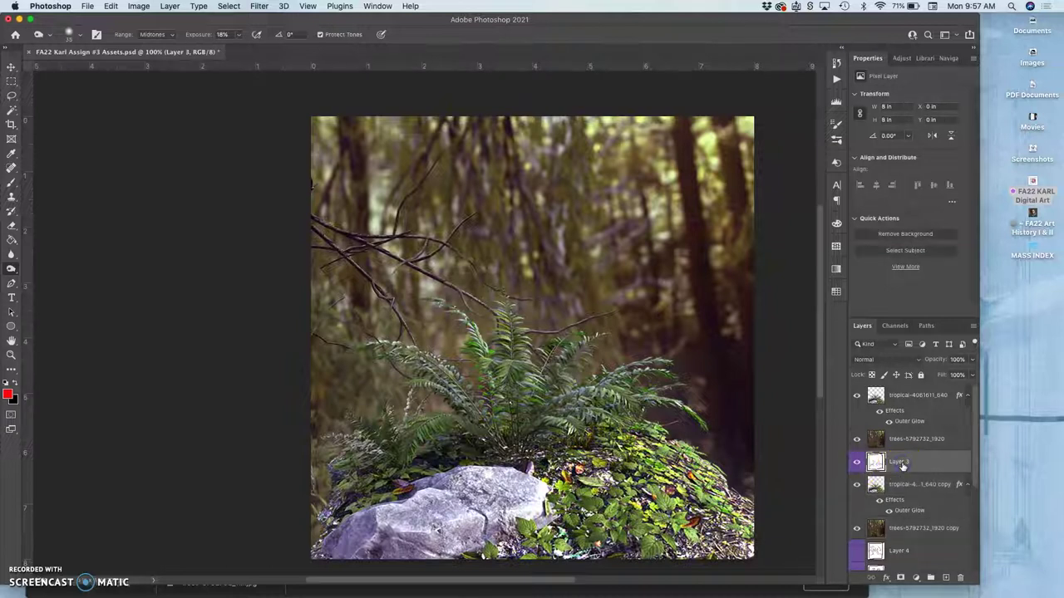
{"action": "left_click", "coordinate": [857, 396]}
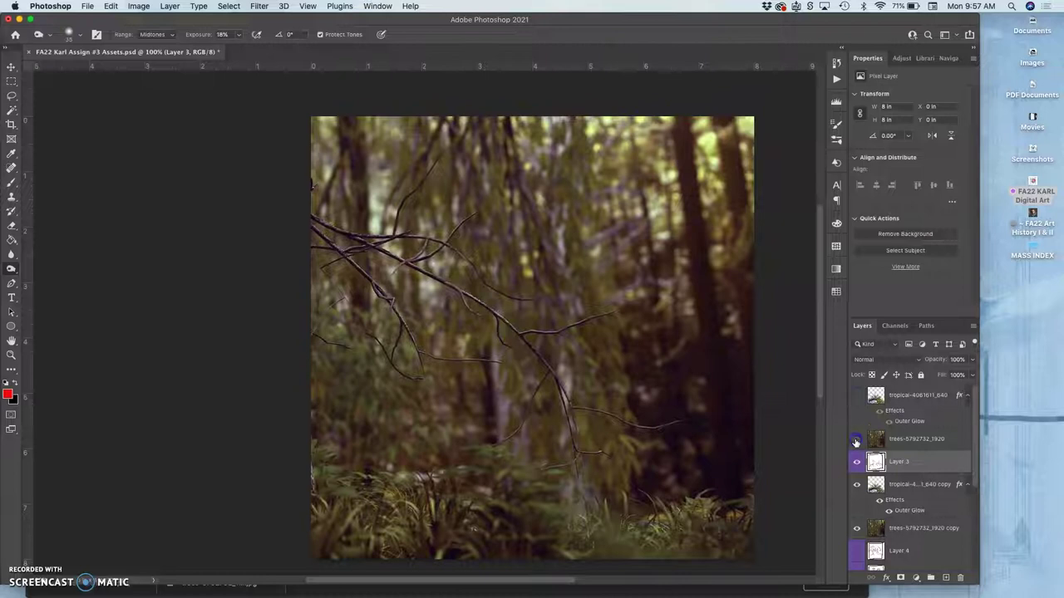
{"action": "left_click", "coordinate": [857, 437]}
{"action": "left_click", "coordinate": [857, 463]}
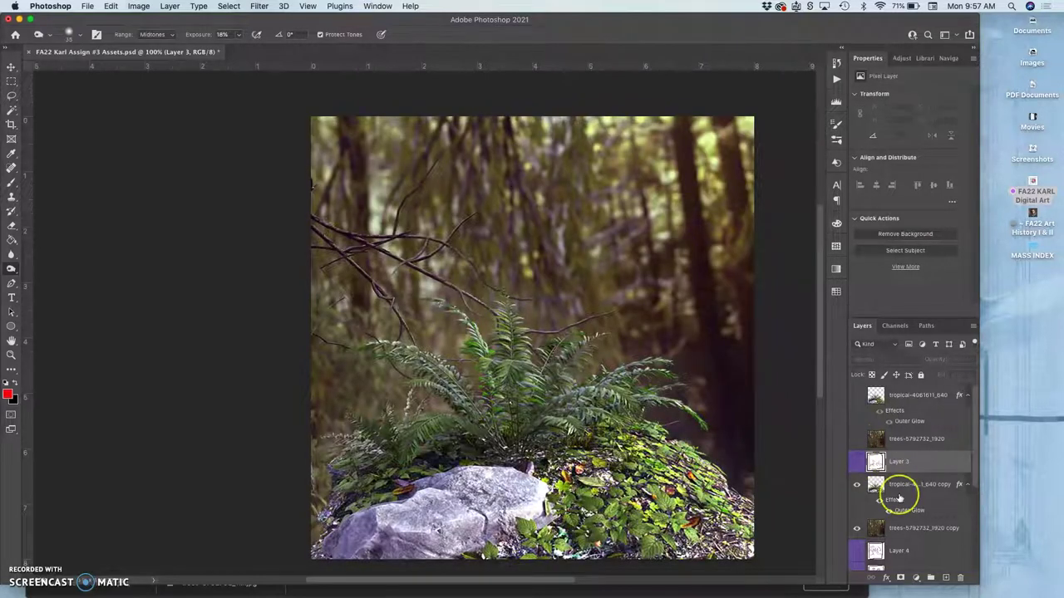
Show Layer 4 at 100% opacity beneath the visible copied fern and trees layers.
{"action": "scroll", "coordinate": [898, 490], "scroll_direction": "down", "scroll_amount": 3}
{"action": "left_click", "coordinate": [857, 478]}
{"action": "left_click", "coordinate": [857, 455]}
{"action": "left_click", "coordinate": [856, 411]}
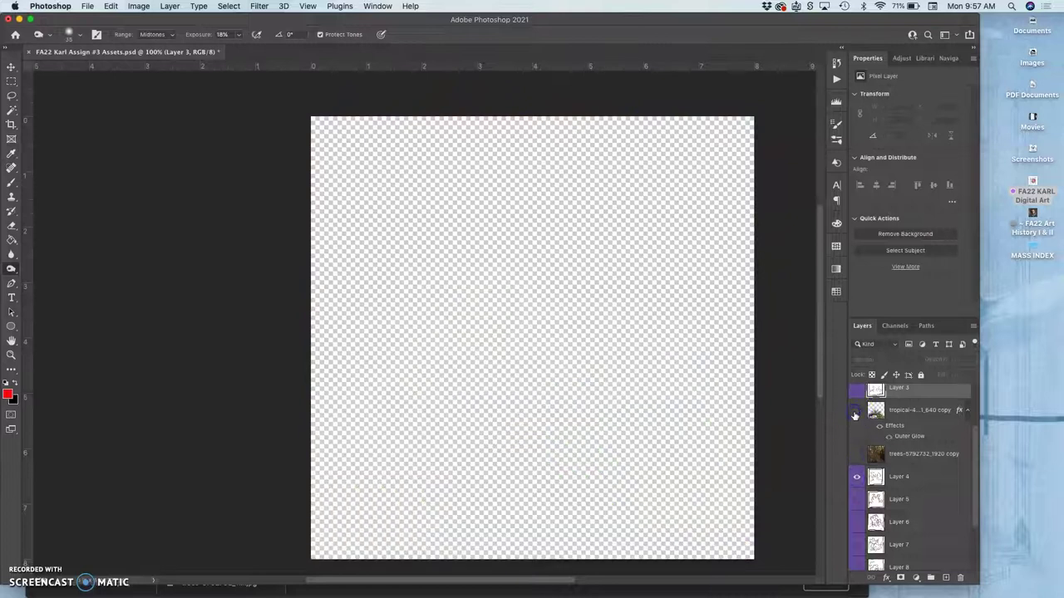
{"action": "left_click", "coordinate": [906, 476]}
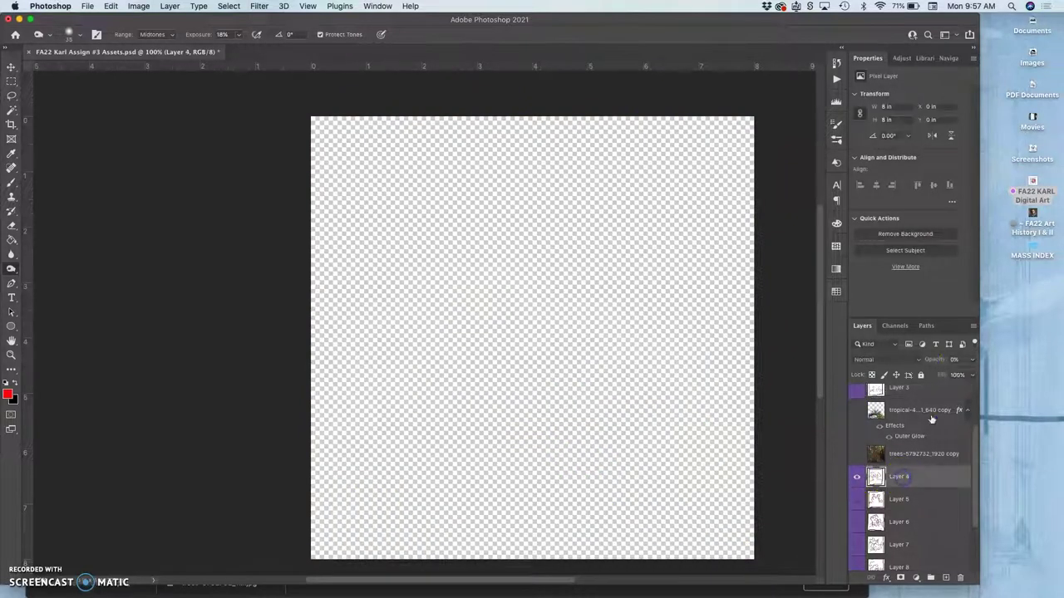
{"action": "left_click", "coordinate": [971, 362]}
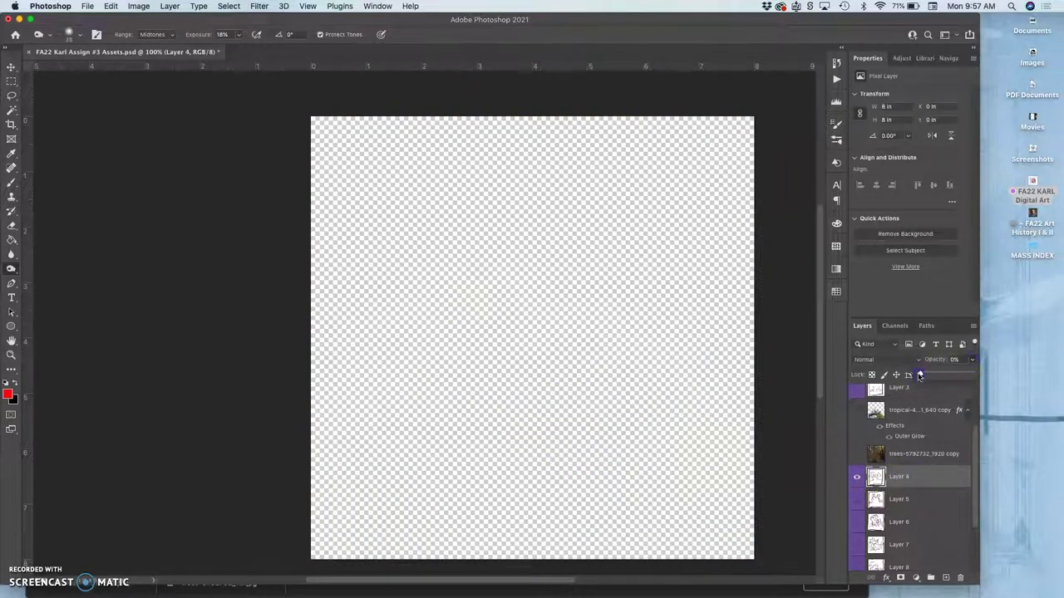
{"action": "left_click_drag", "start_coordinate": [922, 375], "coordinate": [1013, 378]}
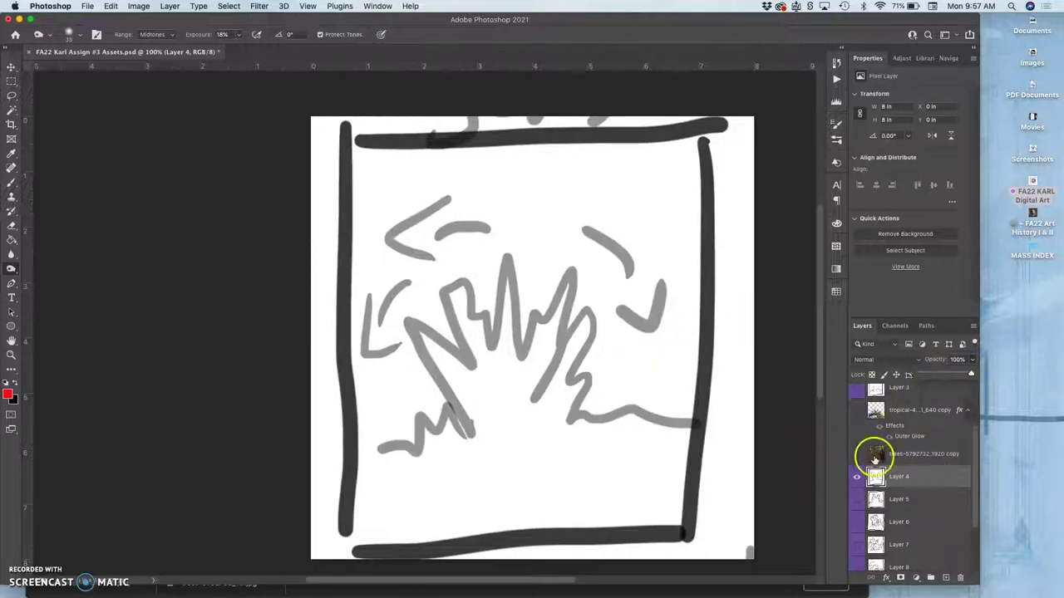
{"action": "left_click", "coordinate": [859, 457]}
{"action": "left_click", "coordinate": [857, 410]}
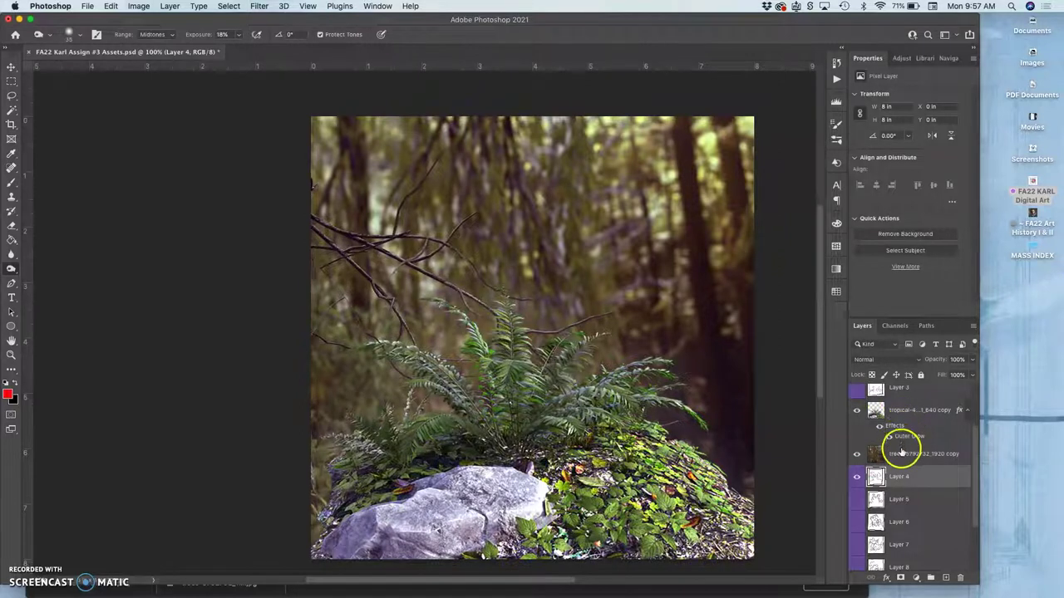
{"action": "left_click", "coordinate": [899, 418]}
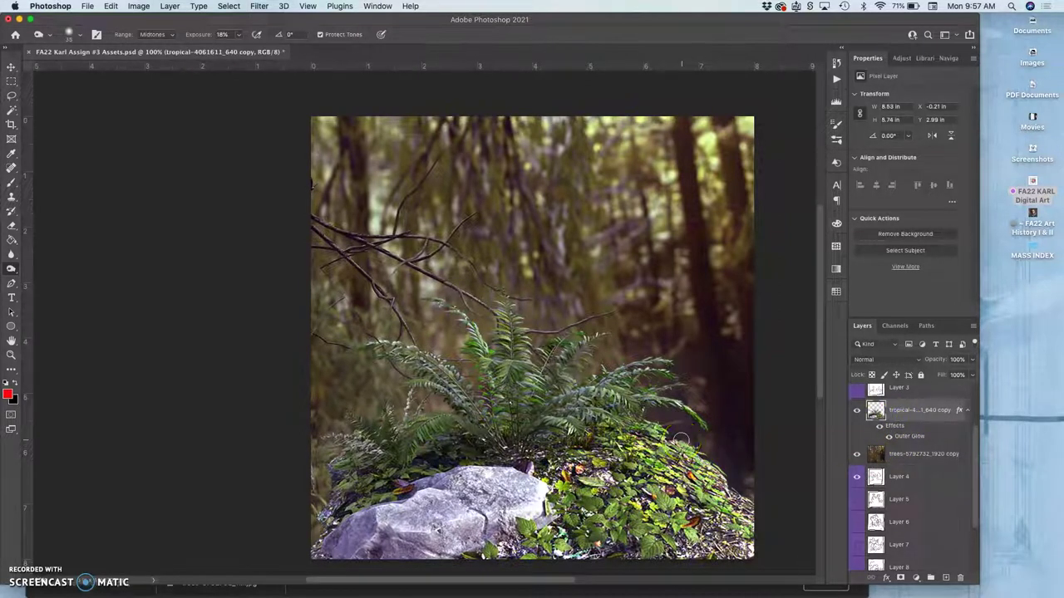
Duplicate the fern layer as tropical-4061611_640 copy 2, cancelling the stray transform.
{"action": "key", "text": "super+j"}
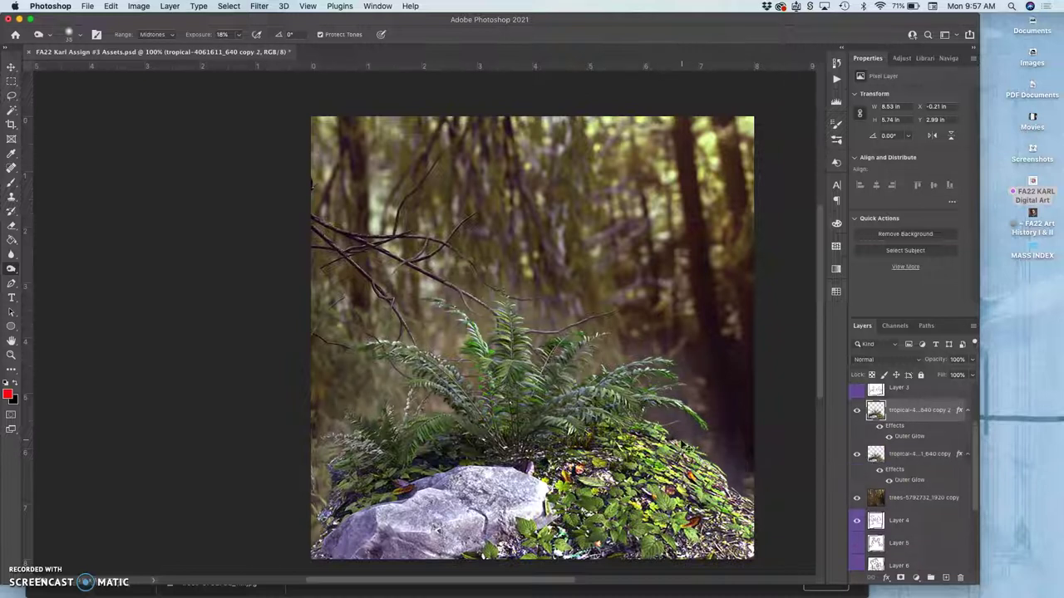
{"action": "key", "text": "super+t"}
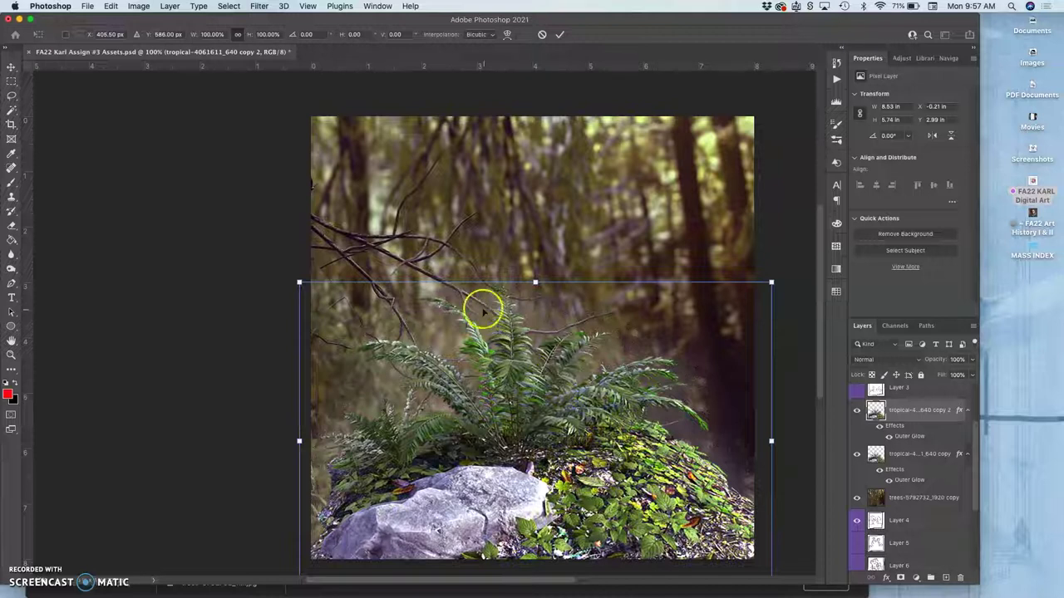
{"action": "left_click", "coordinate": [110, 6]}
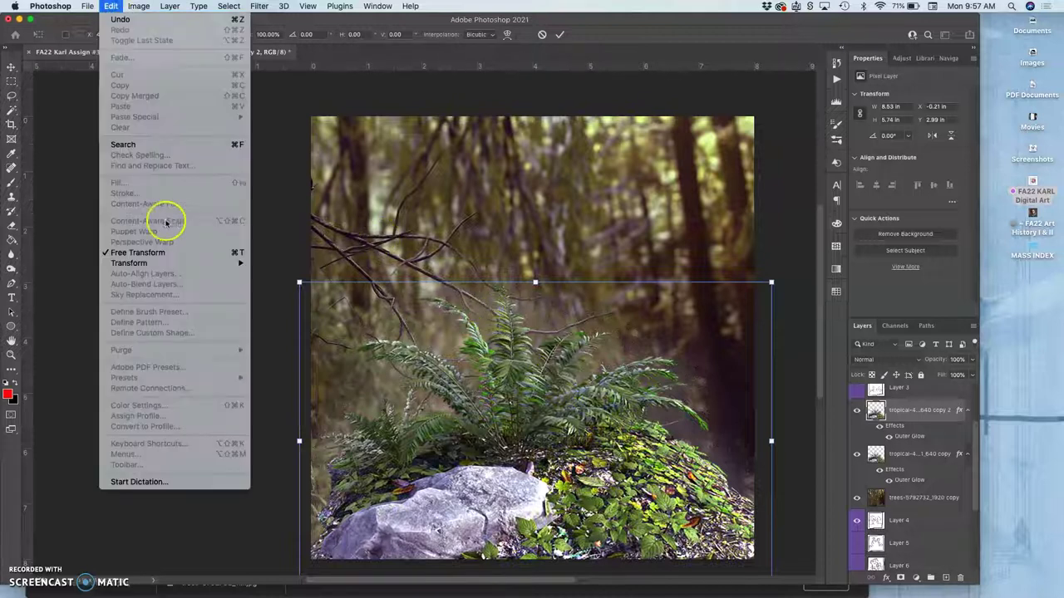
{"action": "left_click", "coordinate": [266, 210]}
{"action": "key", "text": "Return"}
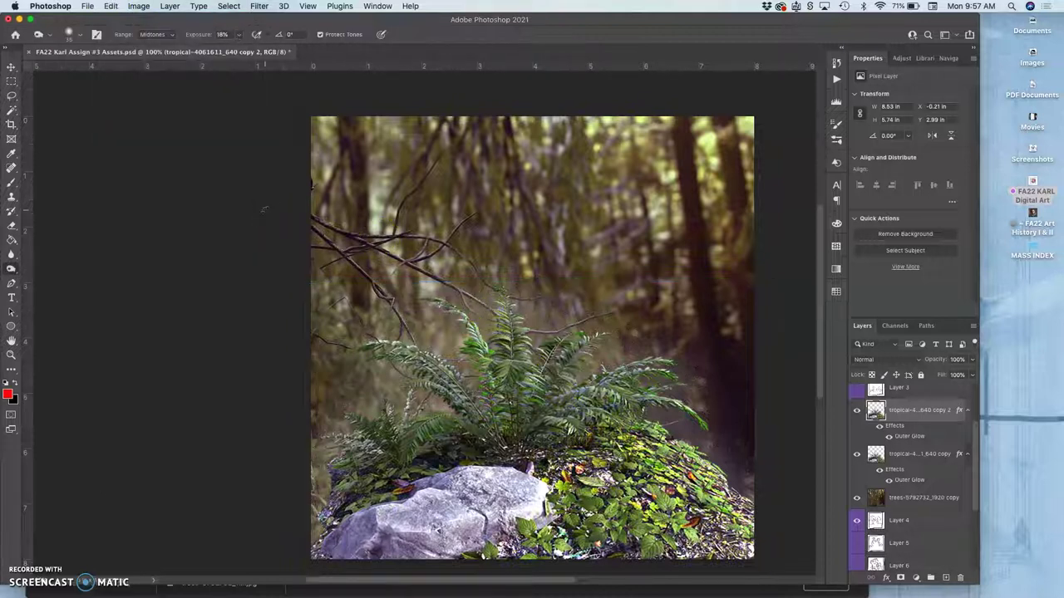
Puppet-warp copy 2, pinning the mesh's lower corners, the rock base, the fern top and right fronds.
{"action": "left_click", "coordinate": [117, 9]}
{"action": "left_click", "coordinate": [470, 493]}
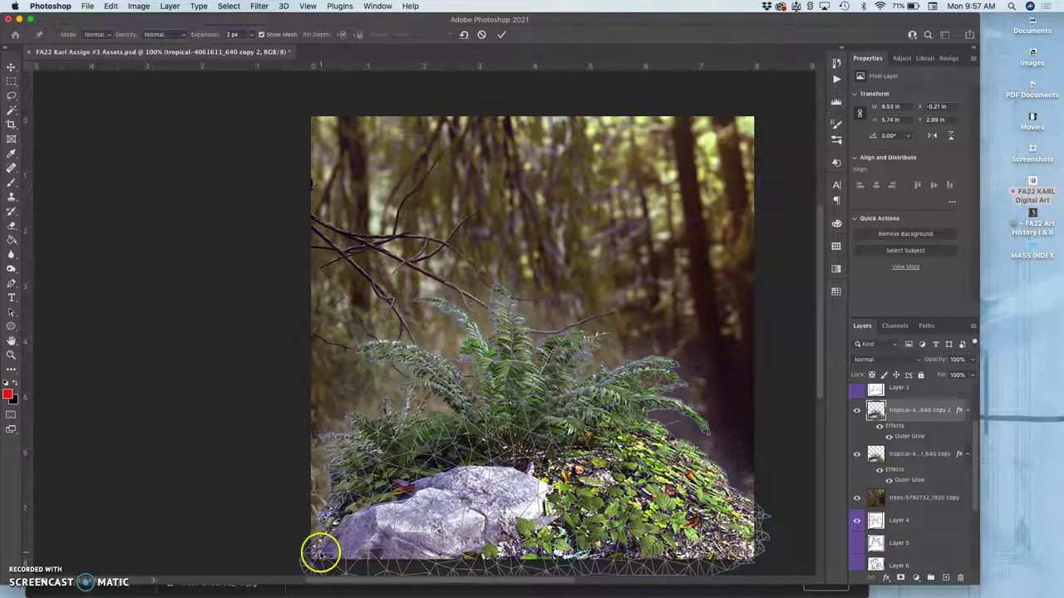
{"action": "left_click", "coordinate": [320, 553]}
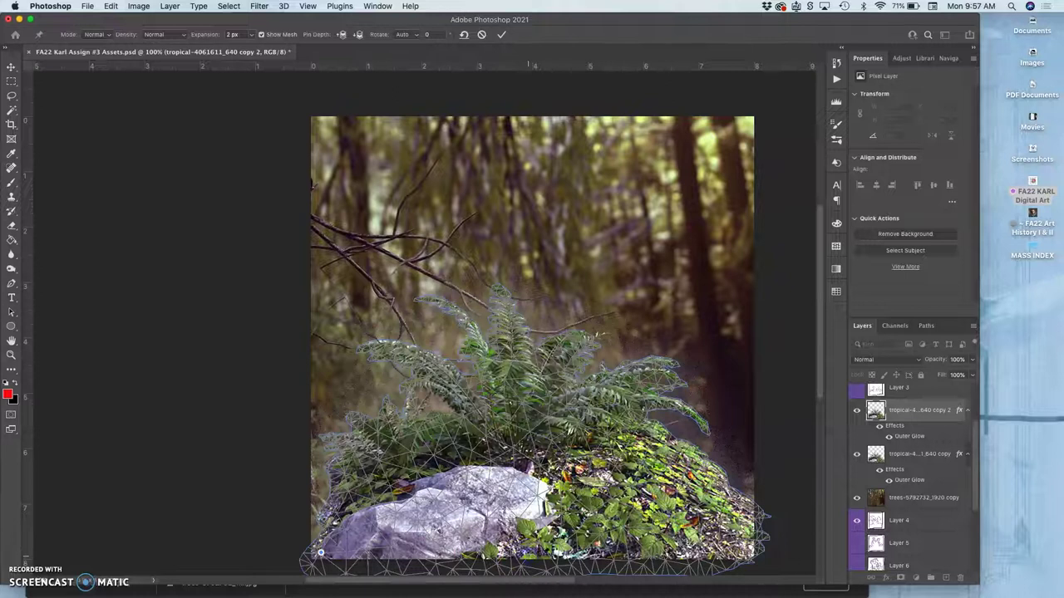
{"action": "left_click", "coordinate": [747, 536]}
{"action": "left_click", "coordinate": [671, 441]}
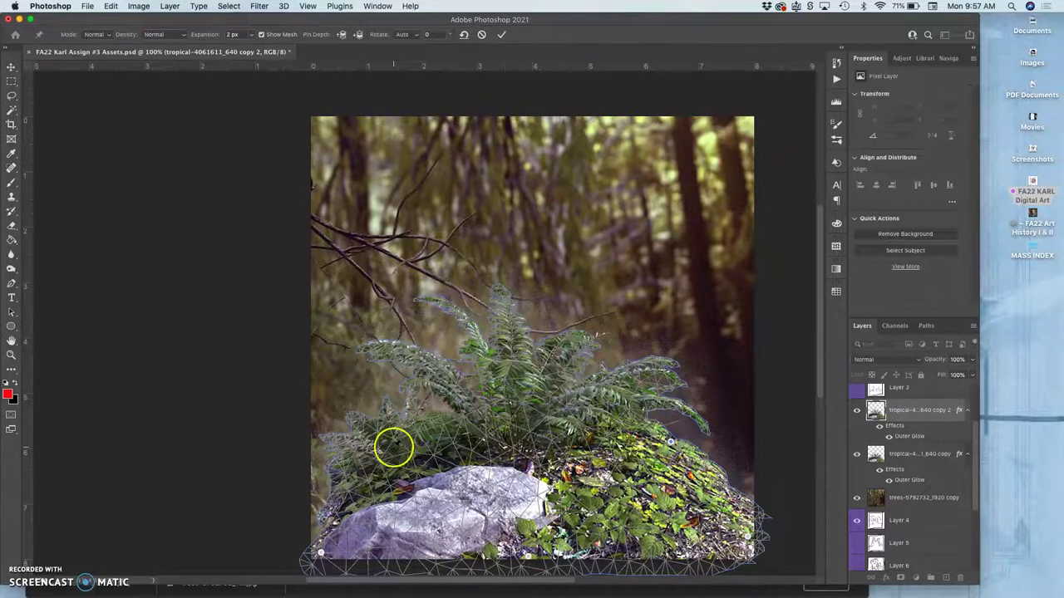
{"action": "left_click", "coordinate": [393, 446]}
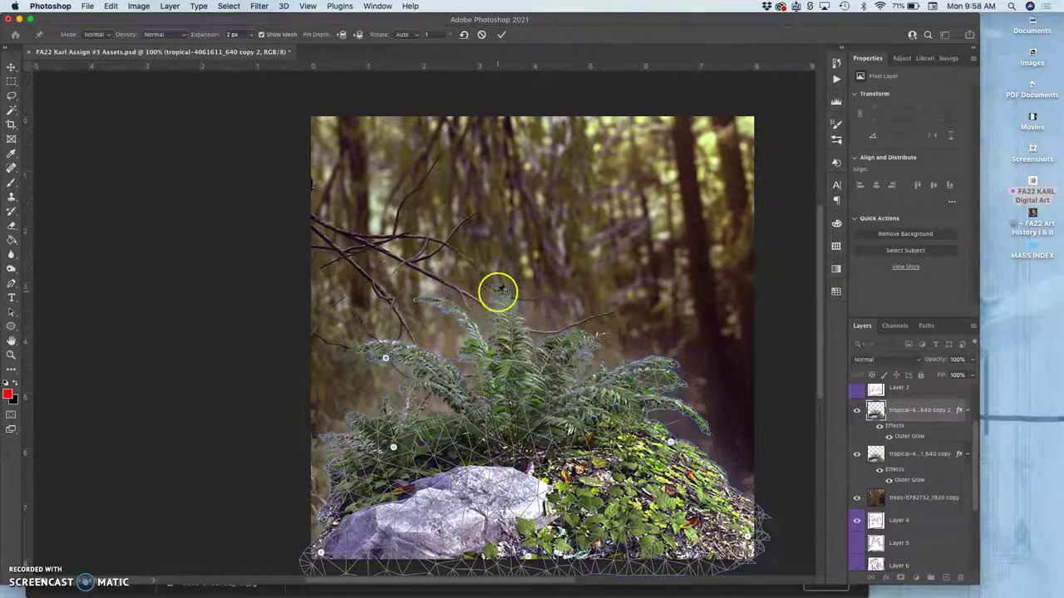
{"action": "left_click", "coordinate": [497, 291]}
{"action": "left_click", "coordinate": [587, 334]}
{"action": "left_click", "coordinate": [652, 363]}
{"action": "left_click", "coordinate": [704, 417]}
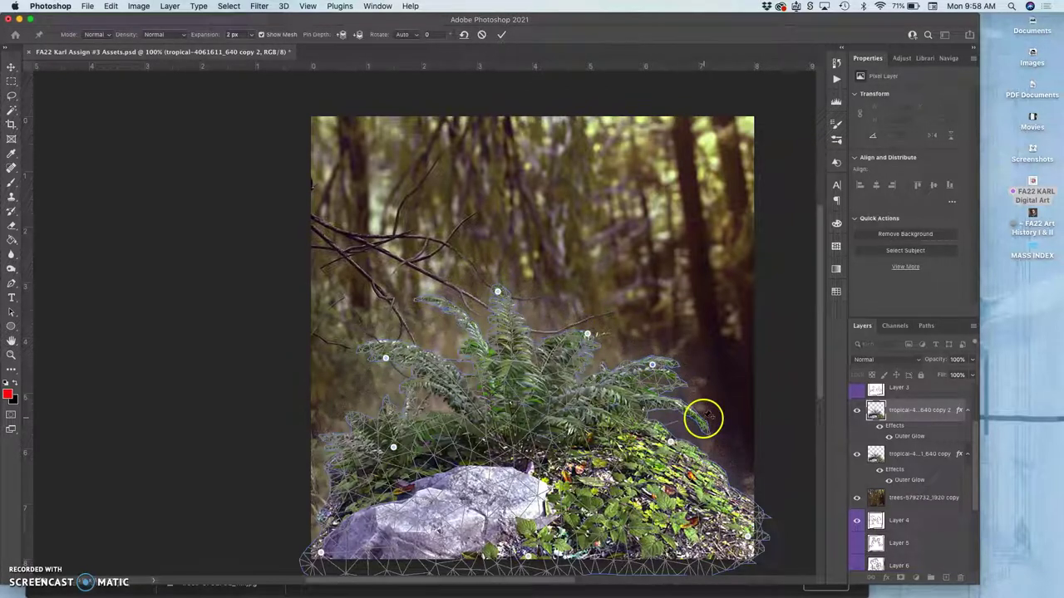